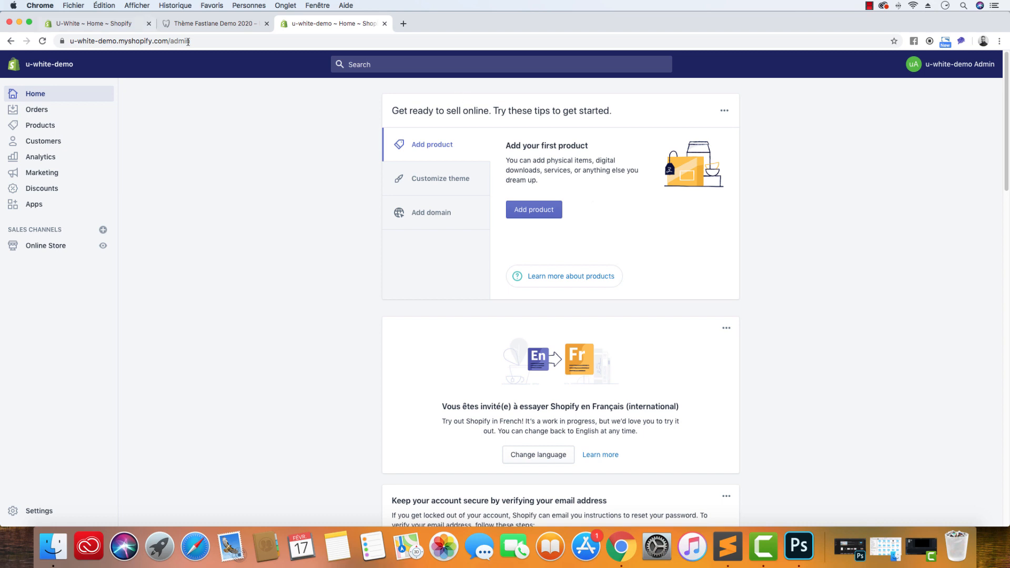
Review the Shop collection on the live U-White storefront and return to its home page
{"action": "left_click", "coordinate": [217, 24]}
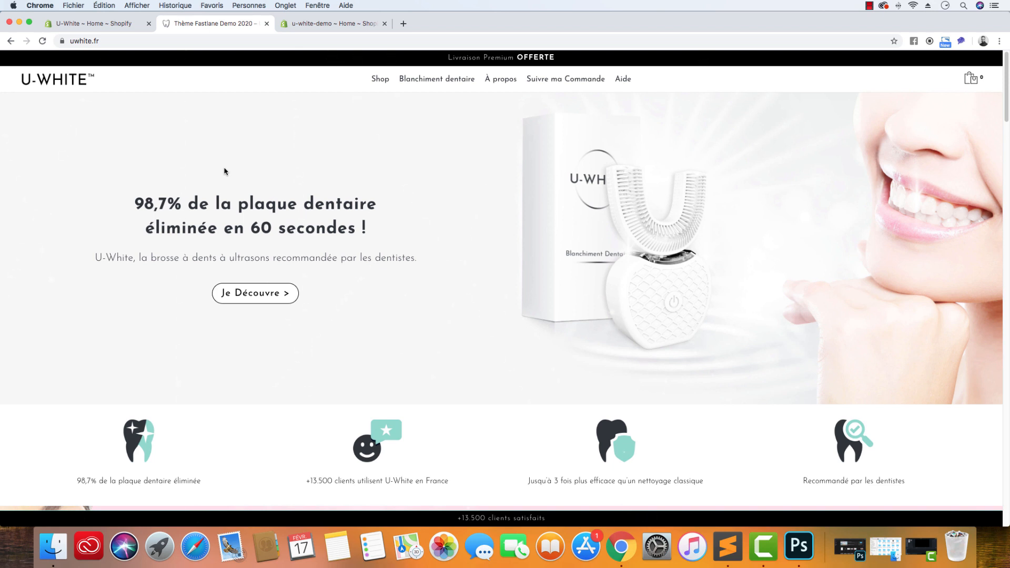
{"action": "left_click", "coordinate": [380, 79]}
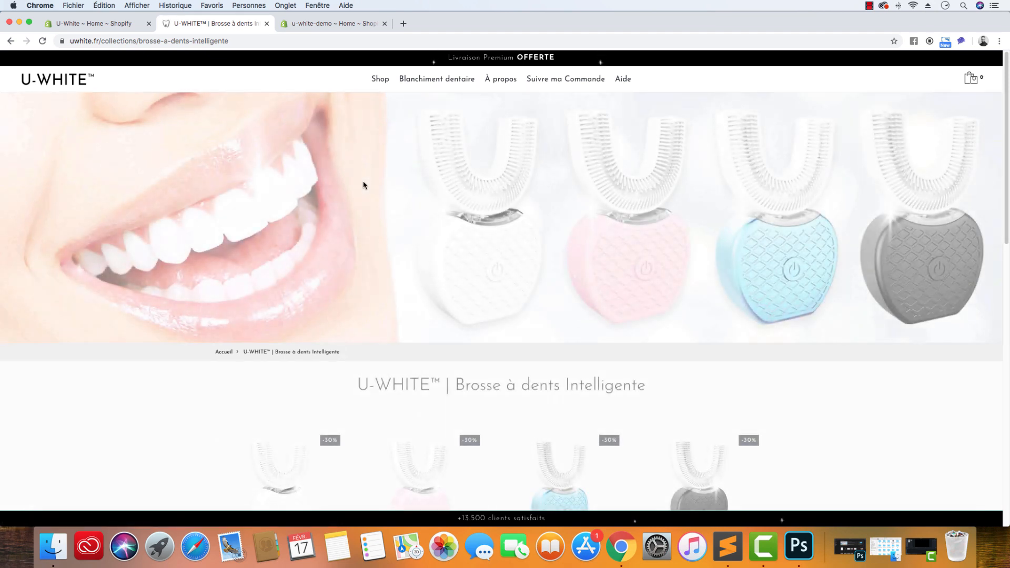
{"action": "scroll", "coordinate": [367, 184], "scroll_direction": "down", "scroll_amount": 2}
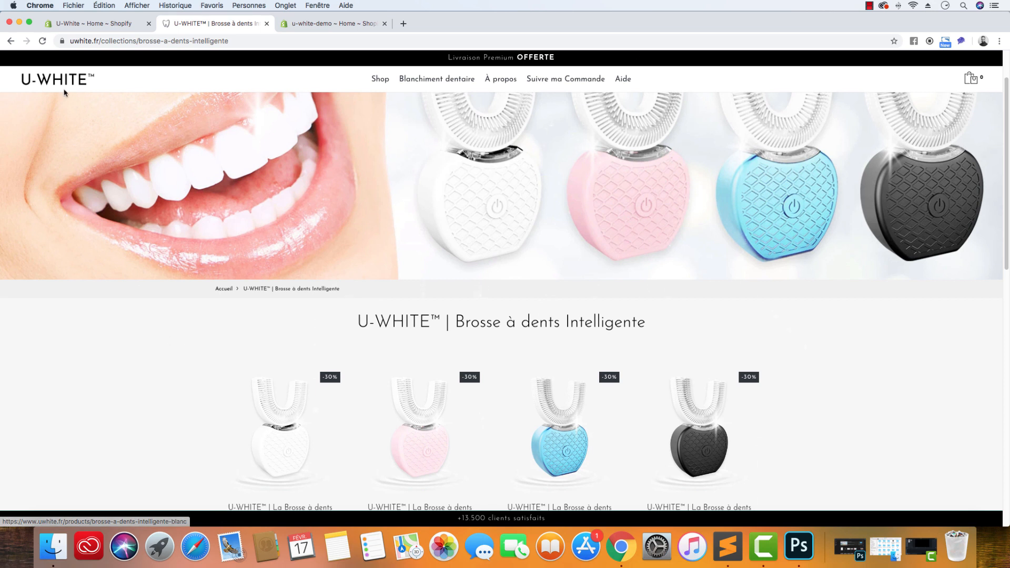
{"action": "left_click", "coordinate": [77, 78]}
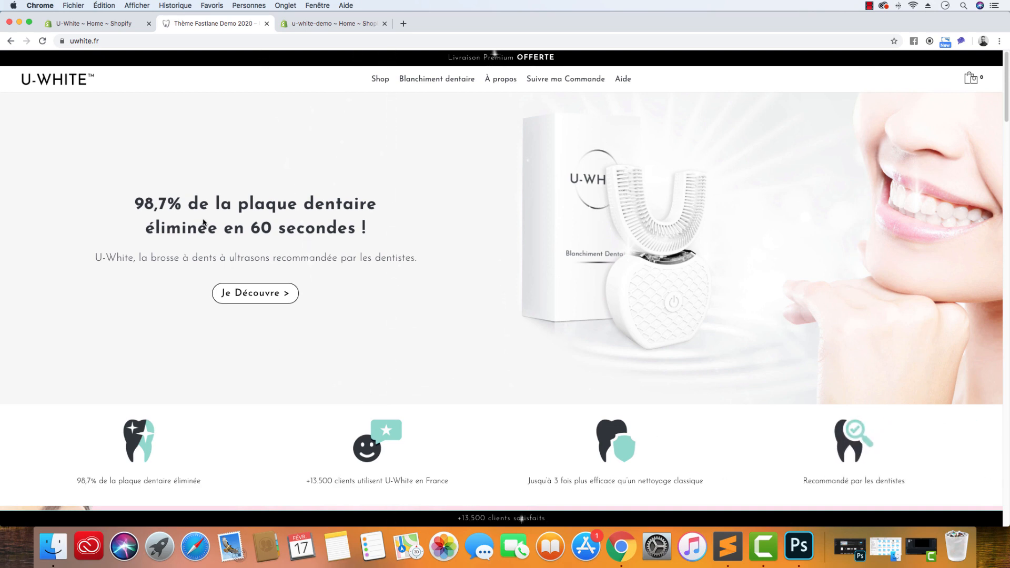
Examine the storefront home page's promotional sections, featured product description and FAQ
{"action": "scroll", "coordinate": [354, 266], "scroll_direction": "down", "scroll_amount": 10}
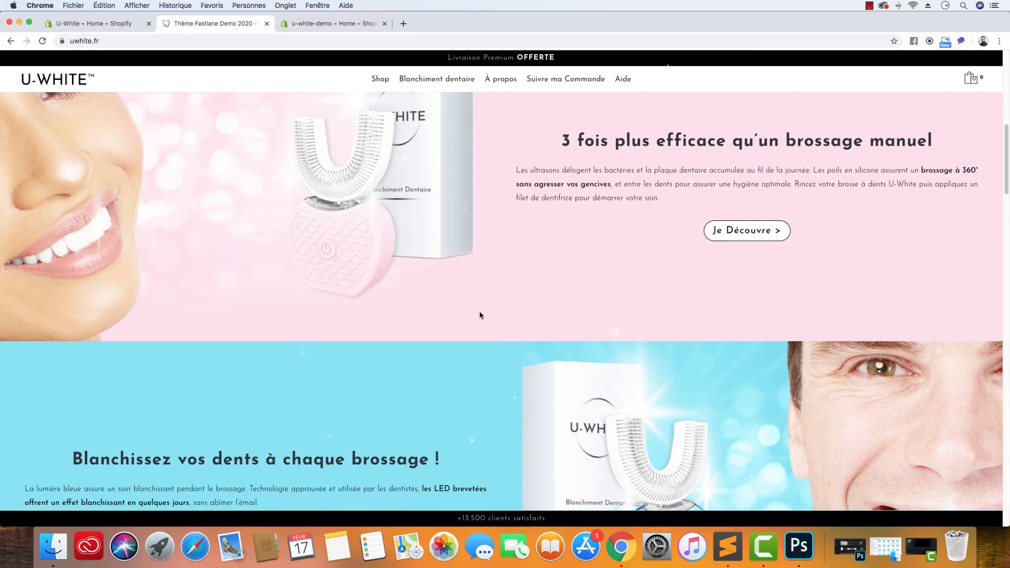
{"action": "scroll", "coordinate": [479, 314], "scroll_direction": "down", "scroll_amount": 15}
{"action": "scroll", "coordinate": [480, 318], "scroll_direction": "down", "scroll_amount": 3}
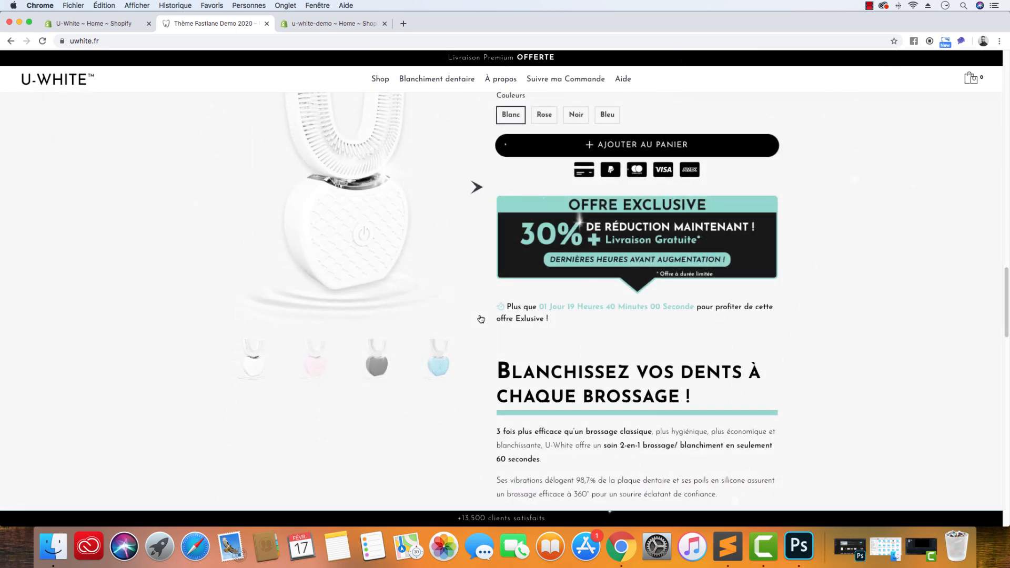
{"action": "scroll", "coordinate": [662, 410], "scroll_direction": "down", "scroll_amount": 3}
{"action": "left_click_drag", "start_coordinate": [662, 410], "coordinate": [537, 293]}
{"action": "scroll", "coordinate": [419, 341], "scroll_direction": "up", "scroll_amount": 1}
{"action": "scroll", "coordinate": [420, 341], "scroll_direction": "up", "scroll_amount": 10}
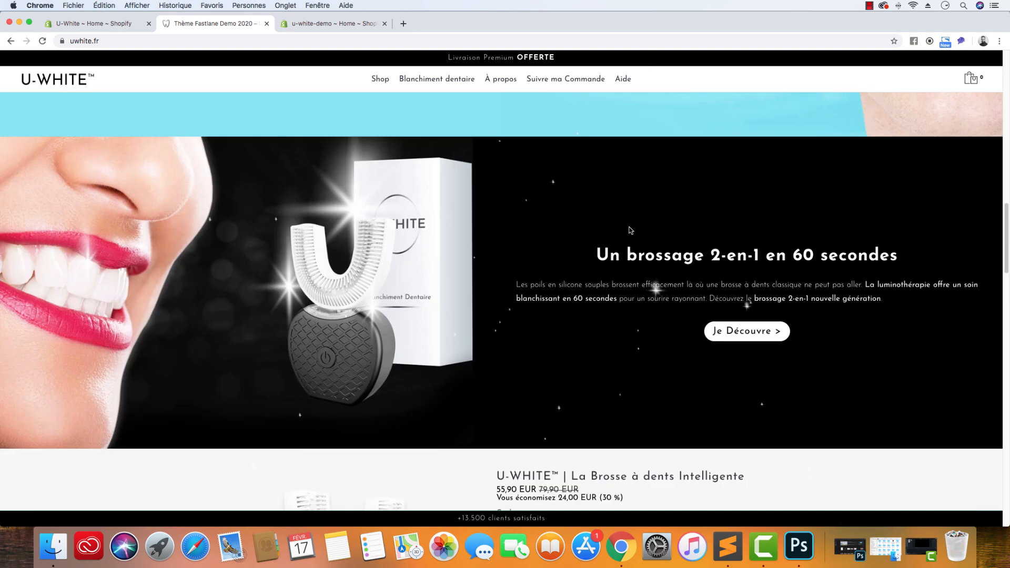
{"action": "scroll", "coordinate": [392, 226], "scroll_direction": "up", "scroll_amount": 12}
{"action": "scroll", "coordinate": [391, 227], "scroll_direction": "down", "scroll_amount": 13}
{"action": "scroll", "coordinate": [392, 227], "scroll_direction": "down", "scroll_amount": 15}
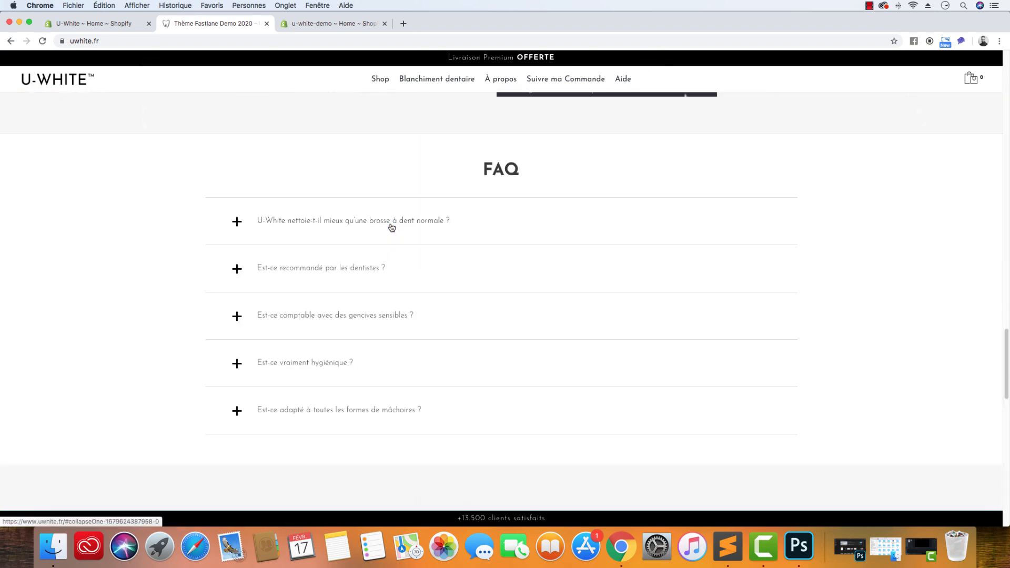
{"action": "scroll", "coordinate": [390, 226], "scroll_direction": "up", "scroll_amount": 4}
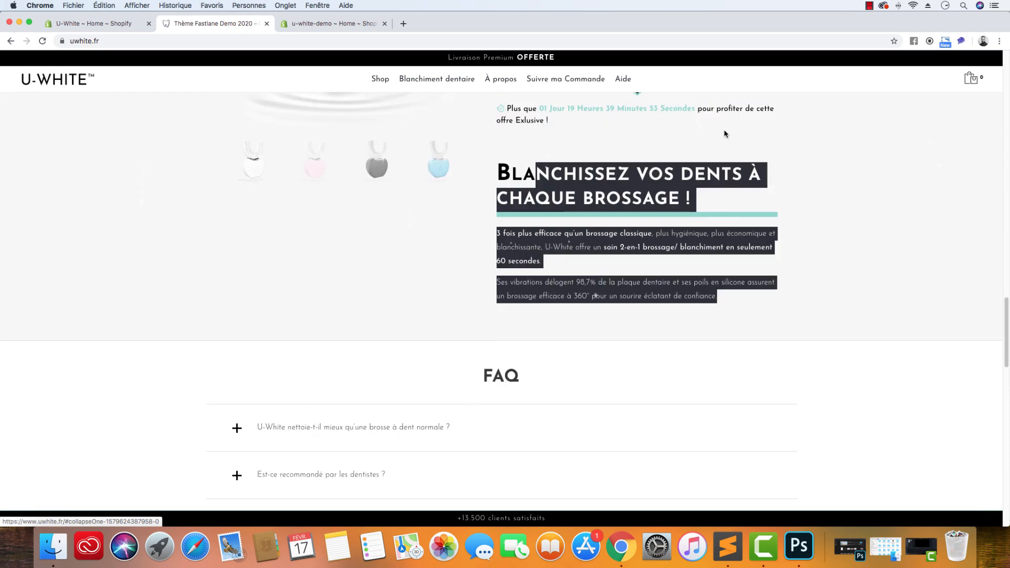
Preview the Rose and Noir colour variants of the featured toothbrush on the home page
{"action": "left_click", "coordinate": [545, 226]}
{"action": "scroll", "coordinate": [283, 290], "scroll_direction": "up", "scroll_amount": 8}
{"action": "scroll", "coordinate": [283, 291], "scroll_direction": "down", "scroll_amount": 2}
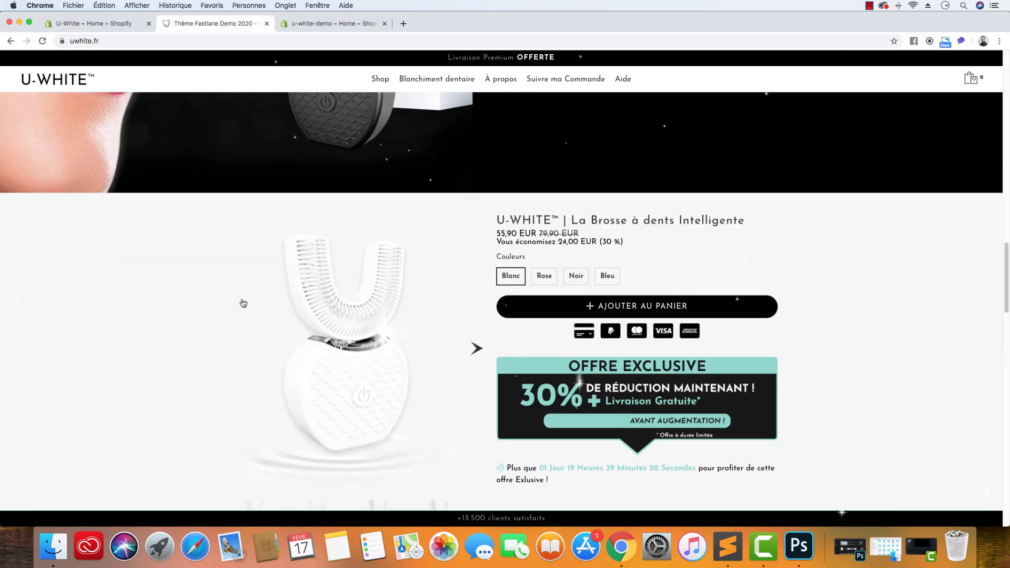
{"action": "left_click", "coordinate": [542, 279]}
{"action": "left_click", "coordinate": [574, 280]}
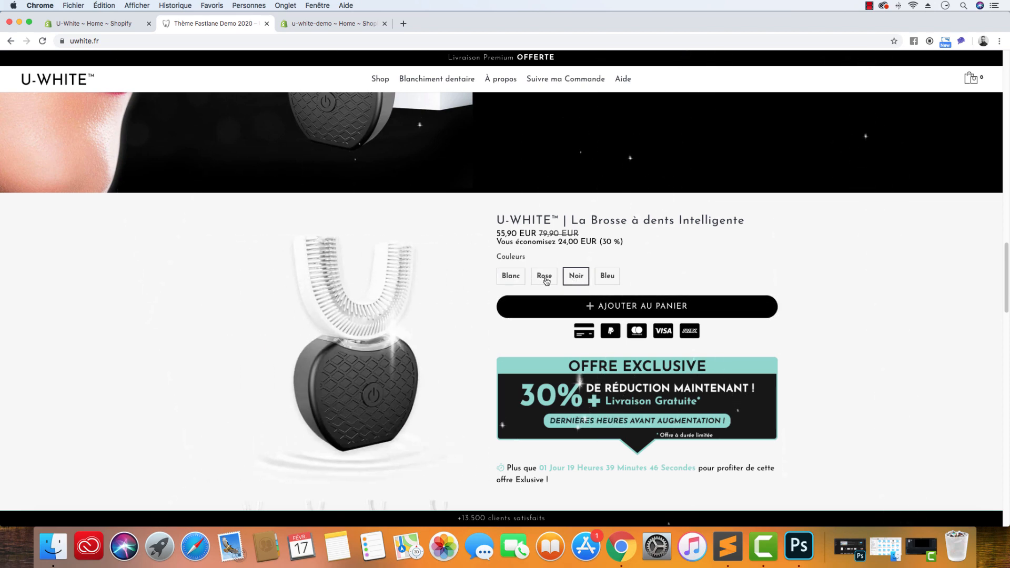
Compare the single-colour products in the Shop collection with the multi-colour product featured on the home page
{"action": "left_click", "coordinate": [379, 78]}
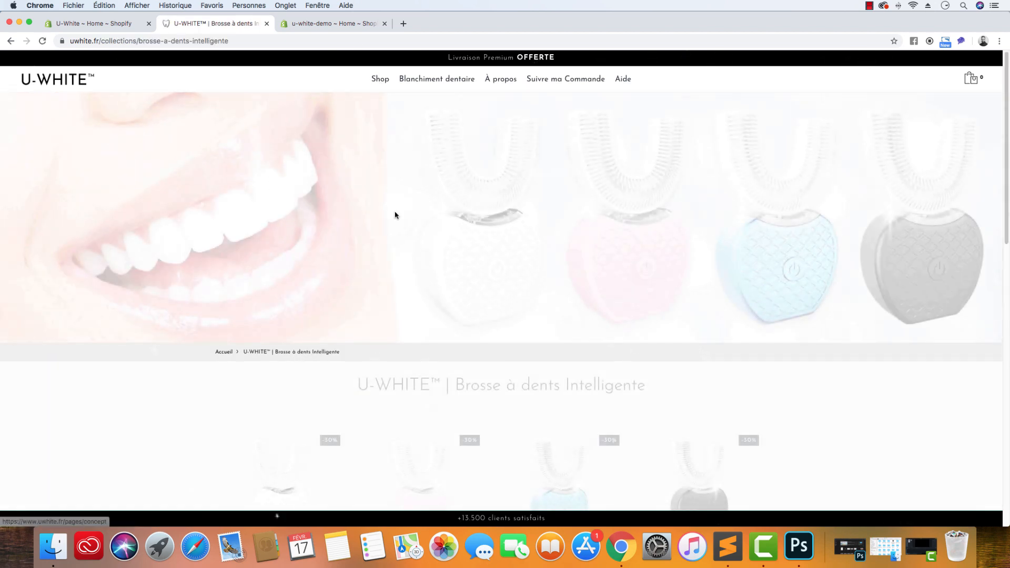
{"action": "scroll", "coordinate": [307, 333], "scroll_direction": "down", "scroll_amount": 3}
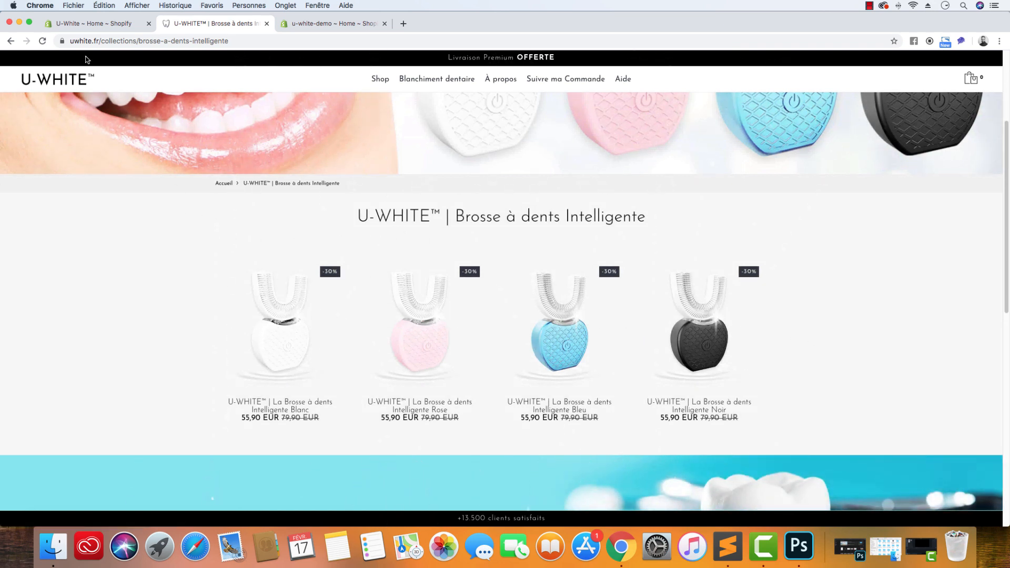
{"action": "left_click", "coordinate": [67, 87]}
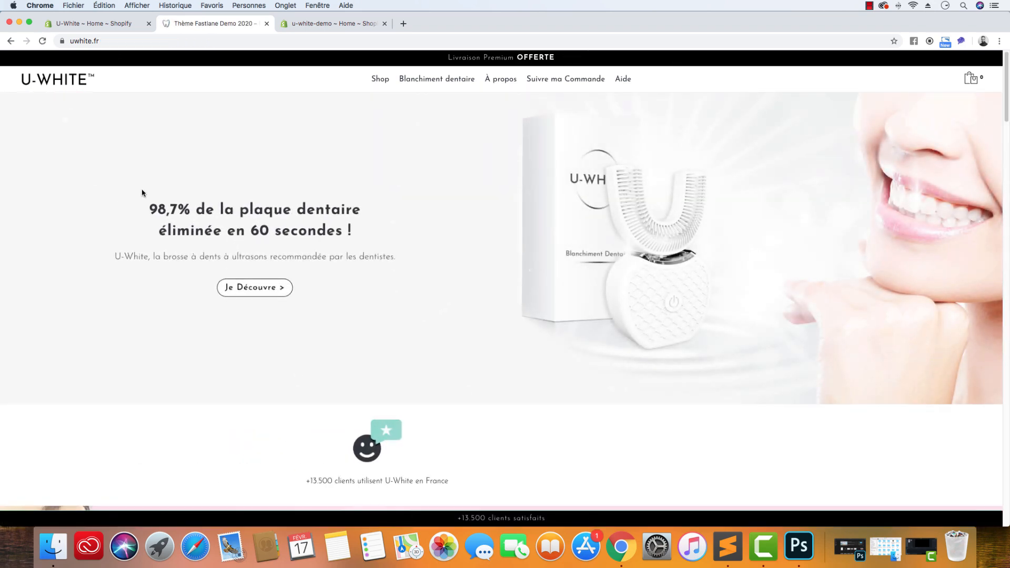
{"action": "scroll", "coordinate": [158, 200], "scroll_direction": "down", "scroll_amount": 15}
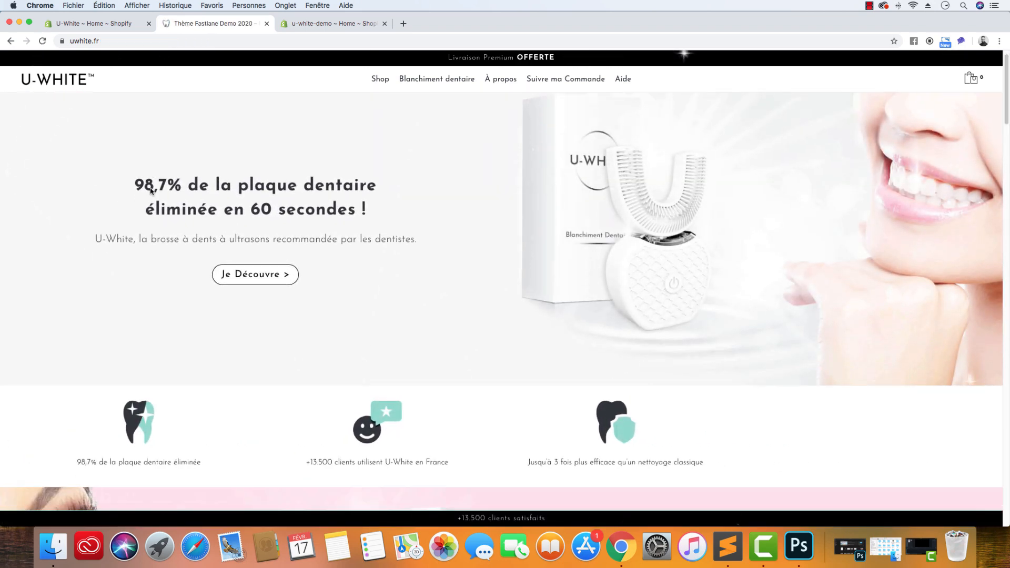
{"action": "scroll", "coordinate": [258, 233], "scroll_direction": "down", "scroll_amount": 15}
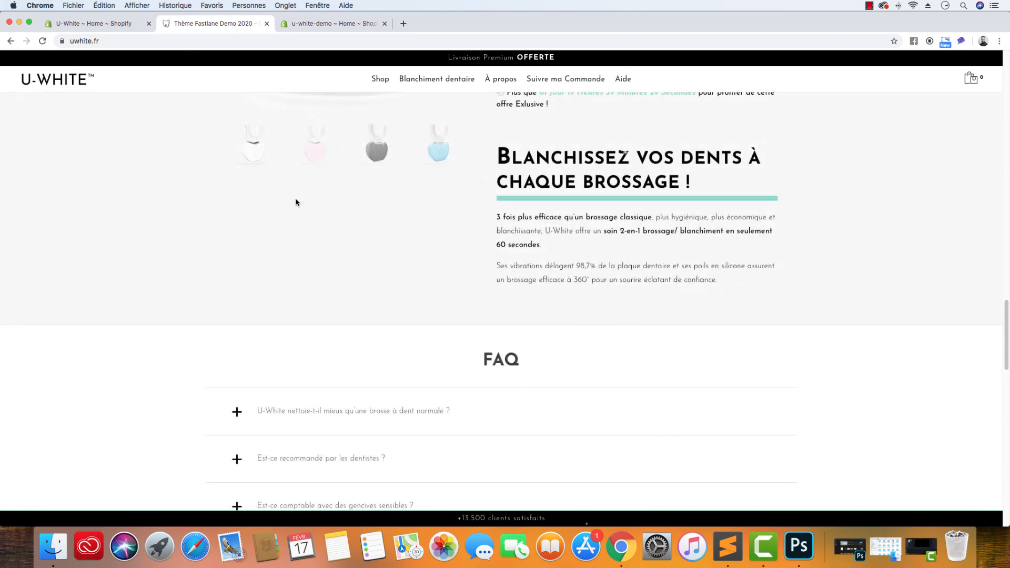
{"action": "scroll", "coordinate": [296, 200], "scroll_direction": "up", "scroll_amount": 20}
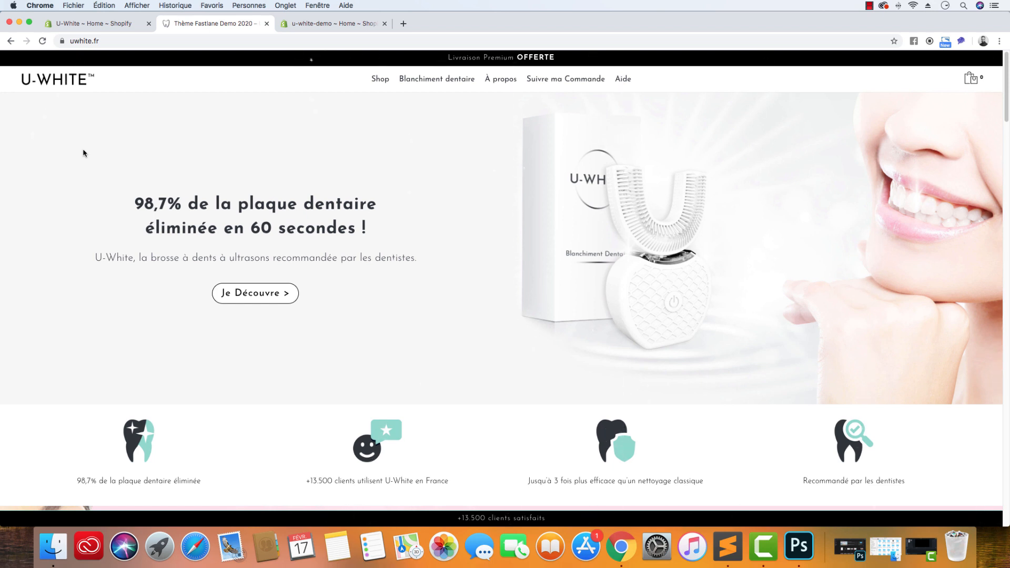
Open the U-White admin's product list and copy the title "U-WHITE™ | La Brosse à dents Intelligente" from the storefront's featured product
{"action": "left_click", "coordinate": [78, 27]}
{"action": "left_click", "coordinate": [57, 124]}
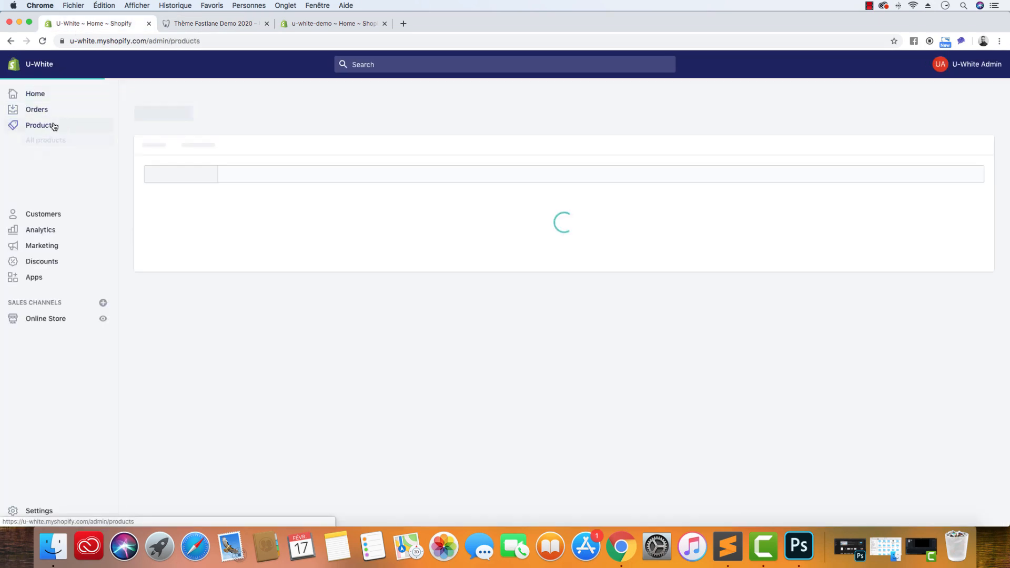
{"action": "left_click", "coordinate": [248, 24]}
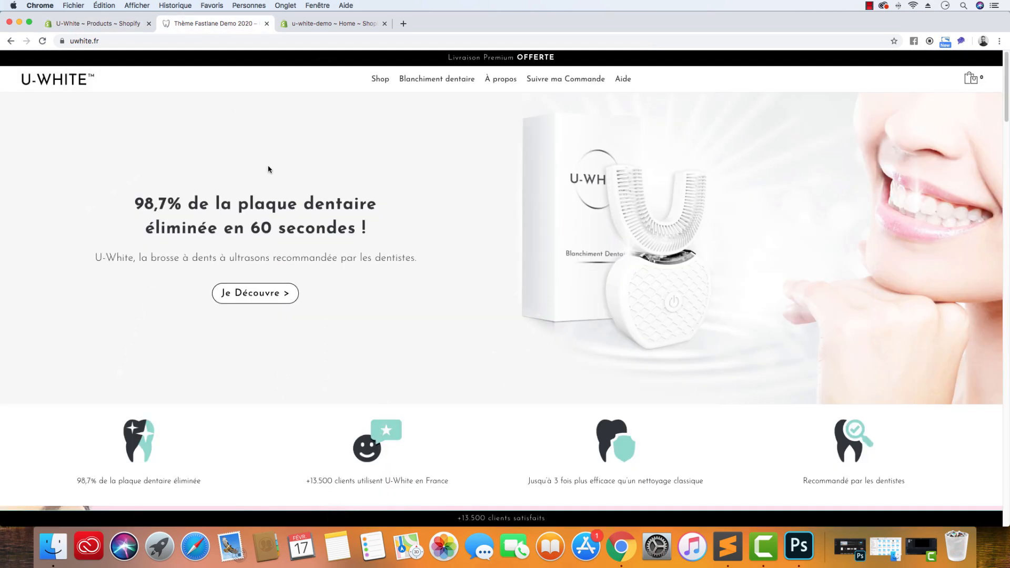
{"action": "scroll", "coordinate": [268, 169], "scroll_direction": "down", "scroll_amount": 15}
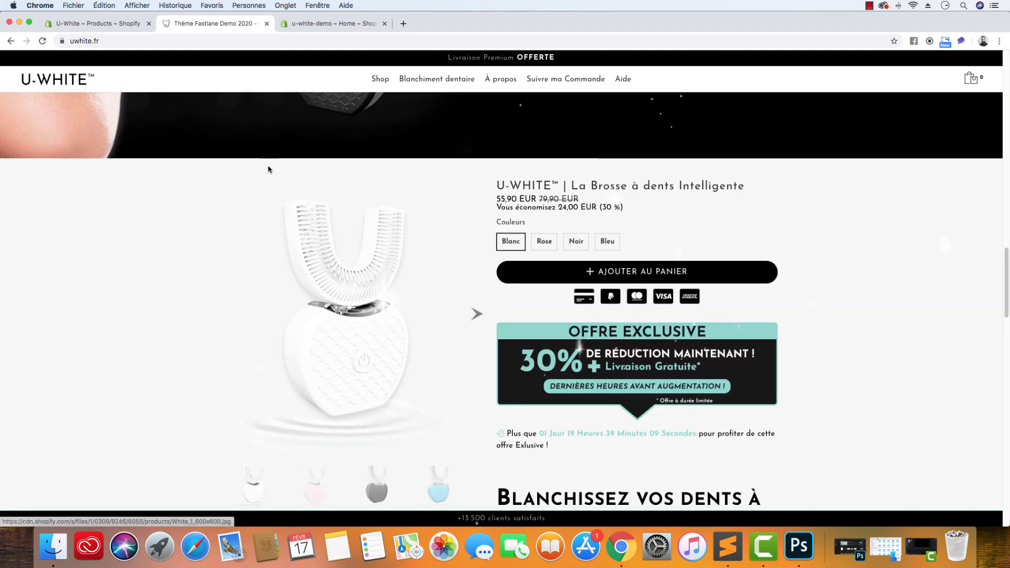
{"action": "left_click_drag", "start_coordinate": [749, 187], "coordinate": [494, 186]}
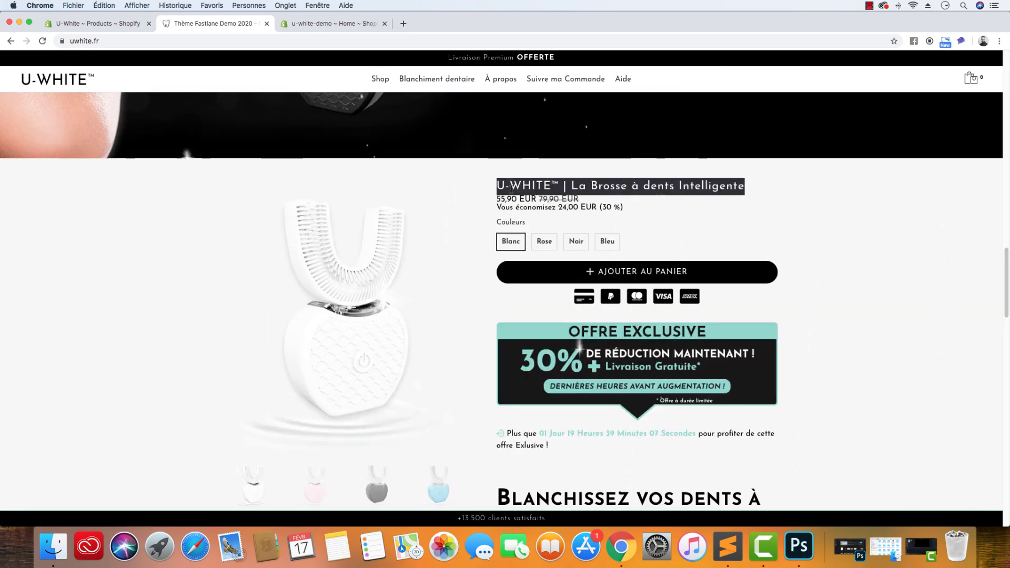
{"action": "right_click", "coordinate": [520, 188]}
{"action": "left_click", "coordinate": [550, 208]}
{"action": "left_click", "coordinate": [95, 25]}
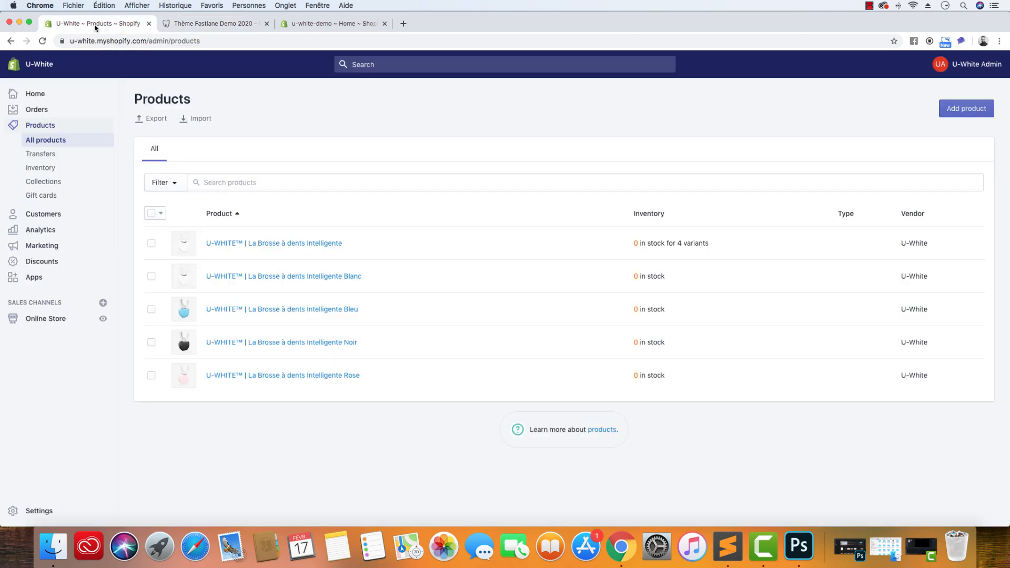
Start a new product in the u-white-demo store with the title "U-WHITE™ | La Brosse à dents Intelligente"
{"action": "left_click", "coordinate": [318, 23]}
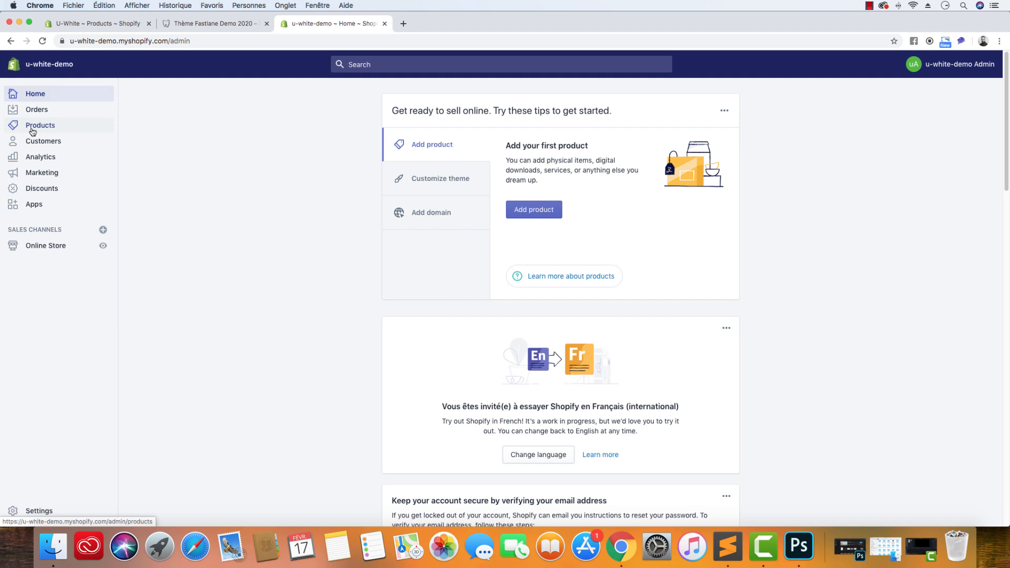
{"action": "left_click", "coordinate": [32, 129]}
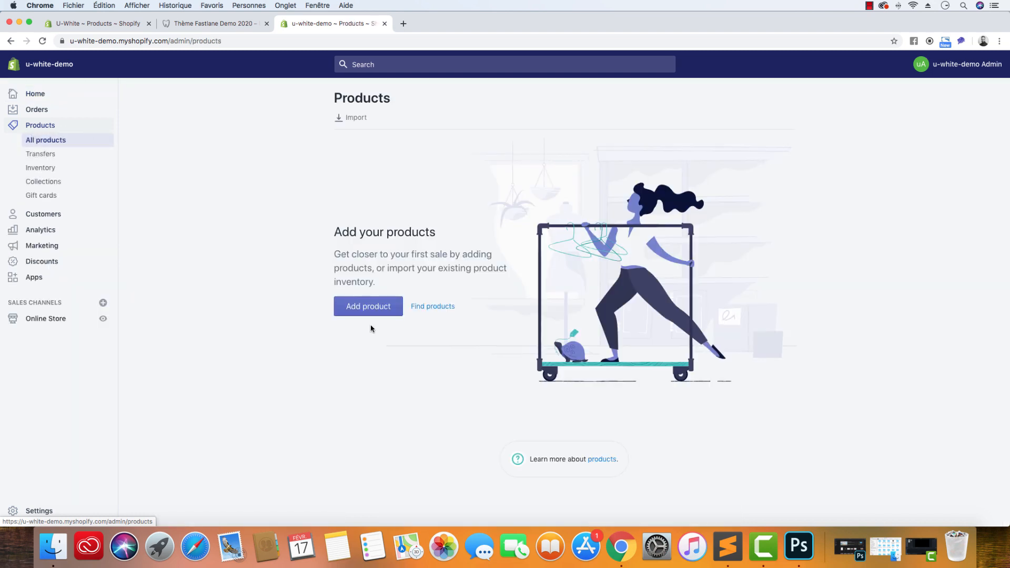
{"action": "left_click", "coordinate": [369, 308]}
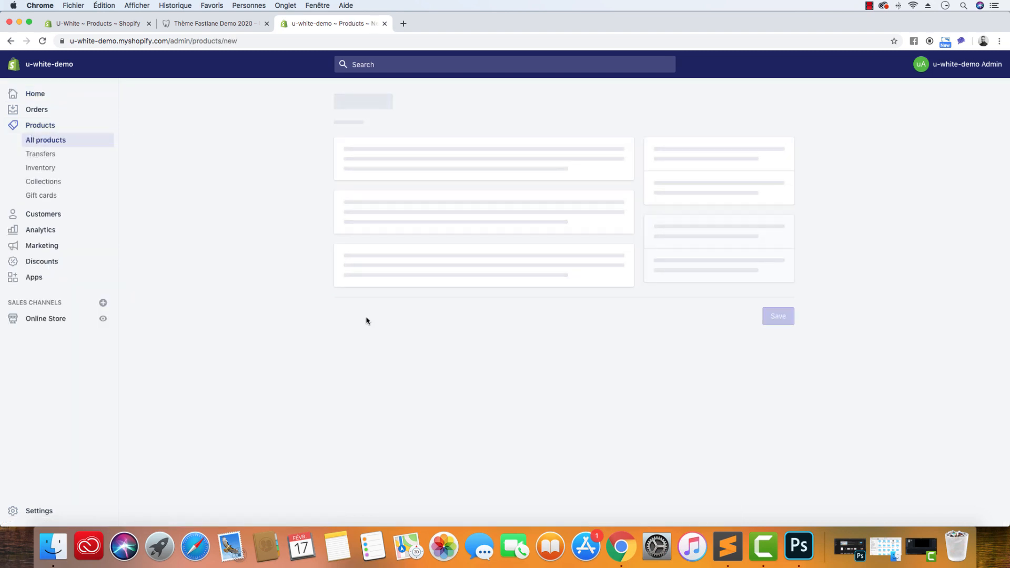
{"action": "left_click", "coordinate": [383, 165]}
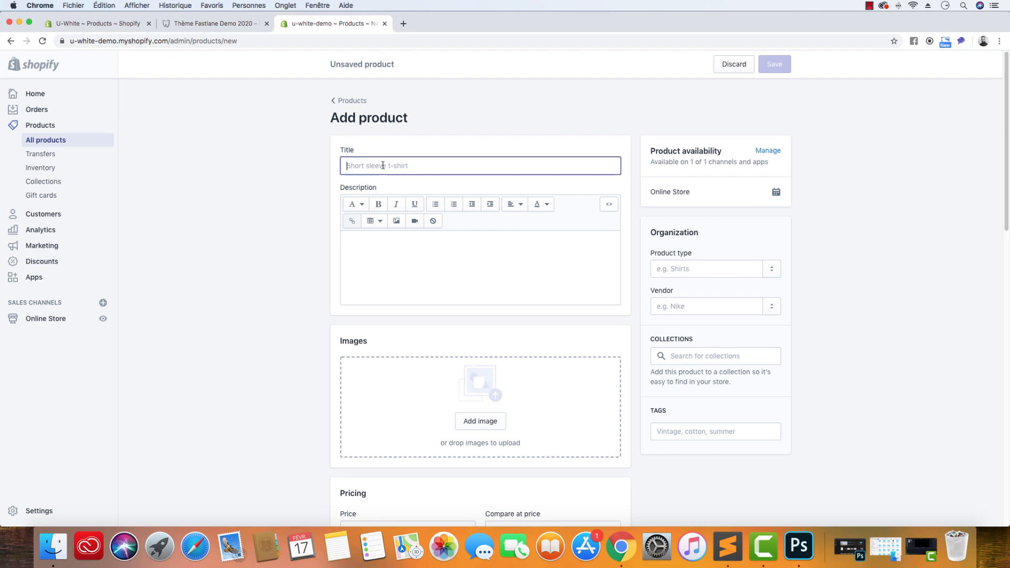
{"action": "key", "text": "super+v"}
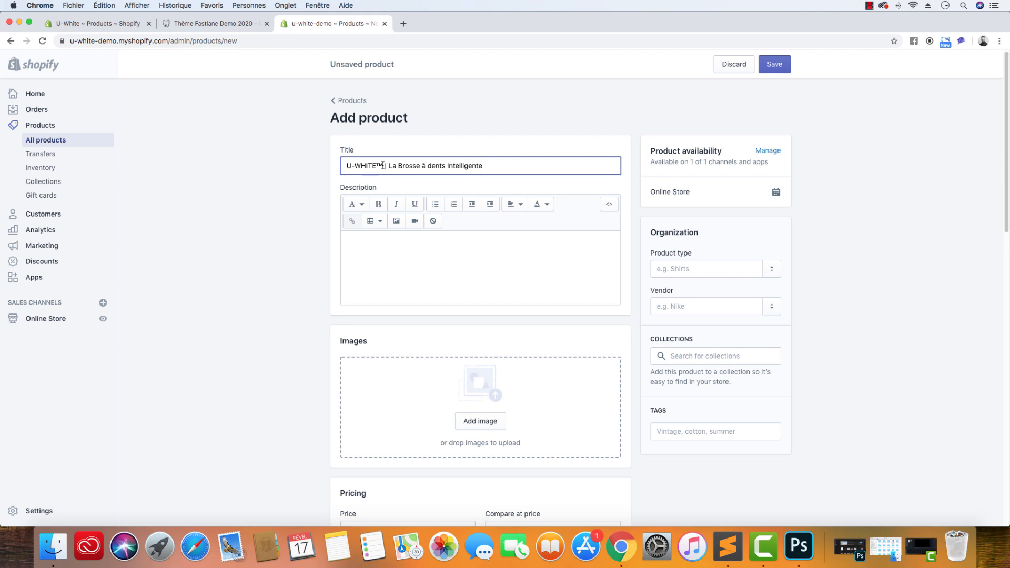
{"action": "left_click_drag", "start_coordinate": [383, 166], "coordinate": [378, 163]}
{"action": "left_click", "coordinate": [386, 166]}
{"action": "left_click", "coordinate": [284, 179]}
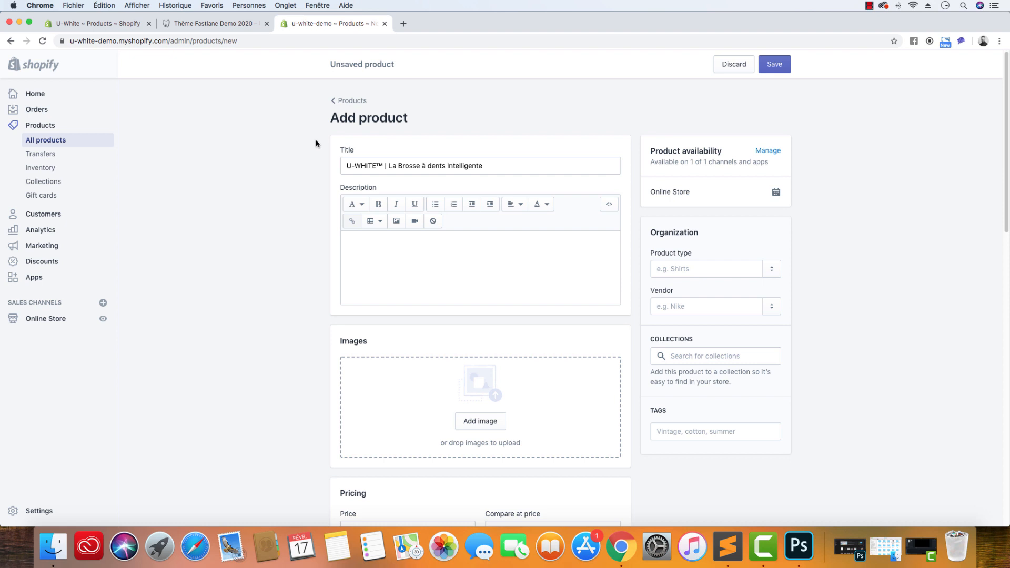
Open the new product's website SEO fields and compare the search engine page title with the product title
{"action": "scroll", "coordinate": [235, 240], "scroll_direction": "down", "scroll_amount": 8}
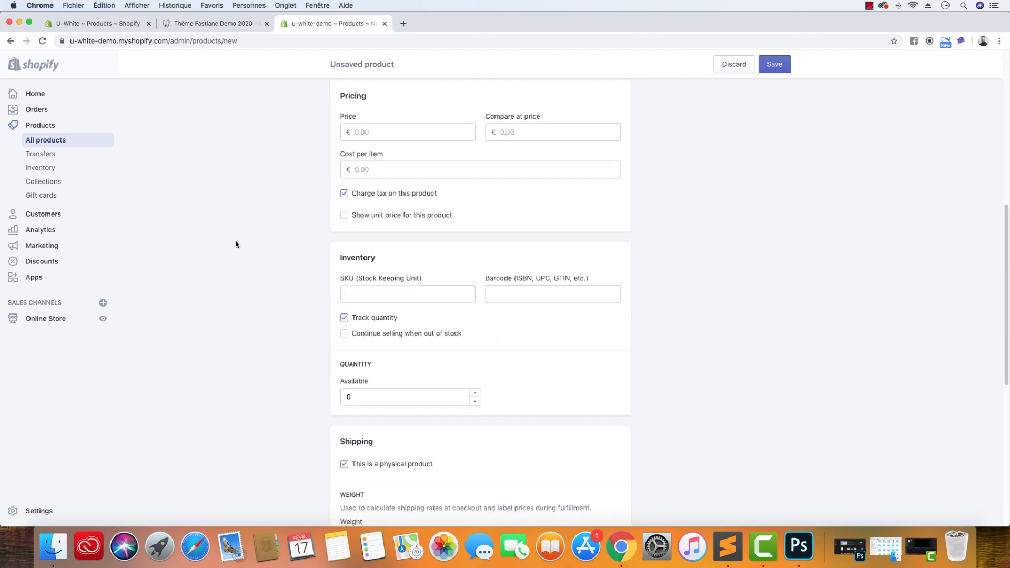
{"action": "scroll", "coordinate": [357, 269], "scroll_direction": "down", "scroll_amount": 5}
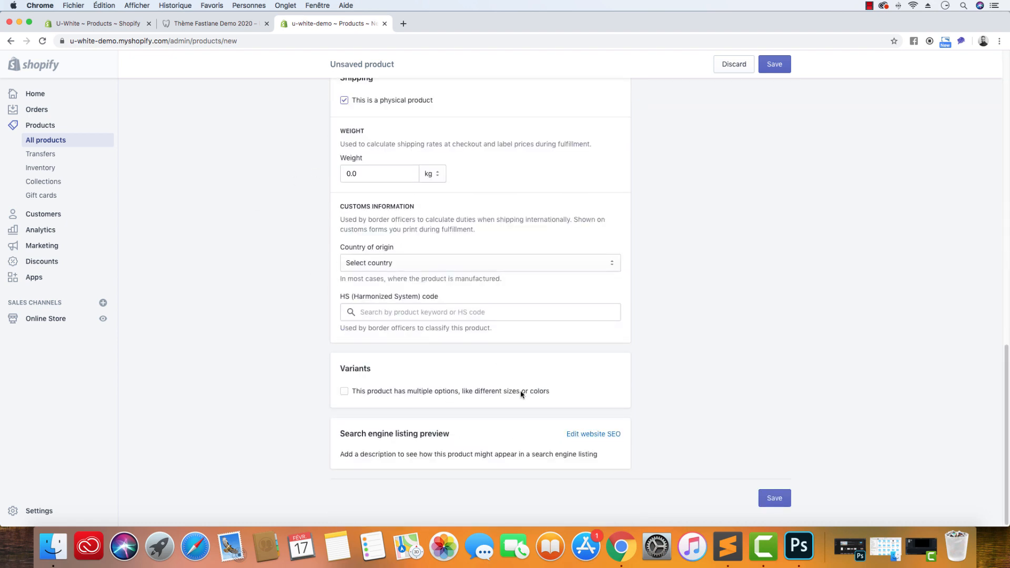
{"action": "left_click", "coordinate": [595, 433]}
{"action": "scroll", "coordinate": [511, 340], "scroll_direction": "down", "scroll_amount": 4}
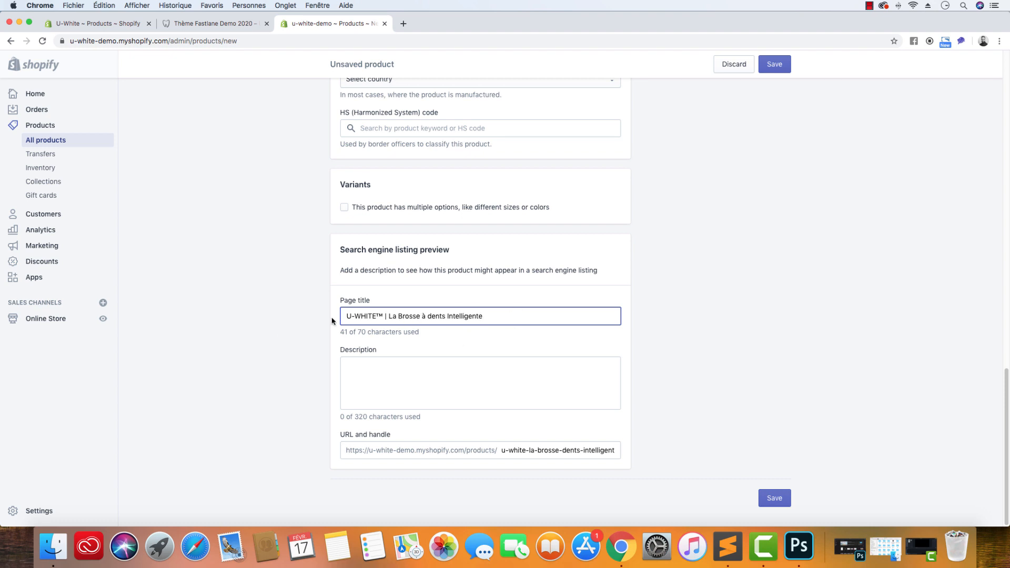
{"action": "left_click_drag", "start_coordinate": [398, 317], "coordinate": [302, 325]}
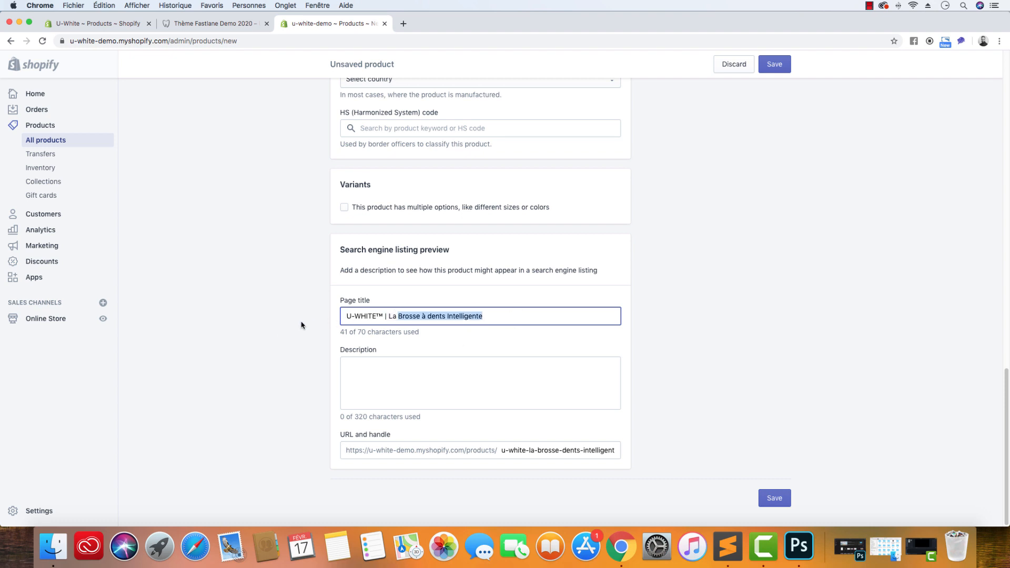
{"action": "left_click", "coordinate": [416, 317]}
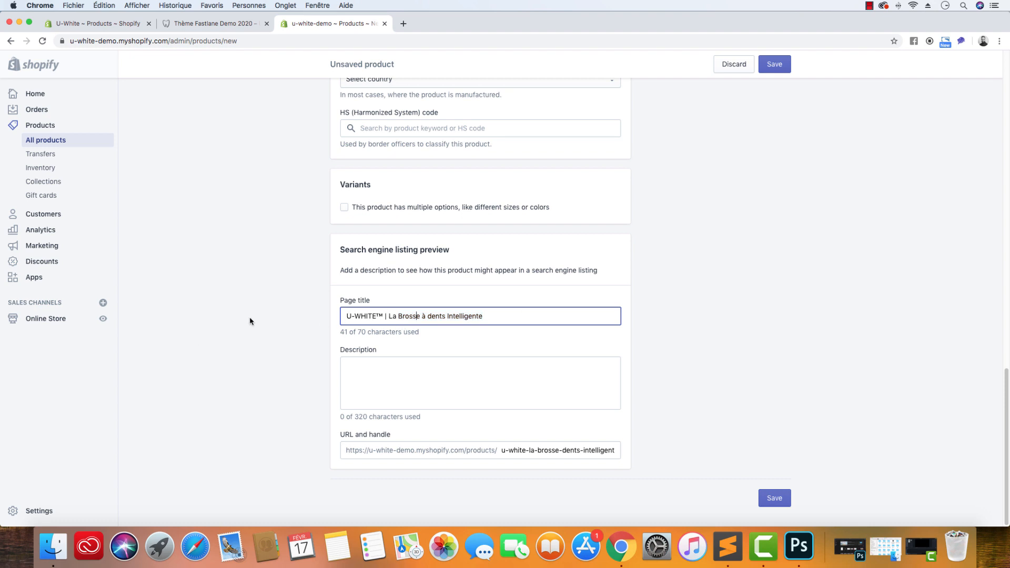
{"action": "scroll", "coordinate": [252, 321], "scroll_direction": "up", "scroll_amount": 18}
{"action": "left_click", "coordinate": [347, 164]}
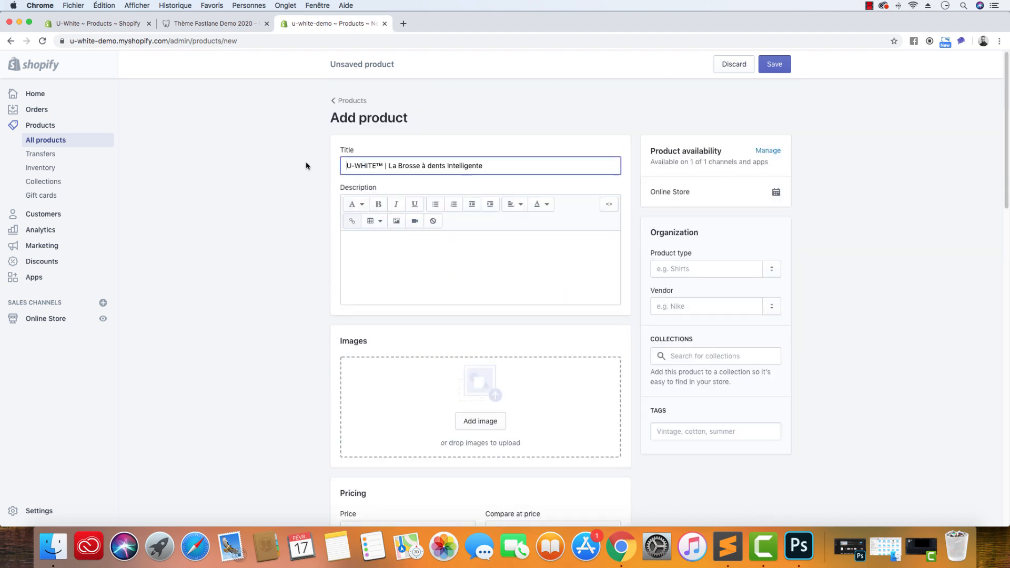
{"action": "left_click_drag", "start_coordinate": [487, 159], "coordinate": [308, 168]}
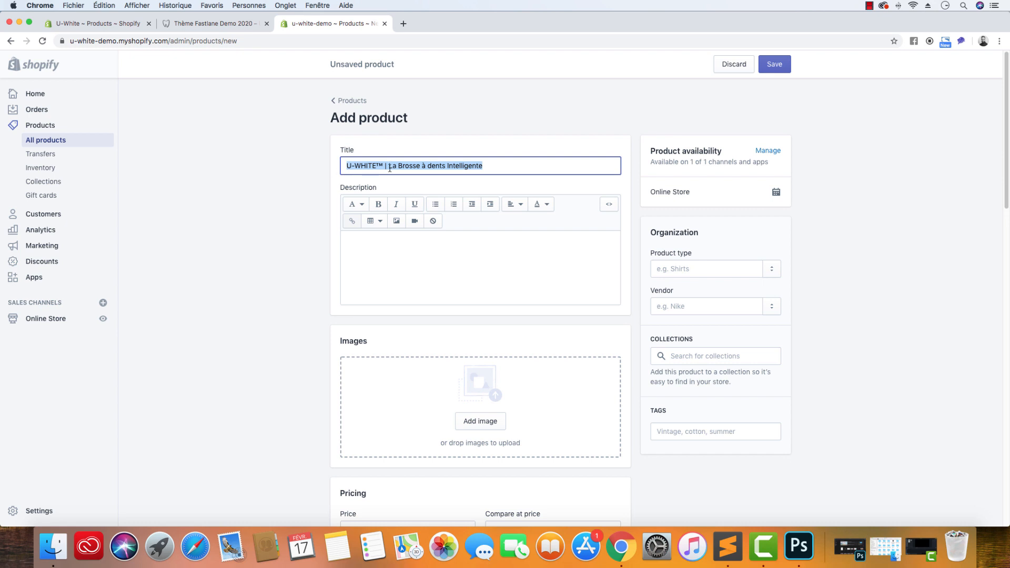
Set the new product's search engine page title to "Brosse à dents Intelligente"
{"action": "scroll", "coordinate": [397, 318], "scroll_direction": "down", "scroll_amount": 15}
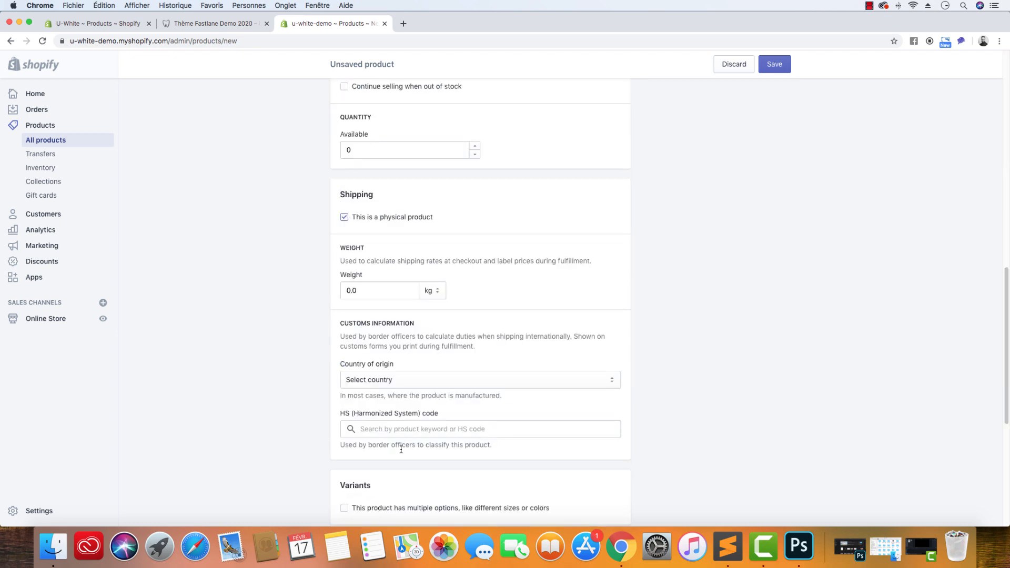
{"action": "scroll", "coordinate": [364, 276], "scroll_direction": "up", "scroll_amount": 15}
{"action": "scroll", "coordinate": [267, 316], "scroll_direction": "down", "scroll_amount": 15}
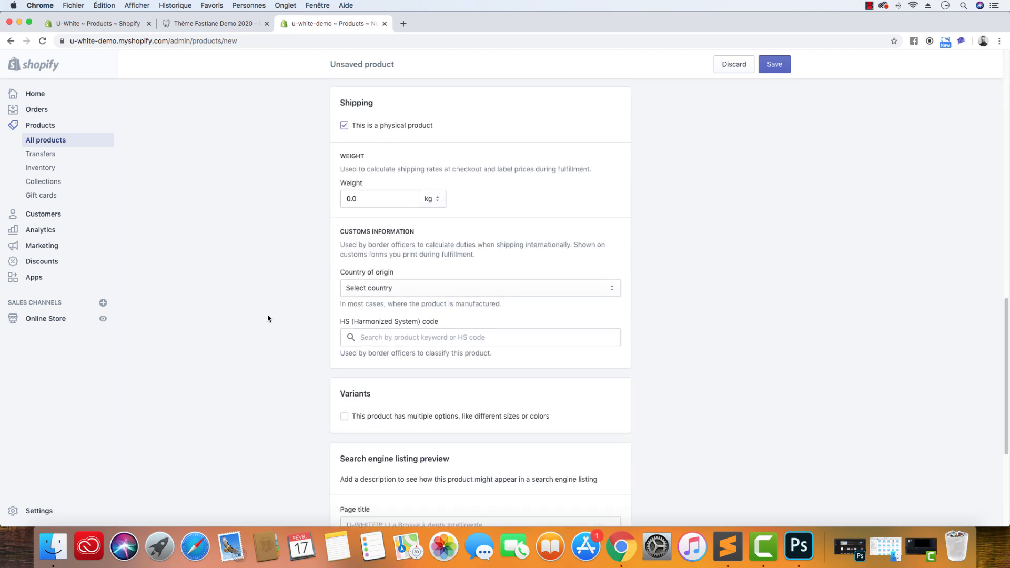
{"action": "scroll", "coordinate": [268, 314], "scroll_direction": "down", "scroll_amount": 5}
{"action": "left_click", "coordinate": [400, 317]}
{"action": "key", "text": "super+v"}
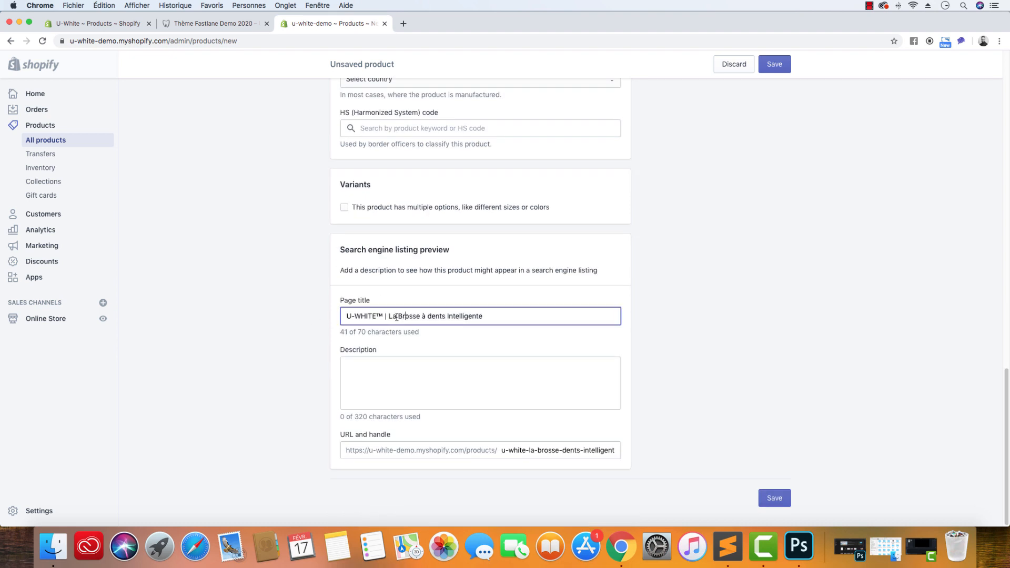
{"action": "left_click_drag", "start_coordinate": [399, 318], "coordinate": [313, 315]}
{"action": "key", "text": "BackSpace"}
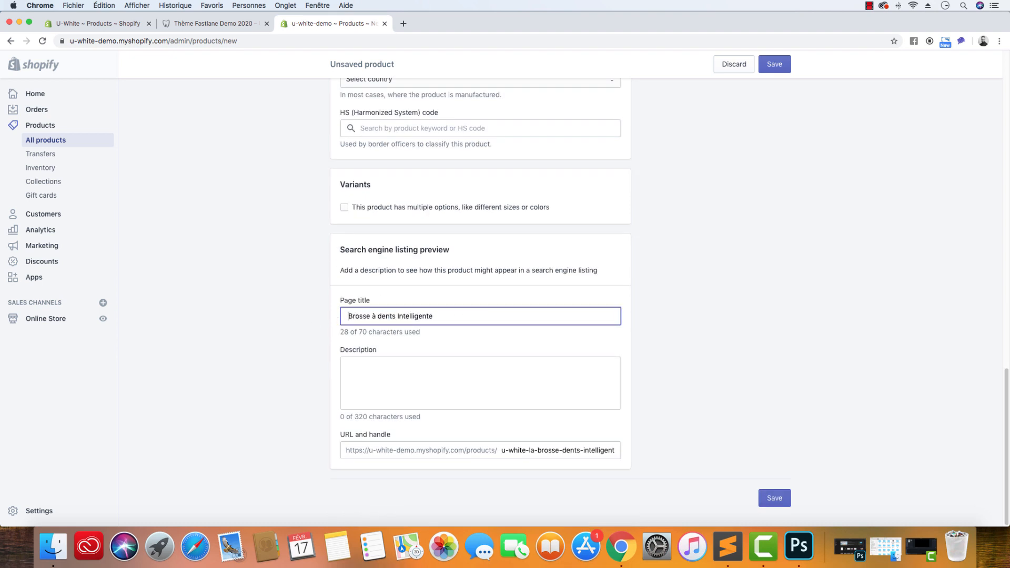
{"action": "key", "text": "Delete"}
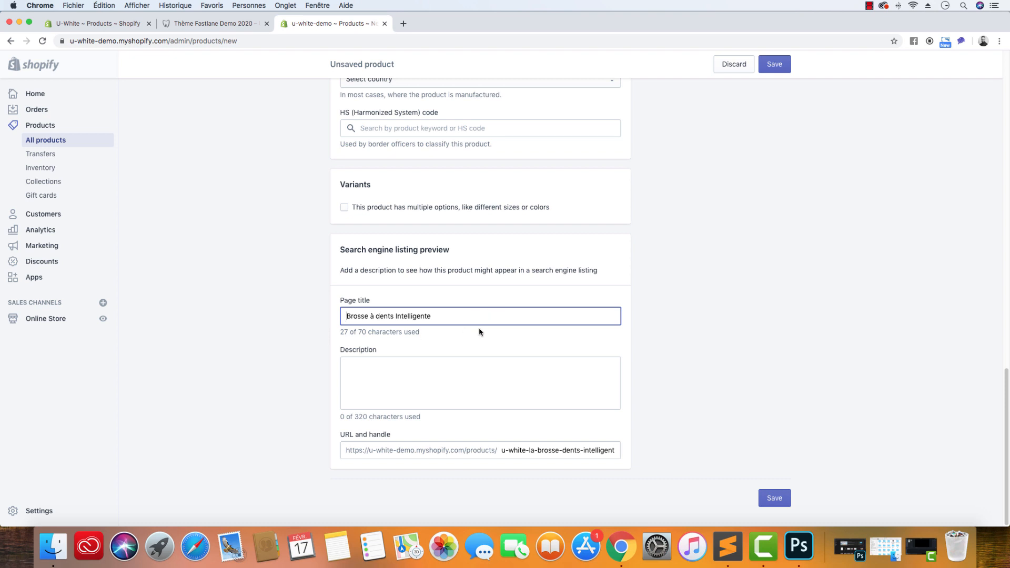
Set the search engine description to "Découvrez la toute nouvelle brosse à dents intelligent U-White dans notre boutique officielle. Livraison OFFERTE !"
{"action": "left_click", "coordinate": [461, 369]}
{"action": "type", "text": "Découv"}
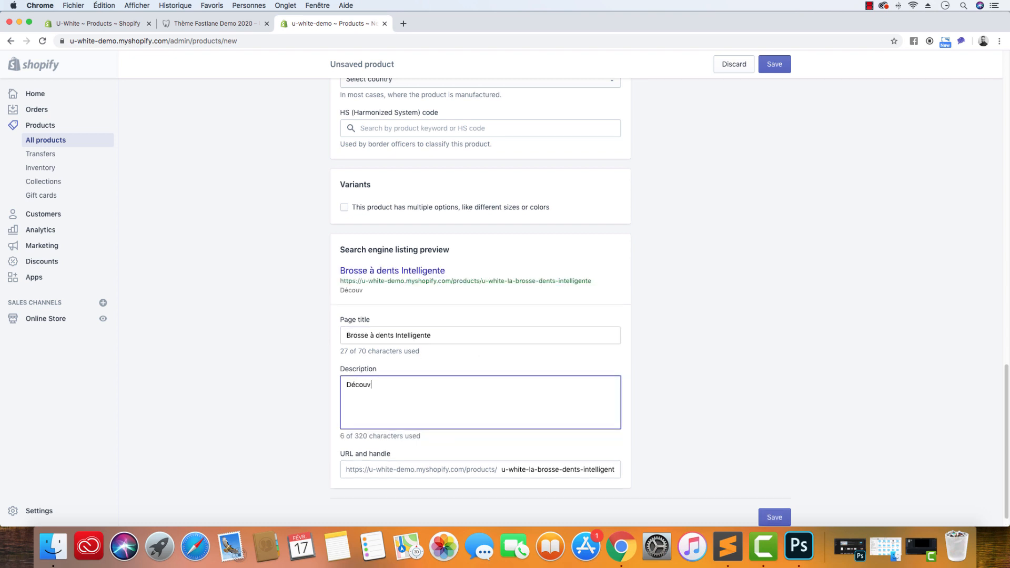
{"action": "type", "text": "rez la toute nouvelle bo"}
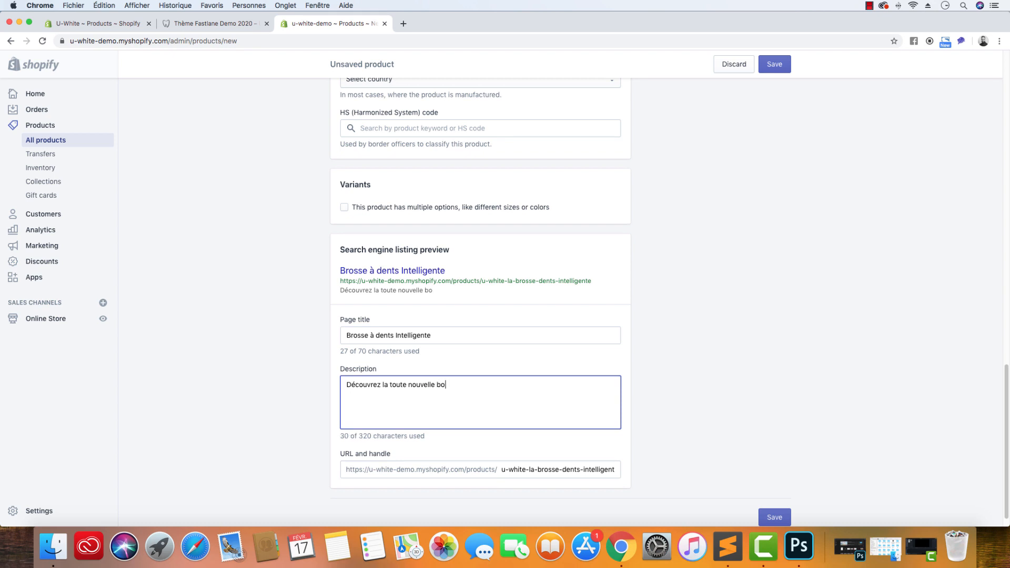
{"action": "key", "text": "BackSpace"}
{"action": "type", "text": "rosse à dents inteli"}
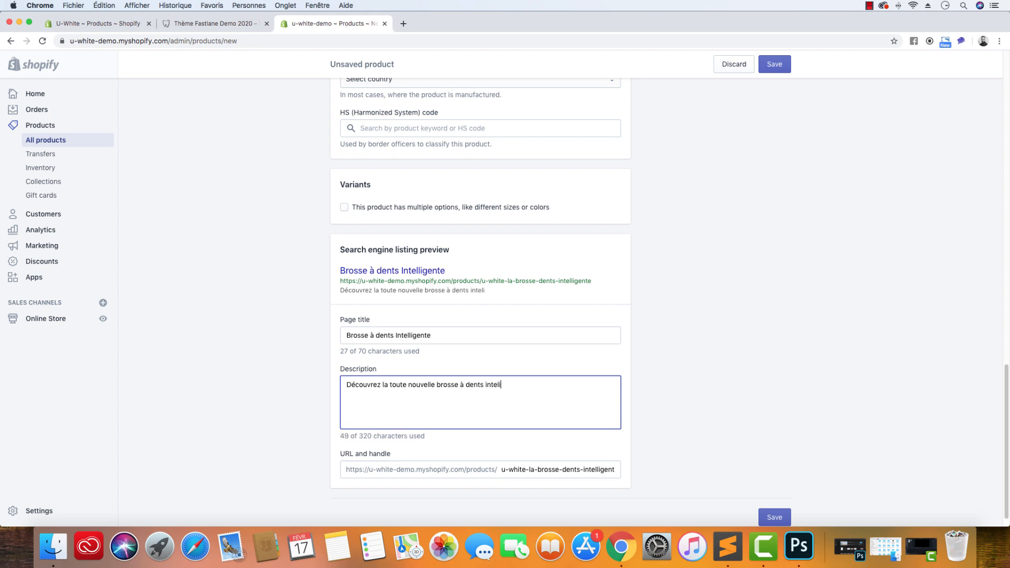
{"action": "type", "text": "ligent U-White dans notre "}
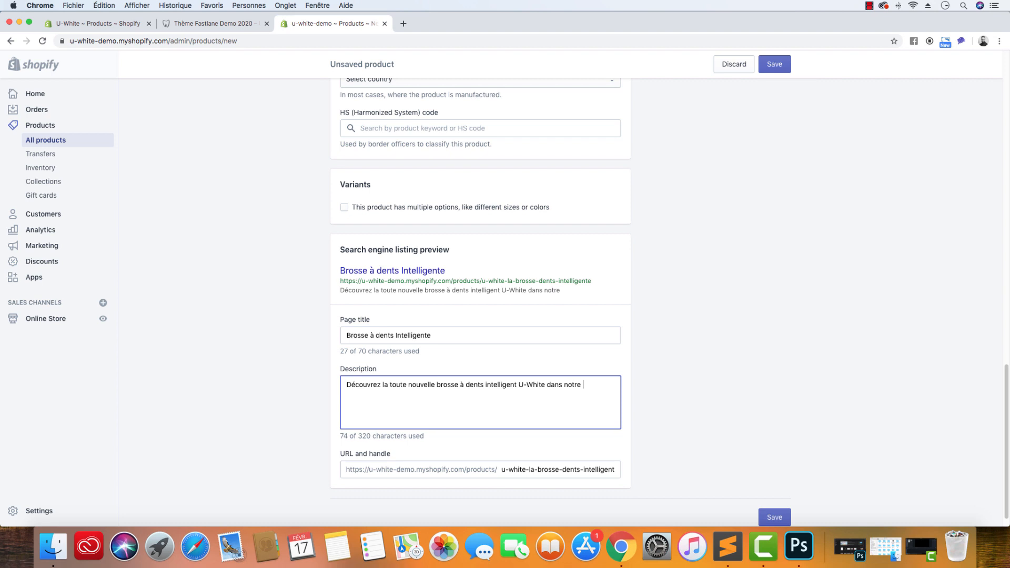
{"action": "type", "text": "boutique officiel"}
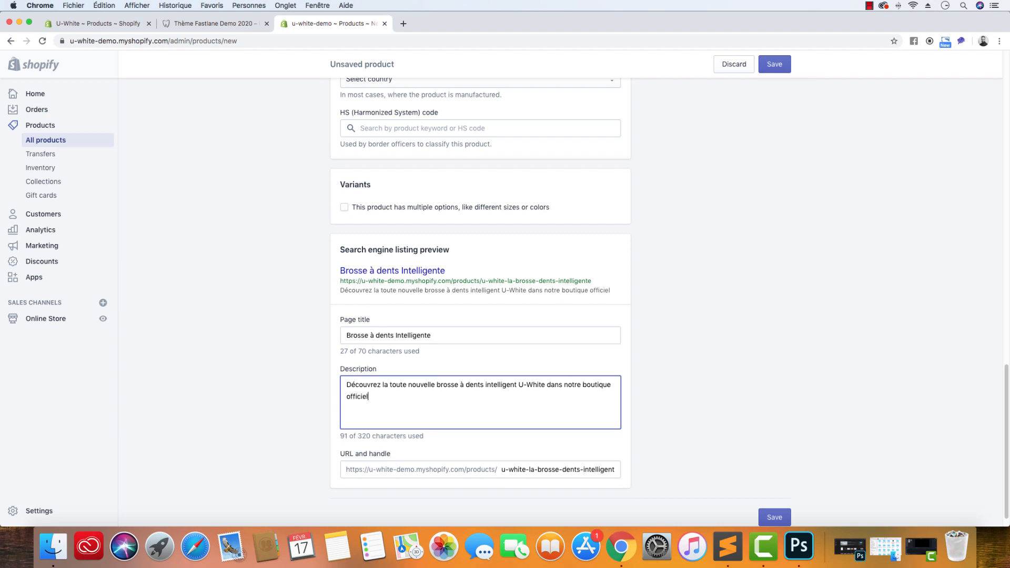
{"action": "type", "text": "le. Livrai"}
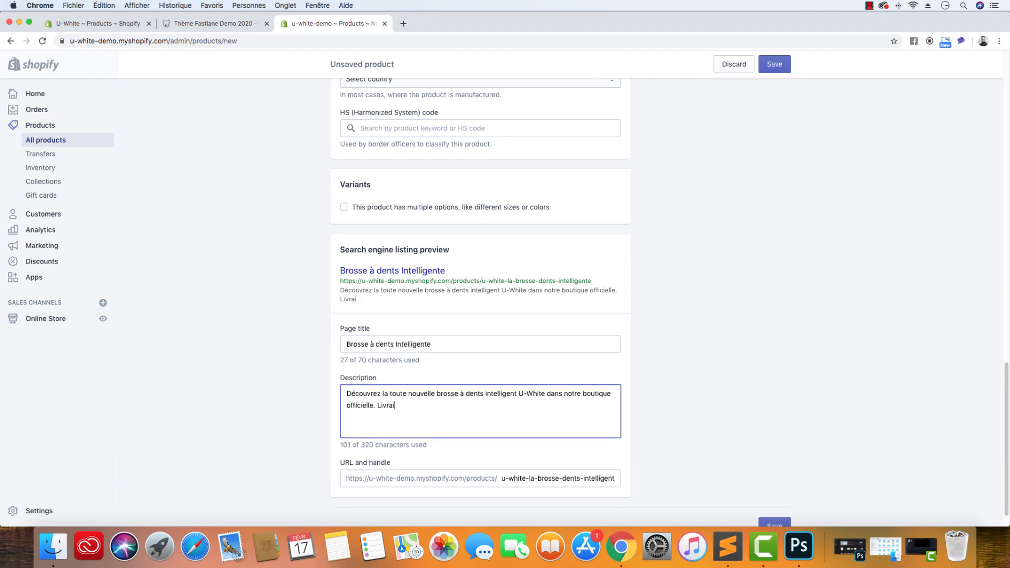
{"action": "type", "text": "son Off"}
{"action": "key", "text": "BackSpace"}
{"action": "key", "text": "BackSpace"}
{"action": "type", "text": "FFERTE !"}
Shorten the product's URL handle to "brosse-dents-intelligente" and save the new product
{"action": "left_click_drag", "start_coordinate": [536, 477], "coordinate": [435, 479]}
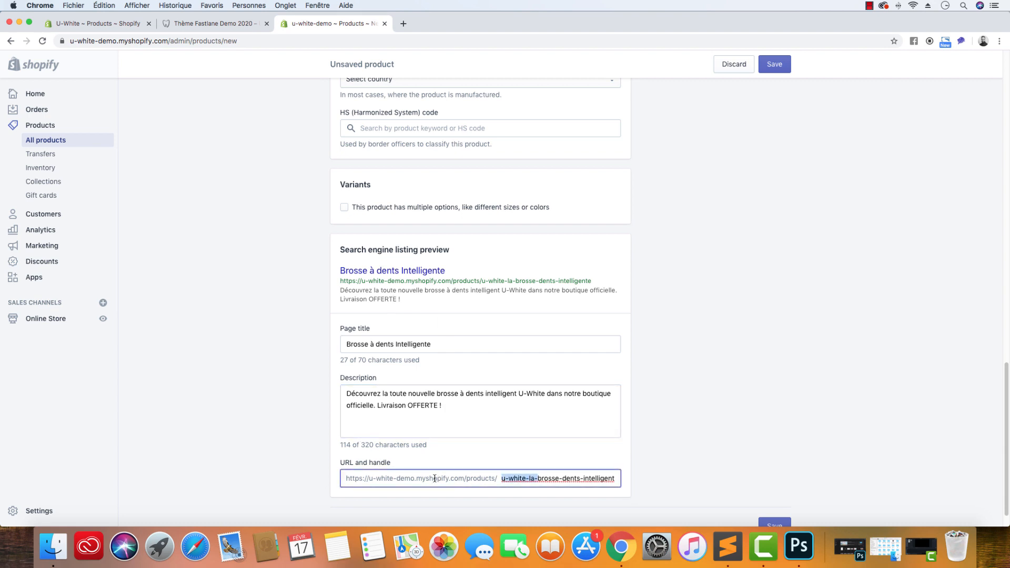
{"action": "key", "text": "BackSpace"}
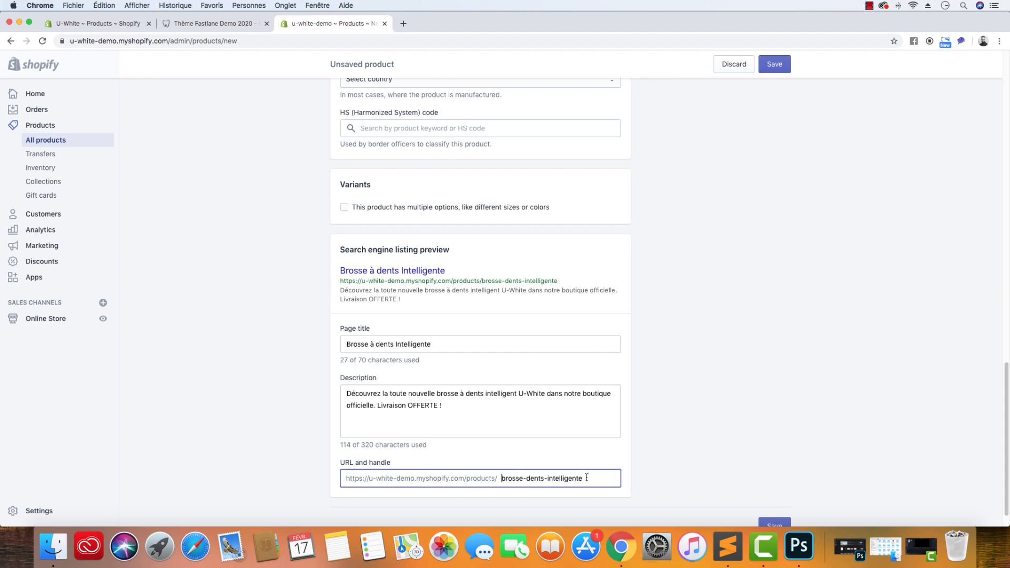
{"action": "left_click", "coordinate": [308, 313]}
{"action": "scroll", "coordinate": [308, 313], "scroll_direction": "up", "scroll_amount": 15}
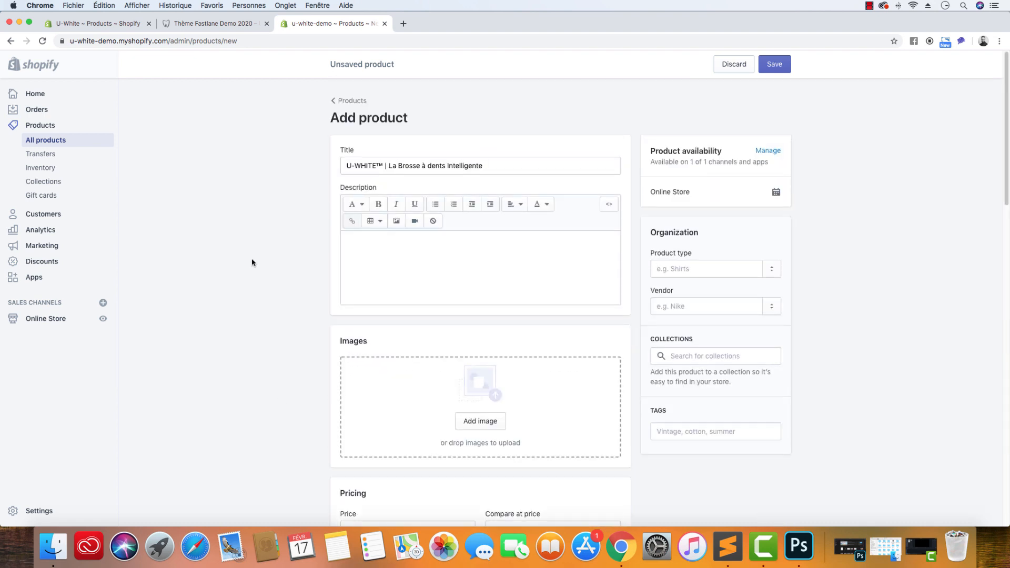
{"action": "left_click", "coordinate": [481, 172]}
{"action": "scroll", "coordinate": [294, 252], "scroll_direction": "down", "scroll_amount": 20}
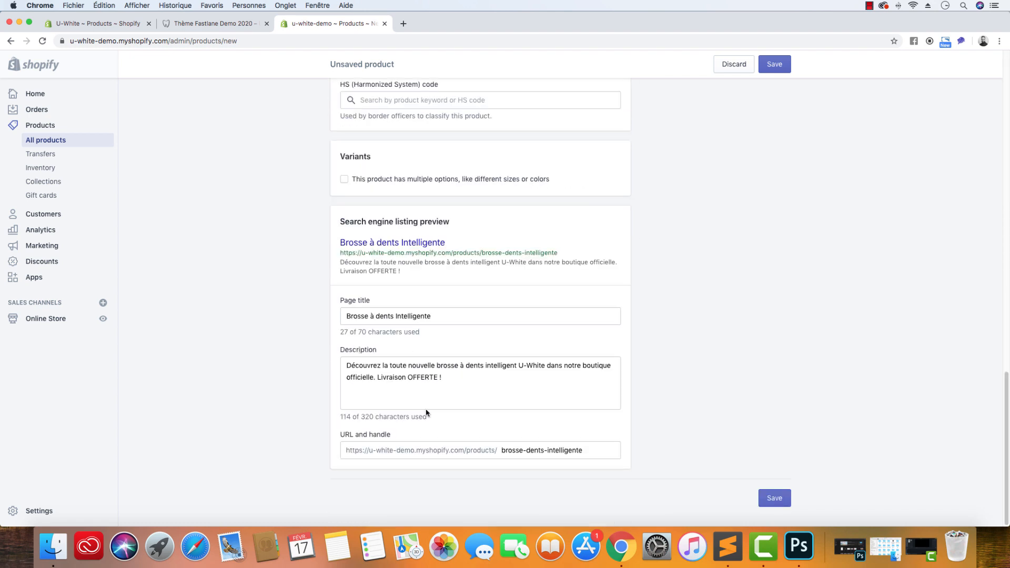
{"action": "left_click", "coordinate": [776, 66]}
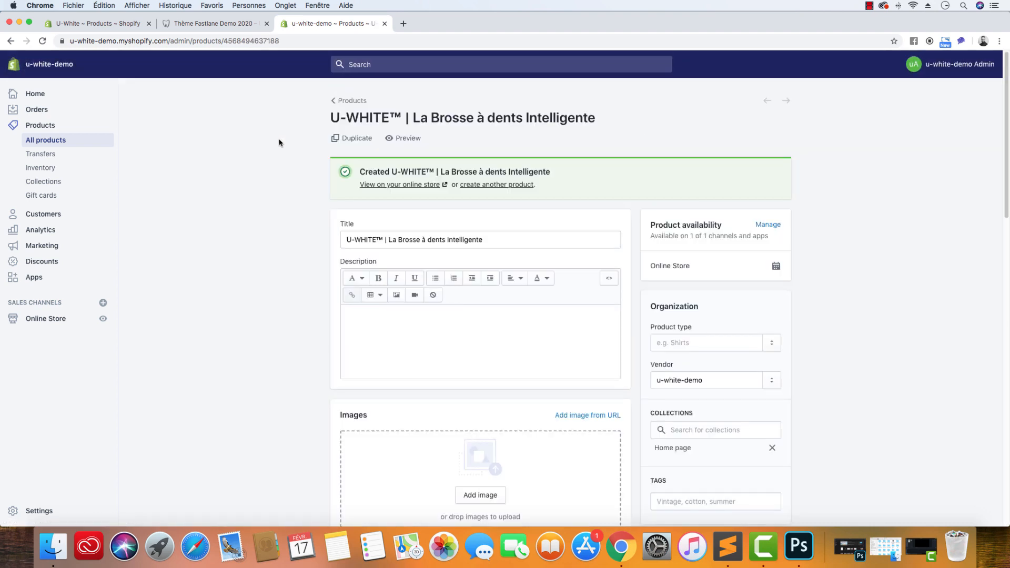
Switch to Finder and open U-White-PP-Home.pdf from the U-White project's Copywriting folder
{"action": "scroll", "coordinate": [293, 268], "scroll_direction": "down", "scroll_amount": 7}
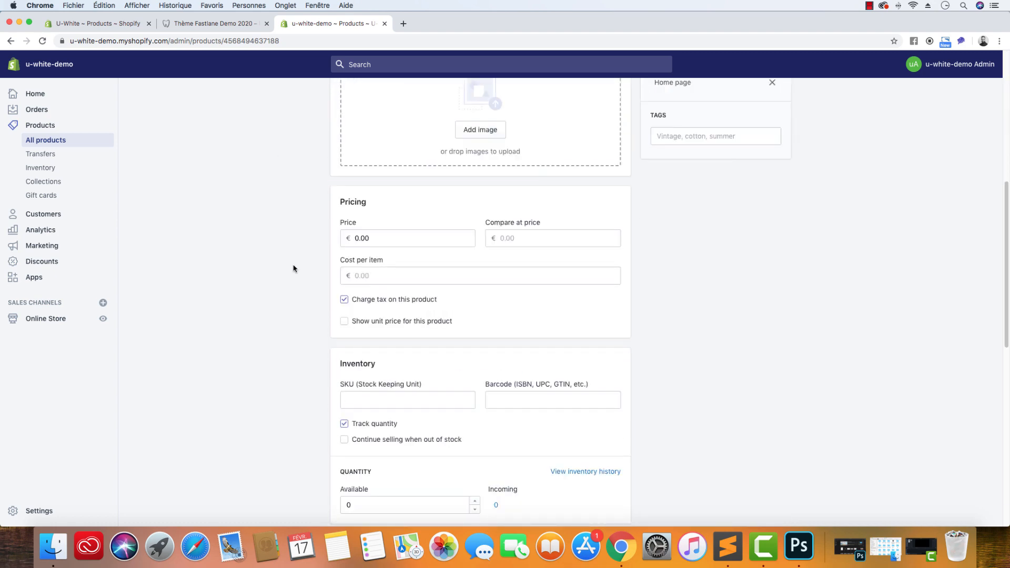
{"action": "scroll", "coordinate": [293, 267], "scroll_direction": "up", "scroll_amount": 7}
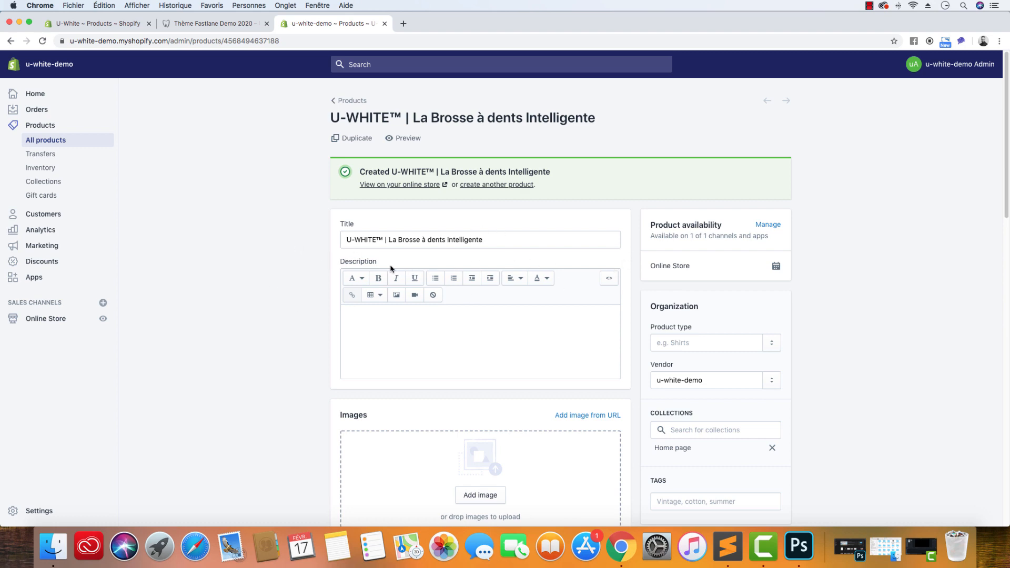
{"action": "left_click", "coordinate": [51, 548]}
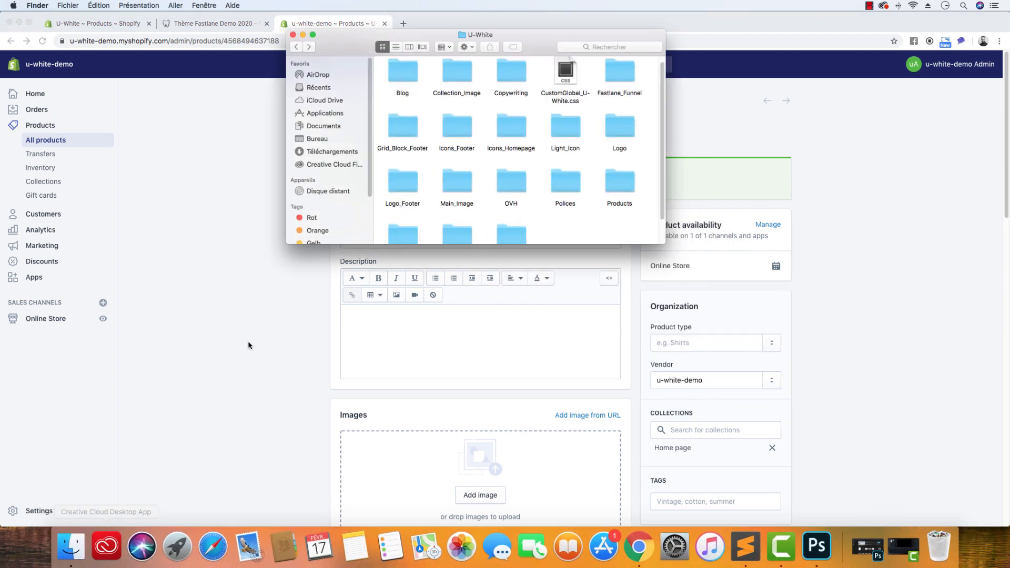
{"action": "left_click", "coordinate": [518, 81]}
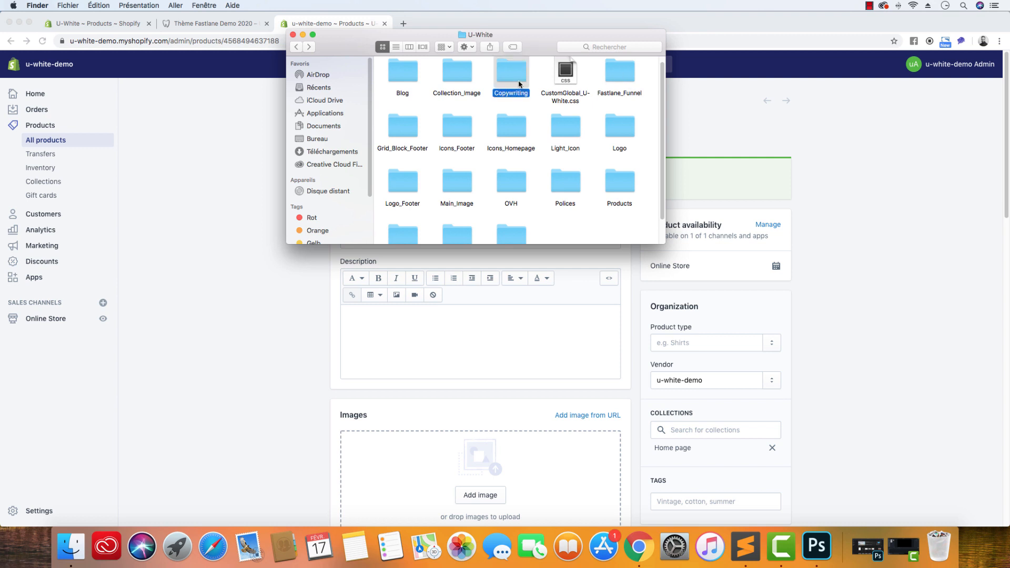
{"action": "double_click", "coordinate": [518, 82]}
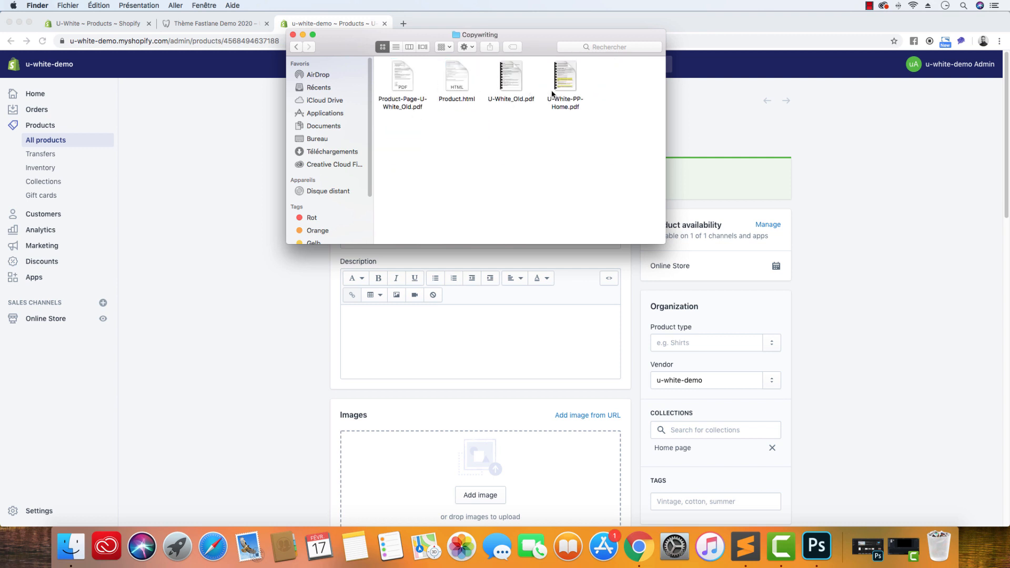
{"action": "left_click", "coordinate": [566, 74]}
{"action": "double_click", "coordinate": [566, 73]}
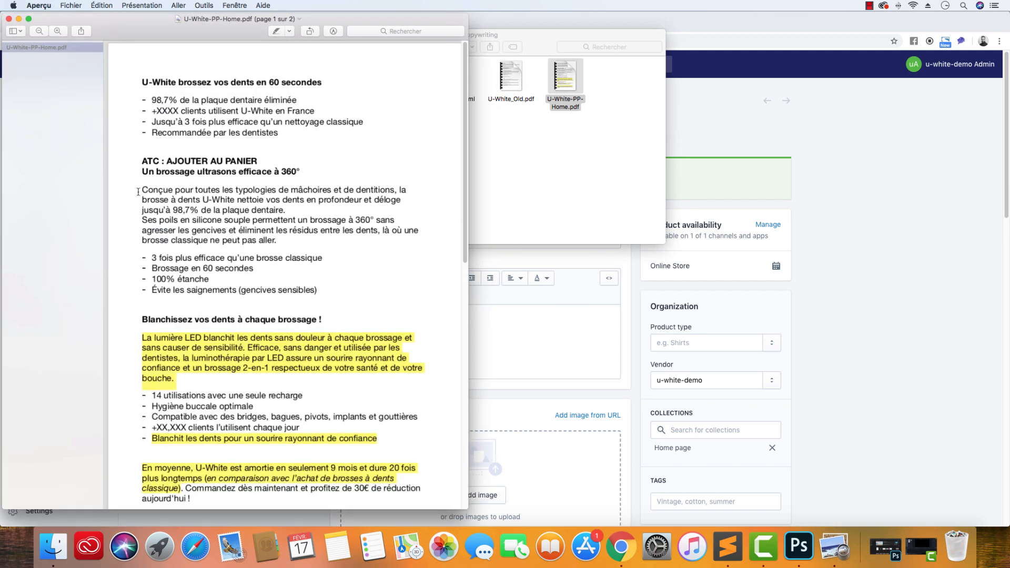
Review the PDF's copy from the opening "U-White brossez vos dents en 60 secondes" section to the "Description produit" texts
{"action": "left_click_drag", "start_coordinate": [141, 190], "coordinate": [158, 196]}
{"action": "left_click_drag", "start_coordinate": [142, 84], "coordinate": [286, 132]}
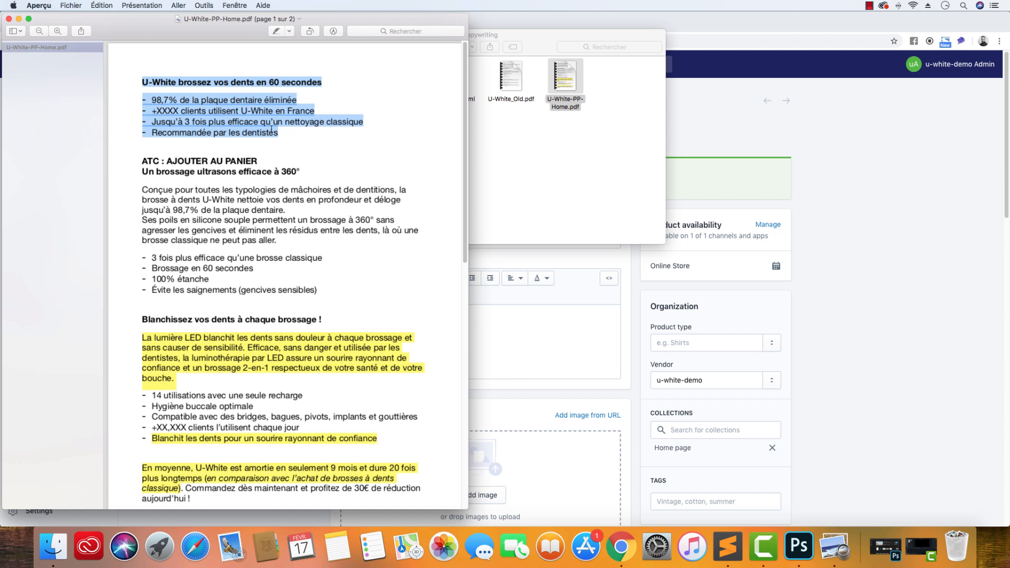
{"action": "key", "text": "super+c"}
{"action": "left_click_drag", "start_coordinate": [141, 162], "coordinate": [263, 166]}
{"action": "left_click", "coordinate": [244, 174]}
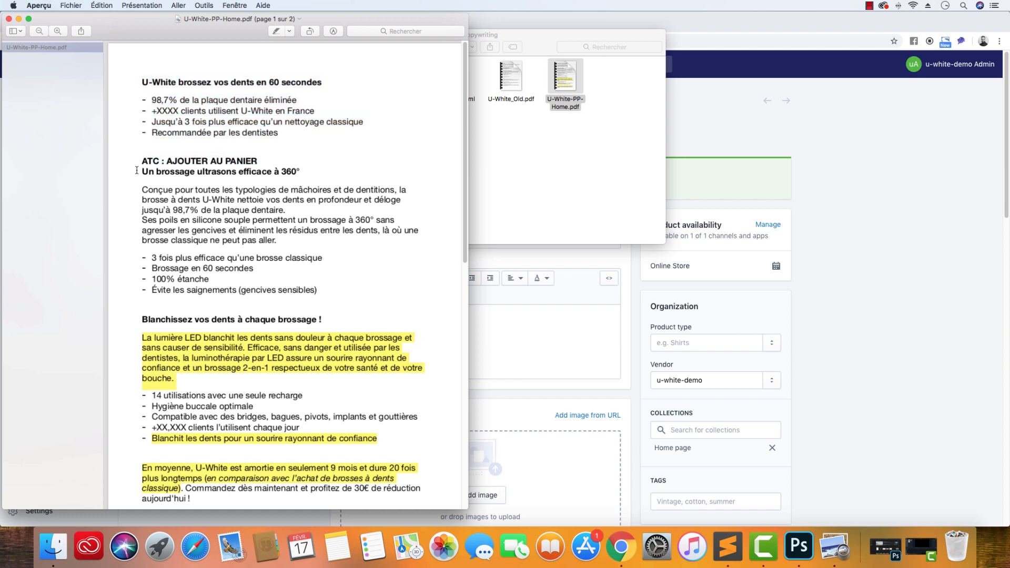
{"action": "left_click_drag", "start_coordinate": [136, 171], "coordinate": [254, 196]}
{"action": "scroll", "coordinate": [255, 196], "scroll_direction": "down", "scroll_amount": 3}
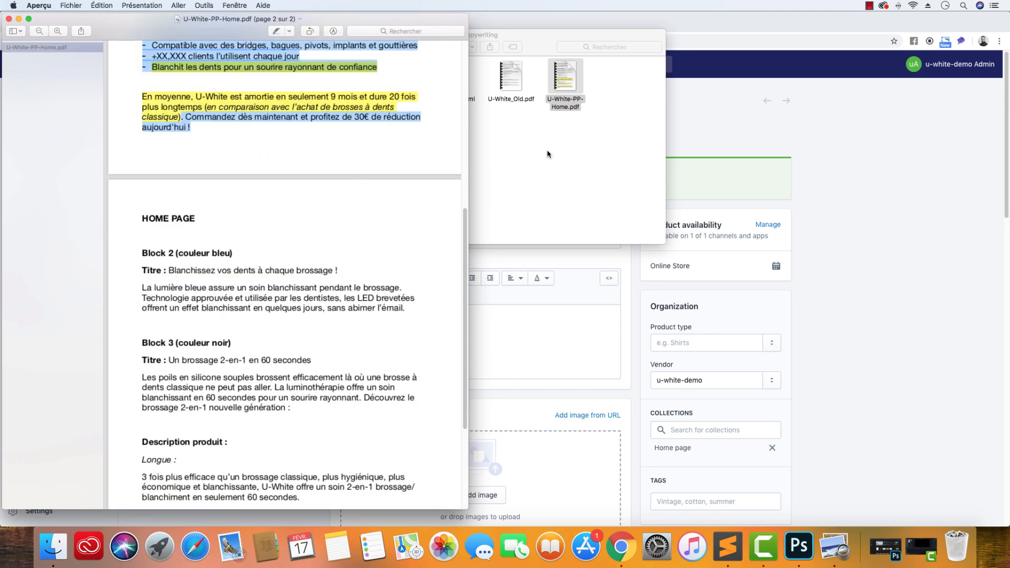
{"action": "scroll", "coordinate": [130, 293], "scroll_direction": "down", "scroll_amount": 6}
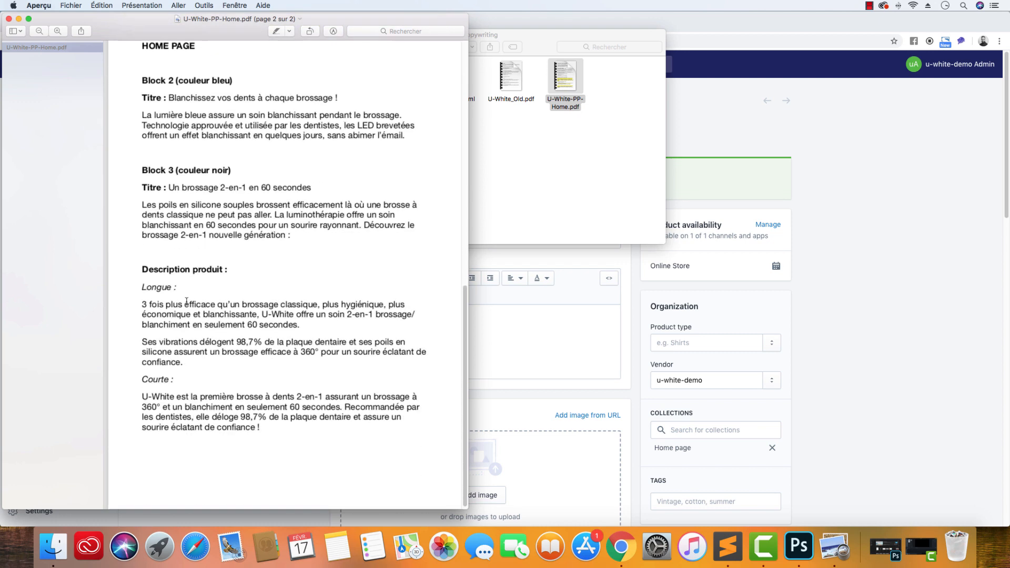
{"action": "left_click_drag", "start_coordinate": [141, 262], "coordinate": [256, 313]}
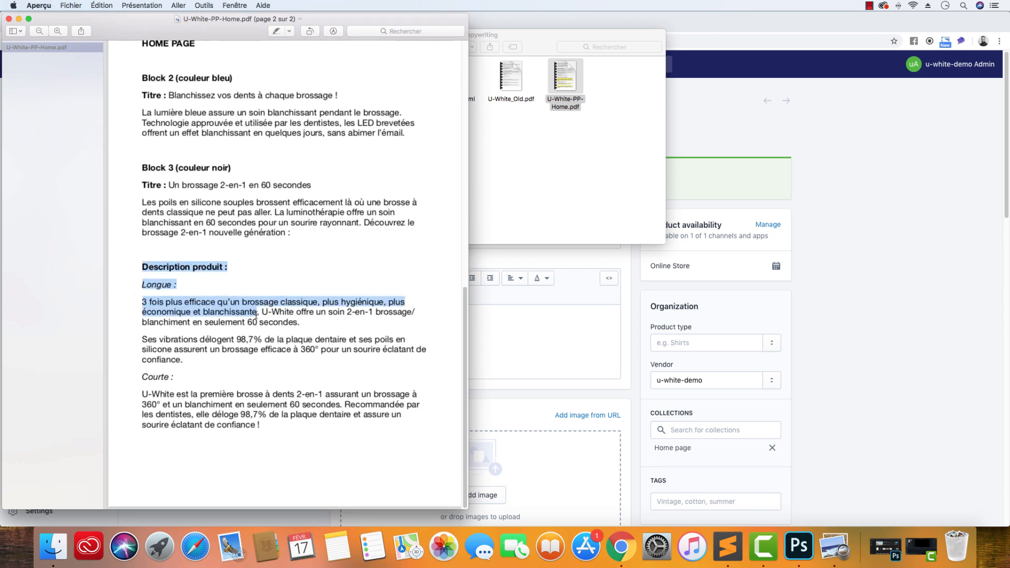
{"action": "left_click", "coordinate": [163, 384]}
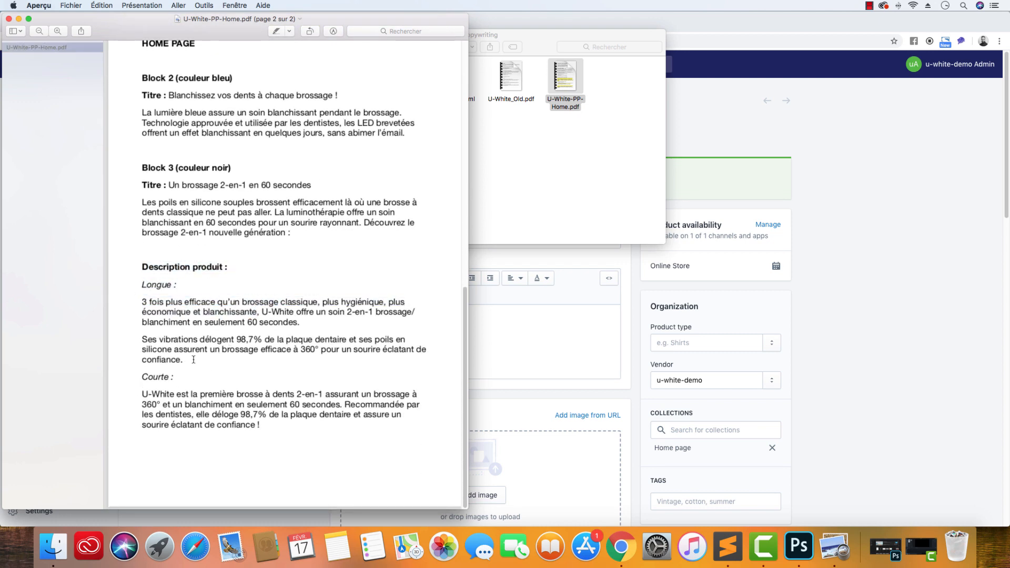
Copy both paragraphs of the "Longue" product description from the PDF into an empty Sublime Text document
{"action": "left_click_drag", "start_coordinate": [195, 361], "coordinate": [138, 301]}
{"action": "right_click", "coordinate": [151, 309]}
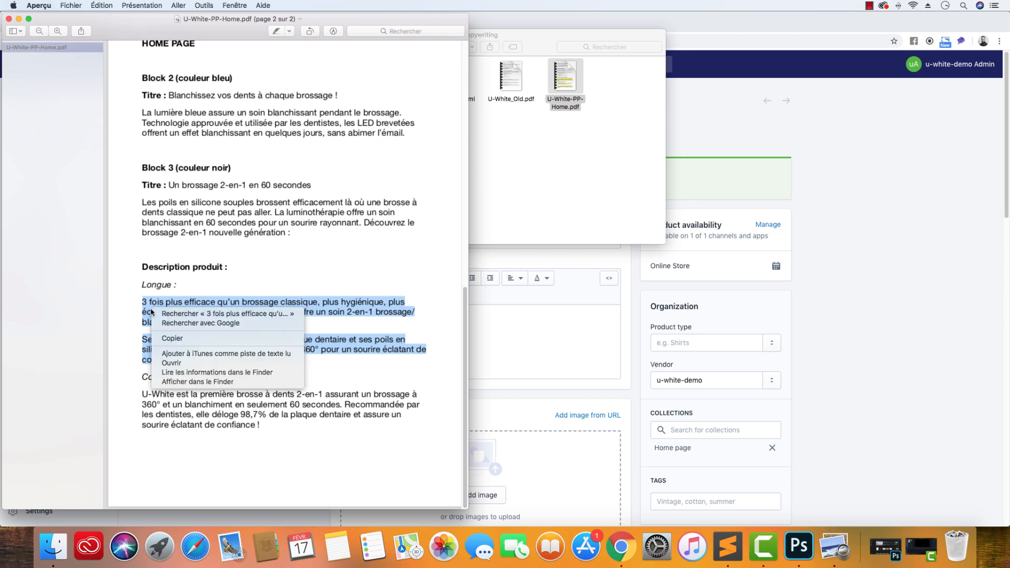
{"action": "left_click", "coordinate": [182, 337]}
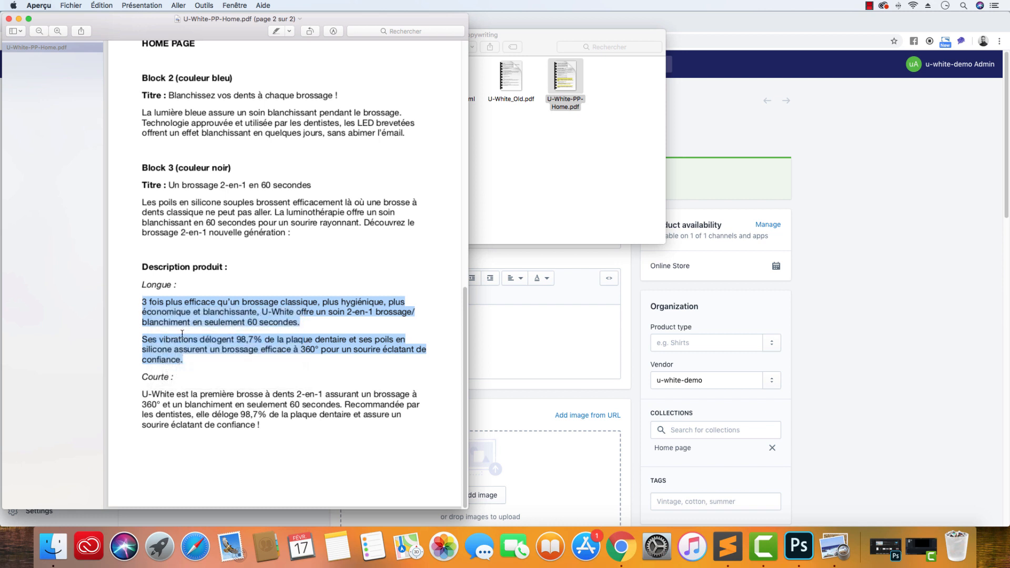
{"action": "left_click", "coordinate": [726, 544]}
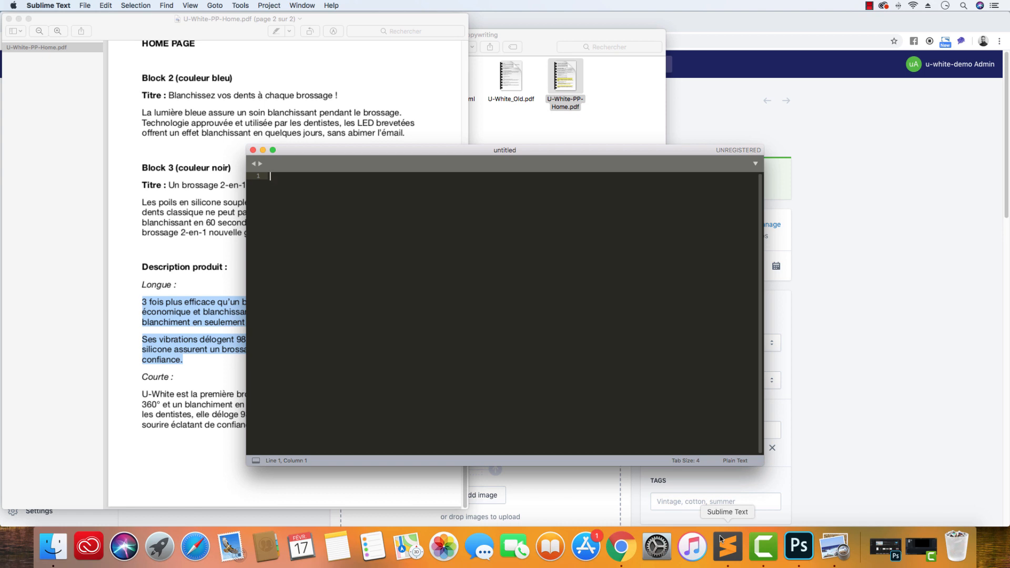
{"action": "key", "text": "super+v"}
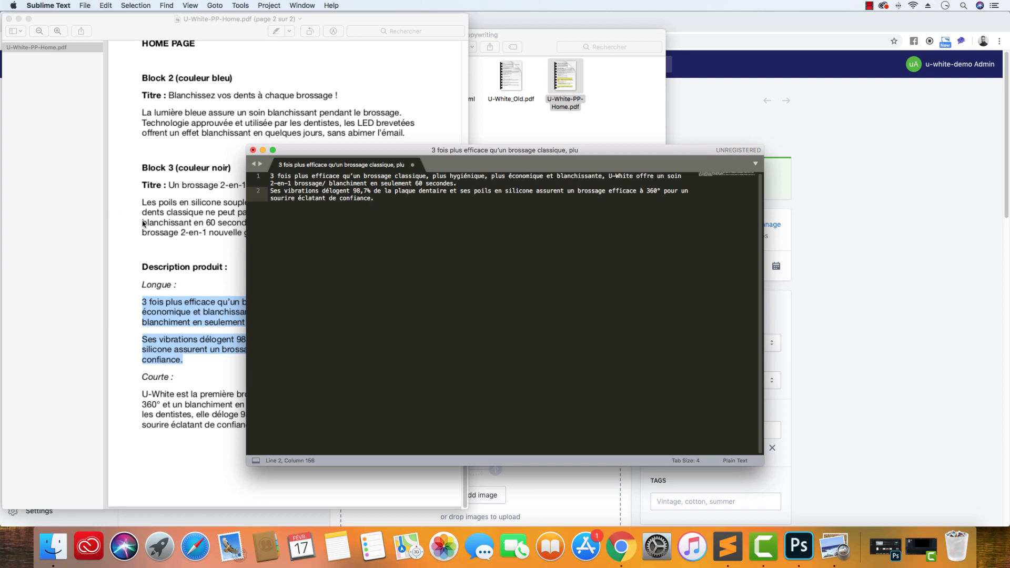
Copy the two plain-text paragraphs from Sublime Text into the product's main description in the Shopify admin in Chrome
{"action": "left_click_drag", "start_coordinate": [380, 197], "coordinate": [263, 168]}
{"action": "left_click", "coordinate": [374, 197]}
{"action": "left_click_drag", "start_coordinate": [374, 198], "coordinate": [269, 170]}
{"action": "right_click", "coordinate": [300, 191]}
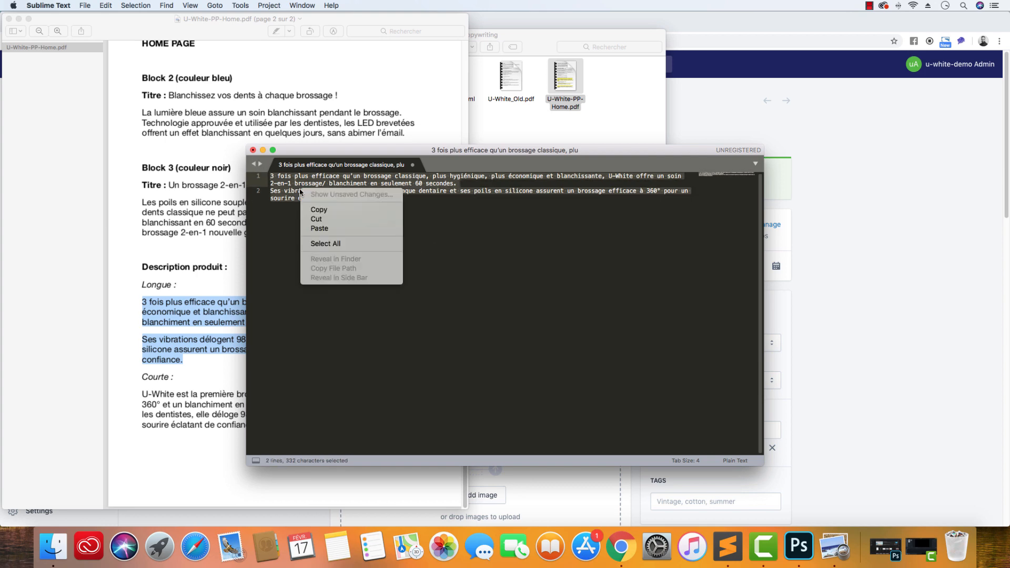
{"action": "left_click", "coordinate": [322, 210]}
{"action": "left_click", "coordinate": [852, 156]}
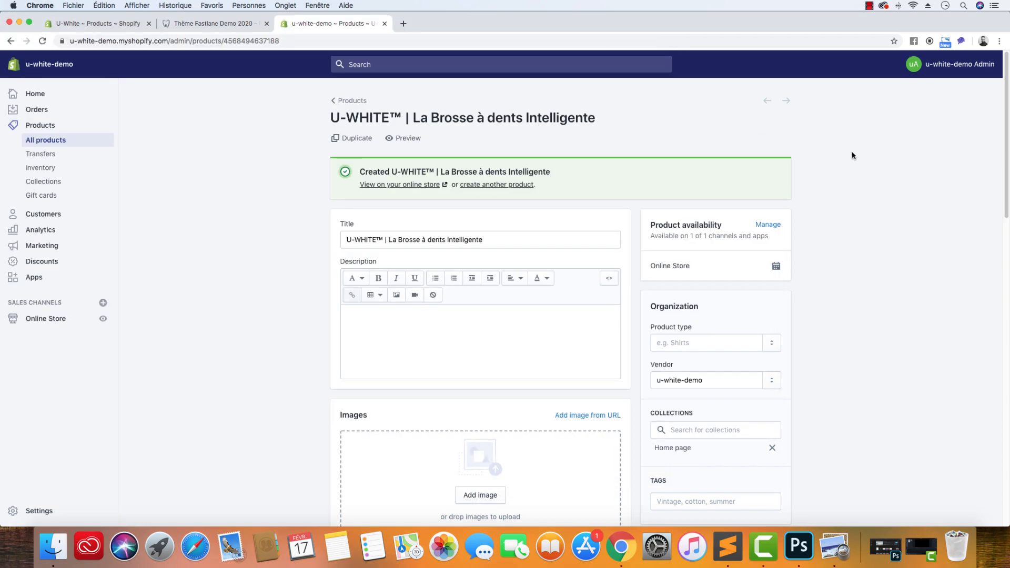
{"action": "left_click", "coordinate": [541, 335]}
{"action": "key", "text": "super+v"}
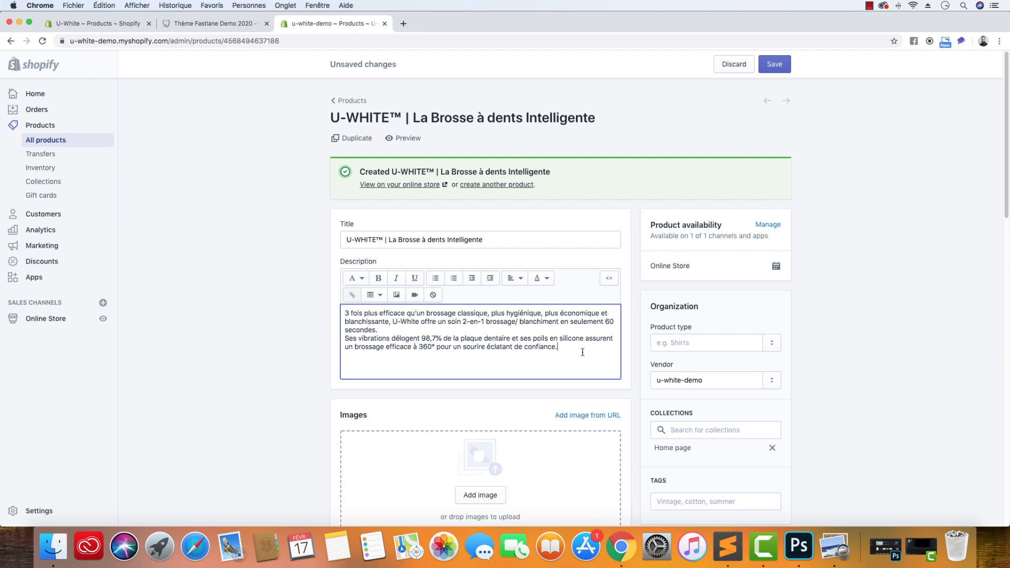
Check the HTML source of the product description and return to the visual editor
{"action": "left_click", "coordinate": [611, 279]}
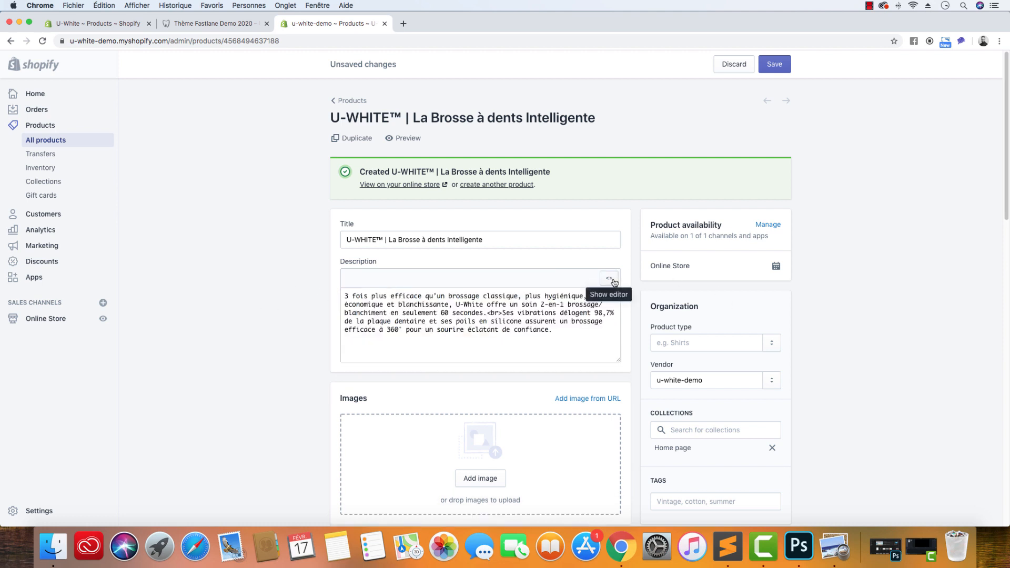
{"action": "left_click", "coordinate": [613, 279]}
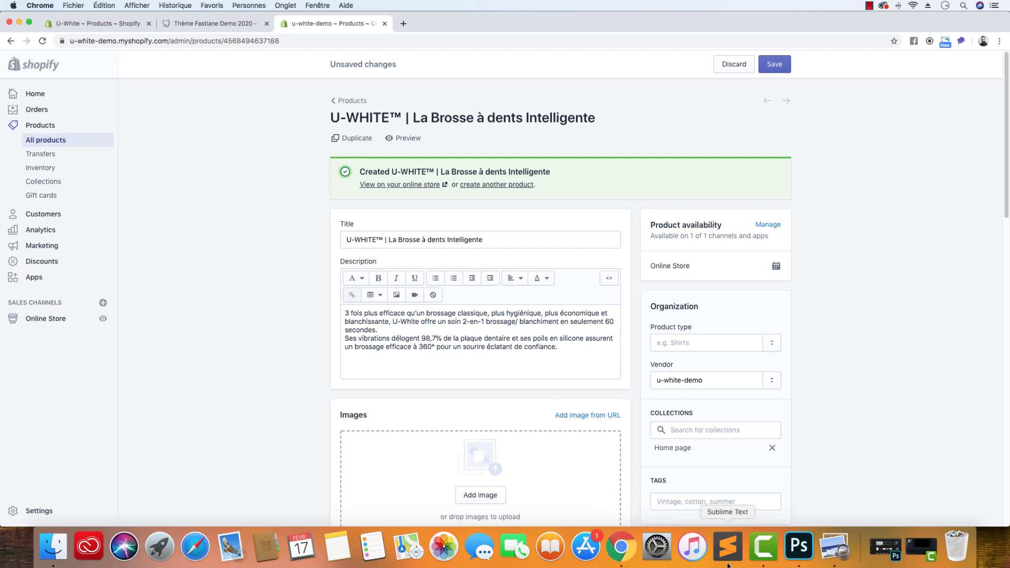
{"action": "left_click", "coordinate": [725, 543]}
{"action": "left_click", "coordinate": [188, 272]}
Apply the Paragraph format to both description paragraphs and check the result in the HTML source
{"action": "left_click_drag", "start_coordinate": [561, 348], "coordinate": [305, 311]}
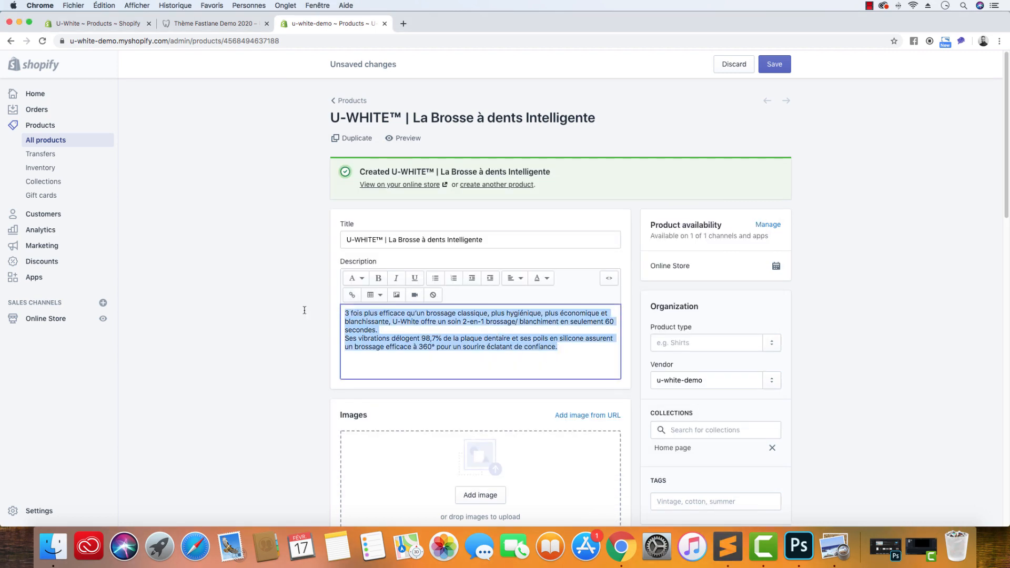
{"action": "left_click", "coordinate": [354, 279]}
{"action": "left_click", "coordinate": [354, 298]}
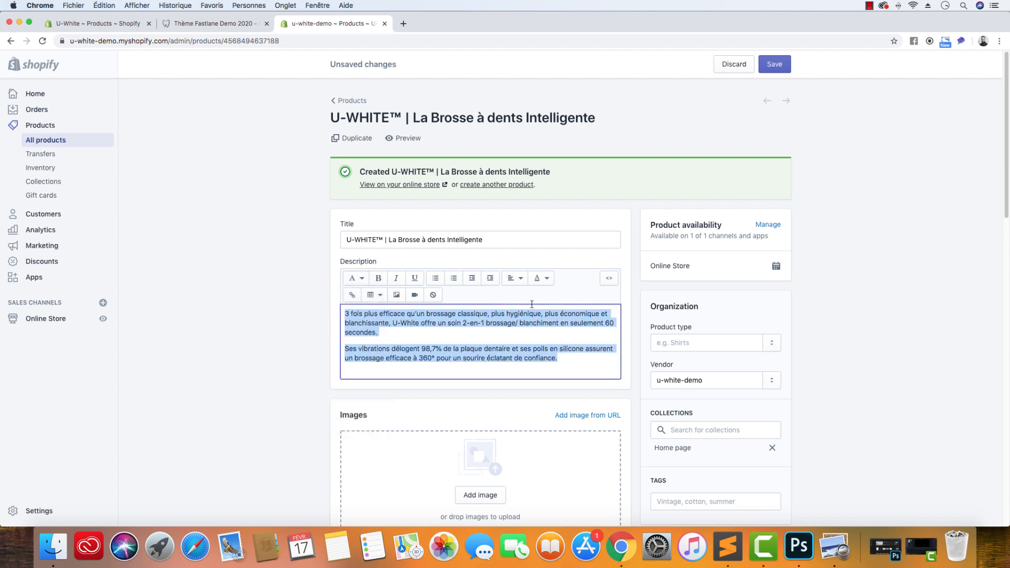
{"action": "left_click_drag", "start_coordinate": [532, 332], "coordinate": [333, 307]}
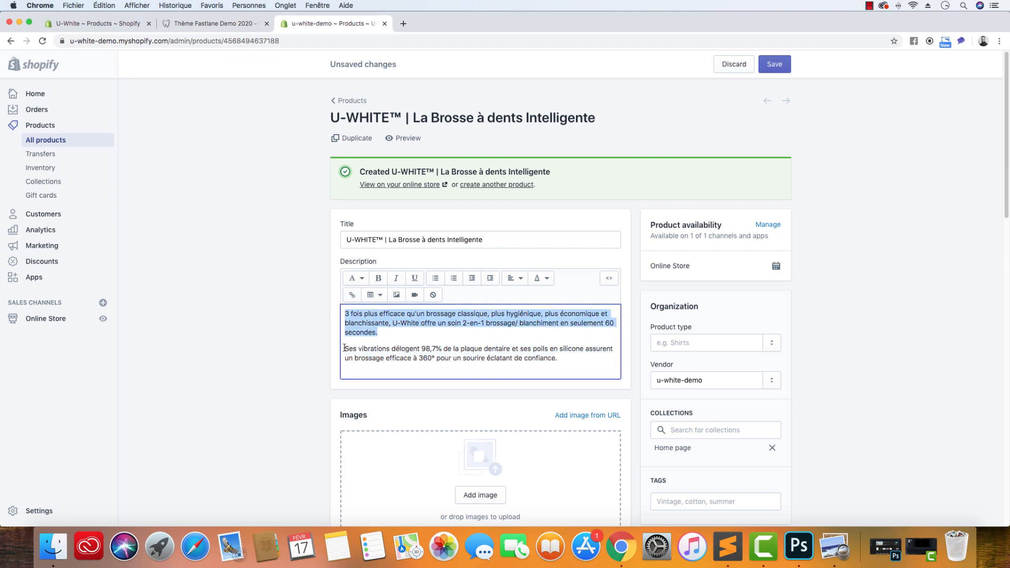
{"action": "left_click_drag", "start_coordinate": [345, 348], "coordinate": [559, 360]}
{"action": "left_click", "coordinate": [609, 278]}
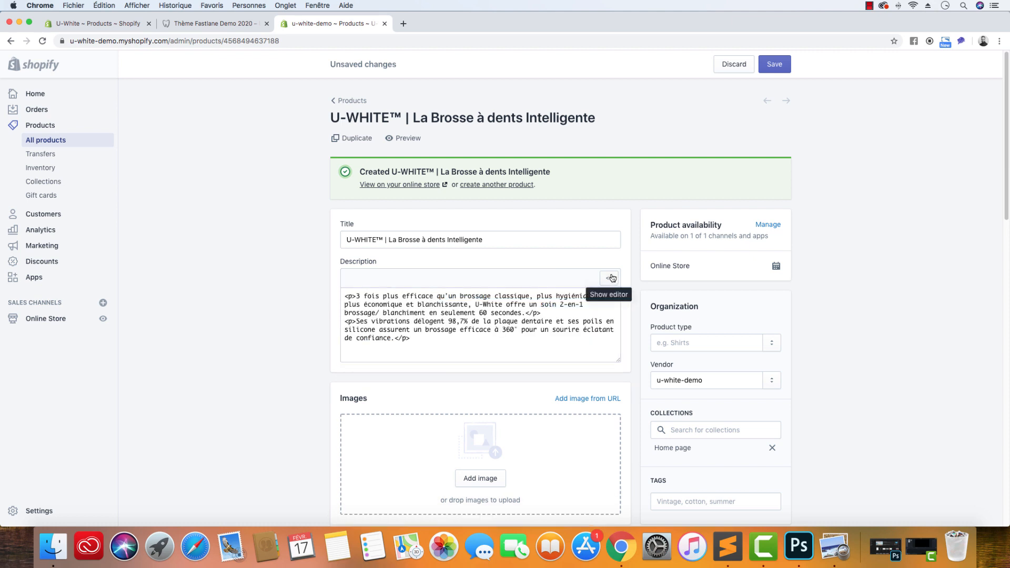
{"action": "left_click", "coordinate": [608, 278]}
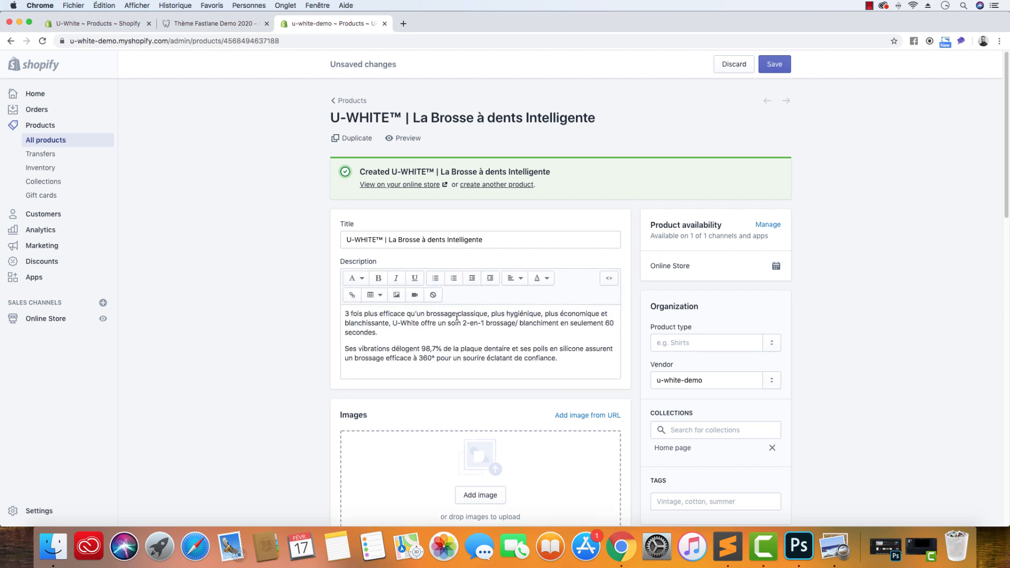
In Sublime Text, add an opening <p> tag before "3 fois plus efficace" and set the document's syntax to HTML
{"action": "left_click", "coordinate": [728, 546]}
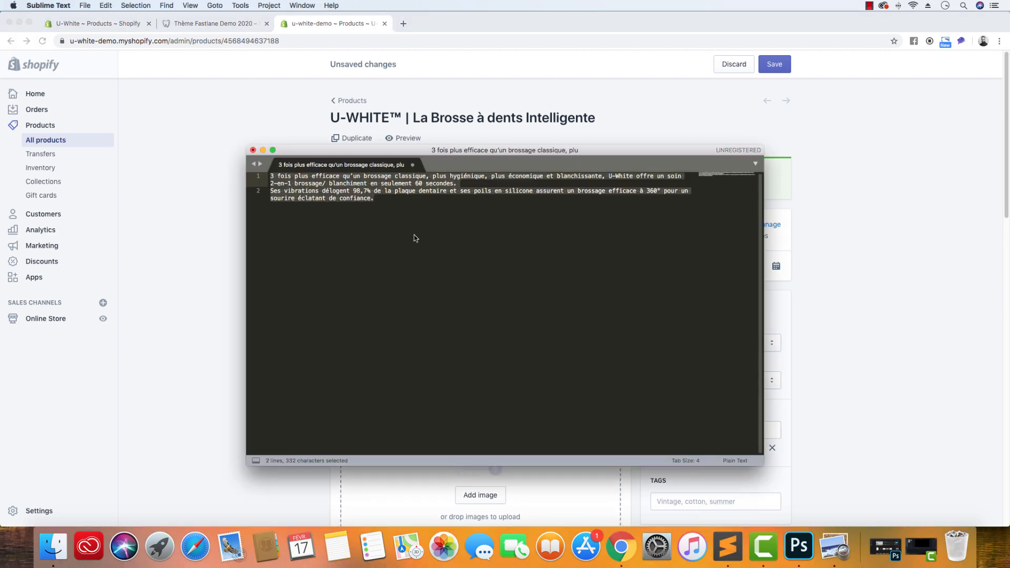
{"action": "key", "text": "super+Tab"}
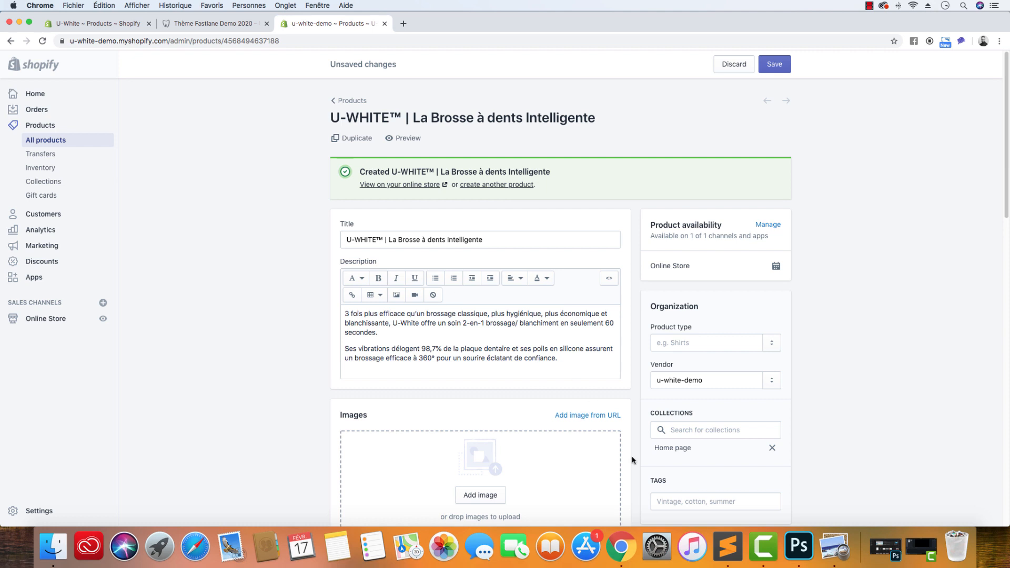
{"action": "left_click", "coordinate": [730, 549]}
{"action": "left_click", "coordinate": [392, 226]}
{"action": "left_click", "coordinate": [273, 176]}
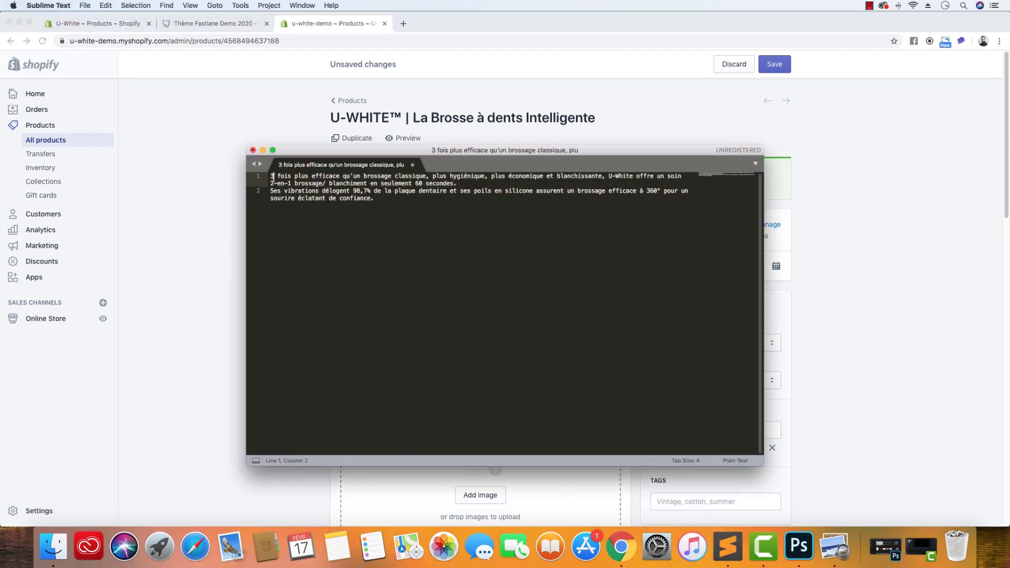
{"action": "type", "text": "<p>"}
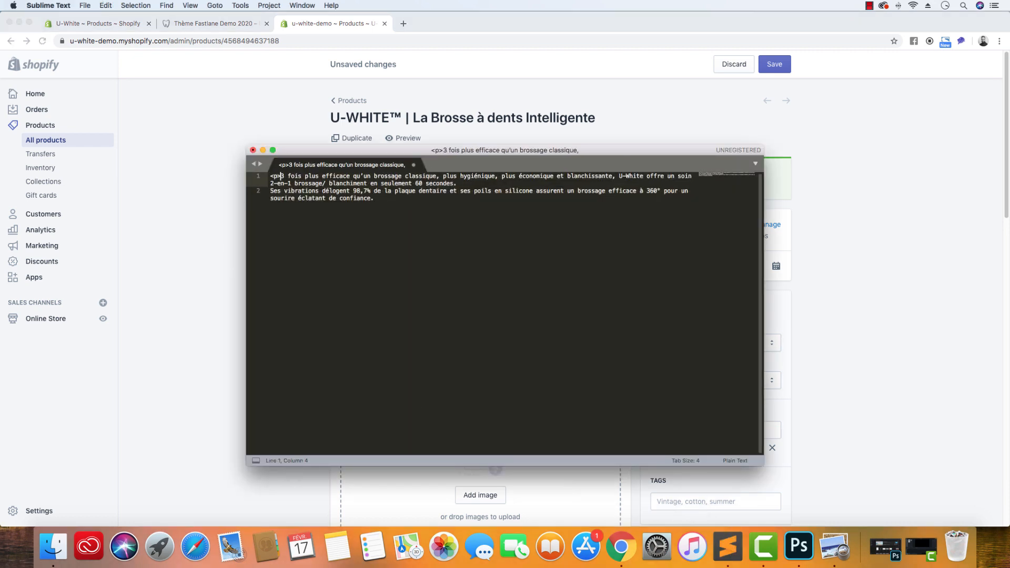
{"action": "left_click", "coordinate": [742, 463]}
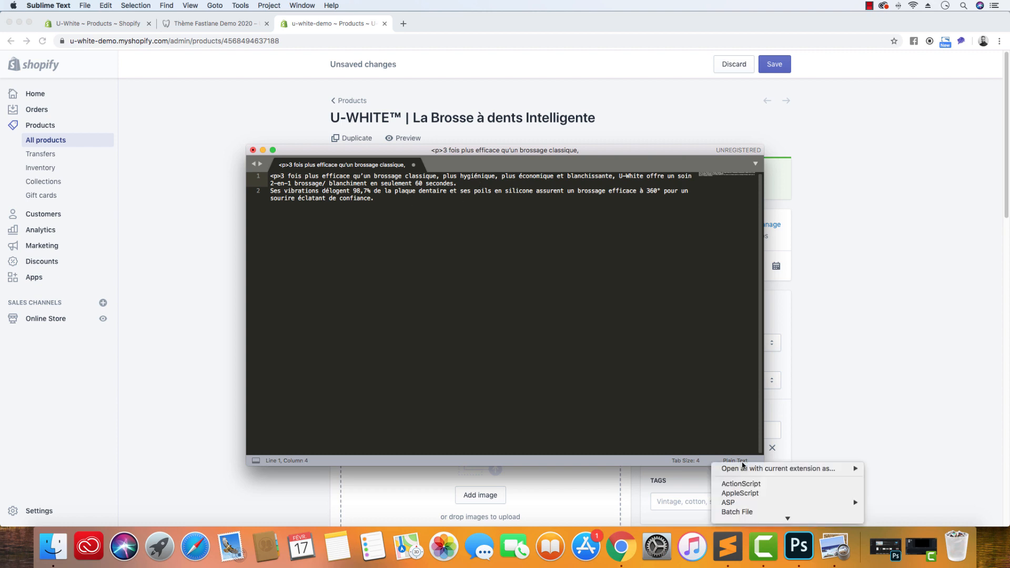
{"action": "left_click", "coordinate": [736, 449]}
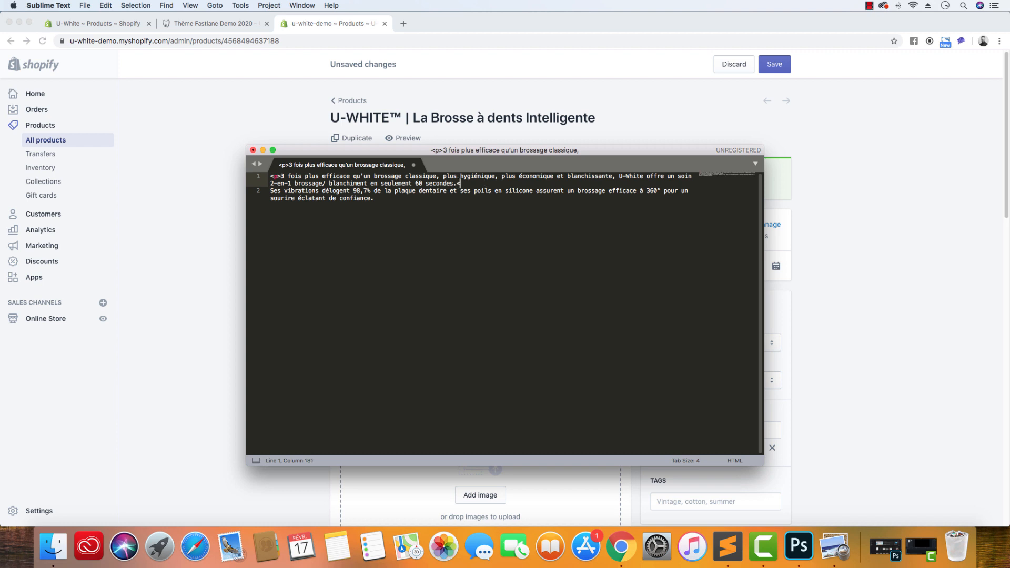
Close the first paragraph with </p> and enclose the "Ses vibrations délogent" paragraph in <p> and </p> tags
{"action": "type", "text": "/p>"}
{"action": "key", "text": "Return"}
{"action": "key", "text": "BackSpace"}
{"action": "key", "text": "BackSpace"}
{"action": "key", "text": "BackSpace"}
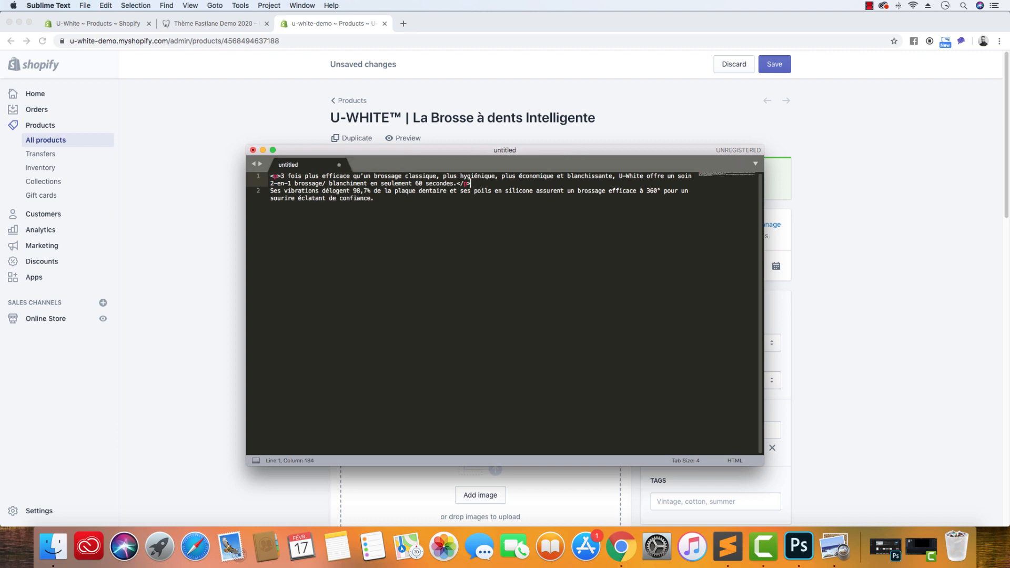
{"action": "key", "text": "Return"}
{"action": "type", "text": "<p>"}
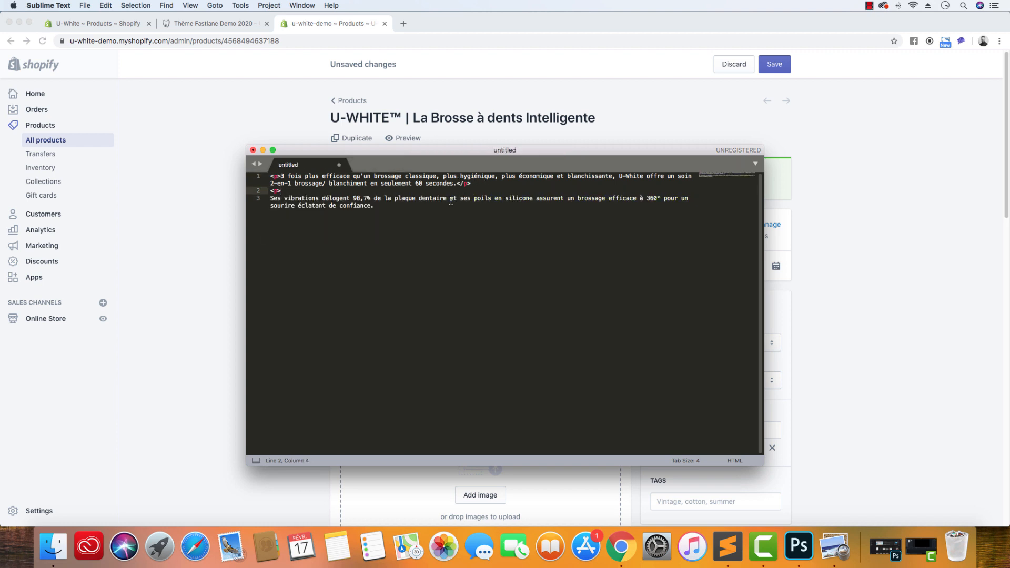
{"action": "left_click", "coordinate": [412, 211]}
{"action": "type", "text": "</p>"}
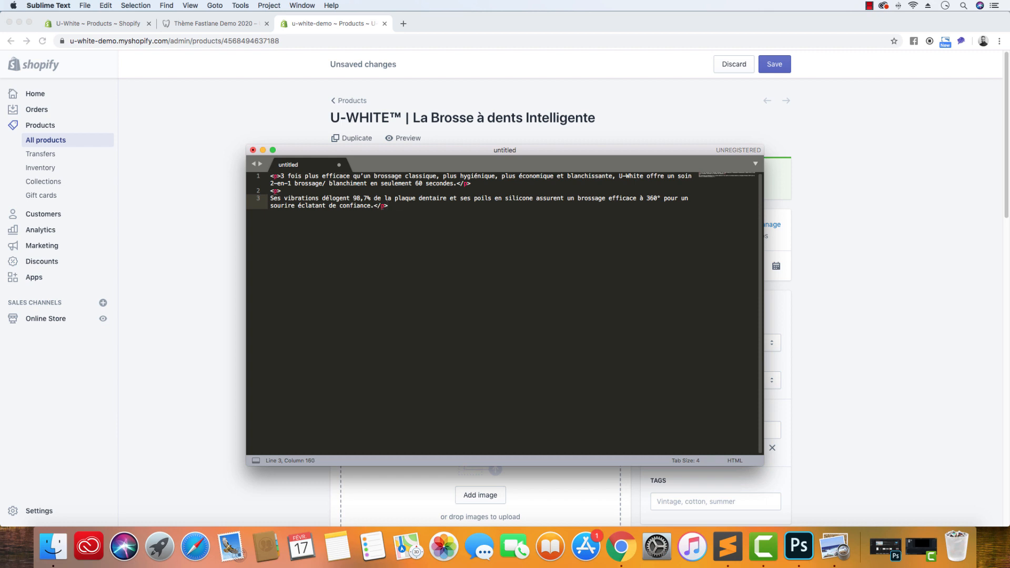
Switch to Finder and open Product.html from the Copywriting folder with Sublime Text
{"action": "left_click", "coordinate": [53, 547]}
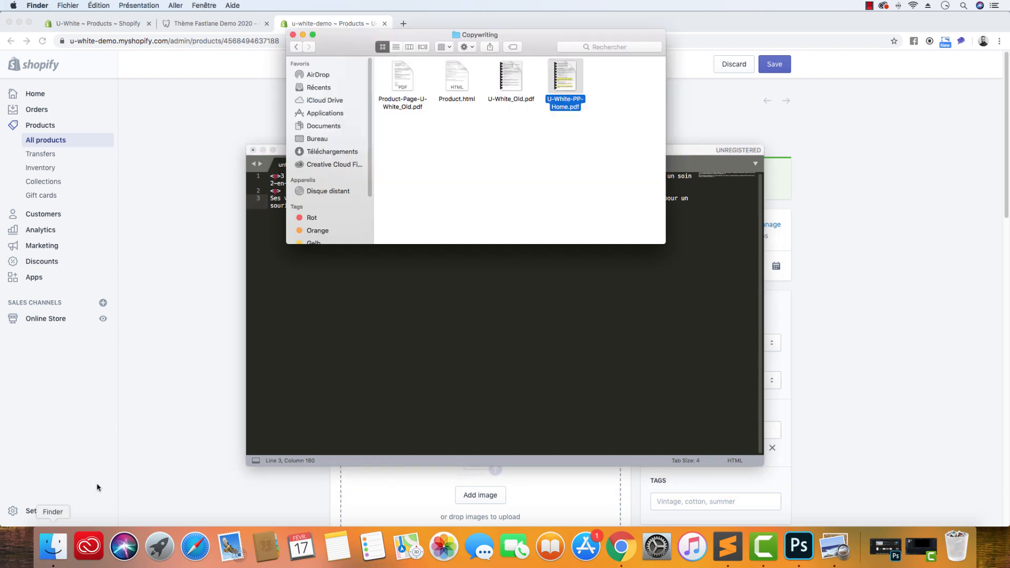
{"action": "left_click", "coordinate": [453, 90]}
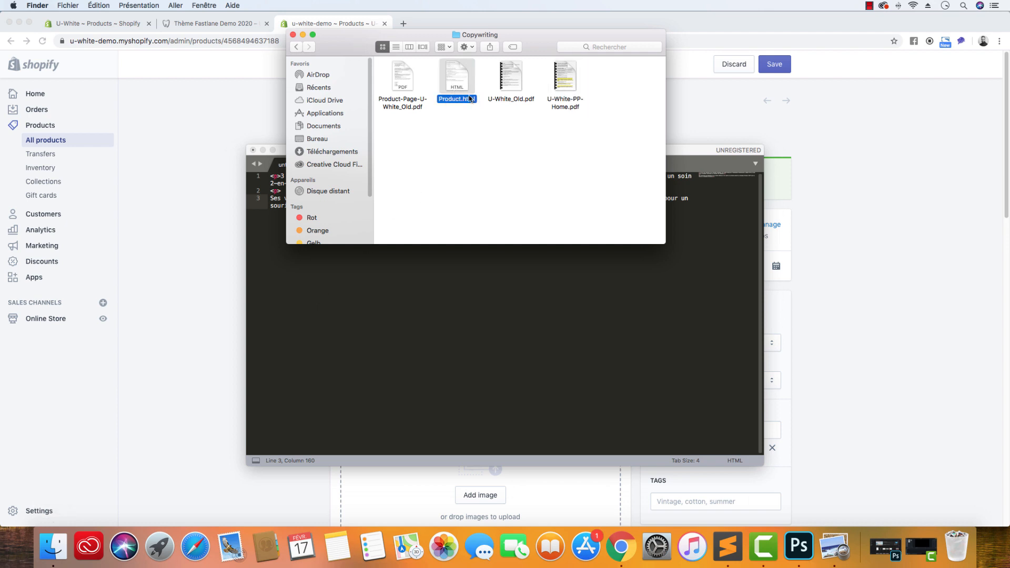
{"action": "right_click", "coordinate": [455, 82]}
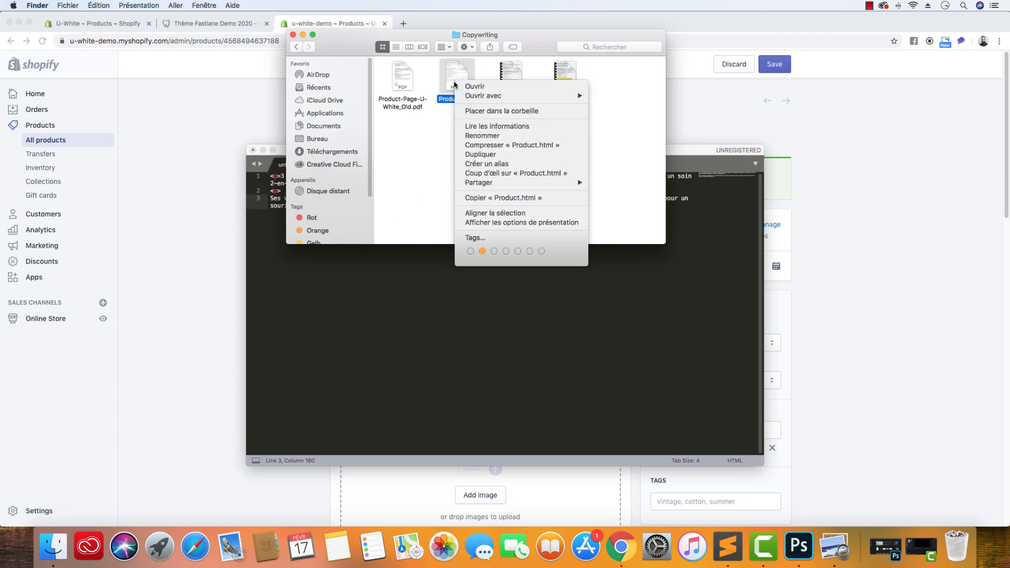
{"action": "mouse_move", "coordinate": [518, 97]}
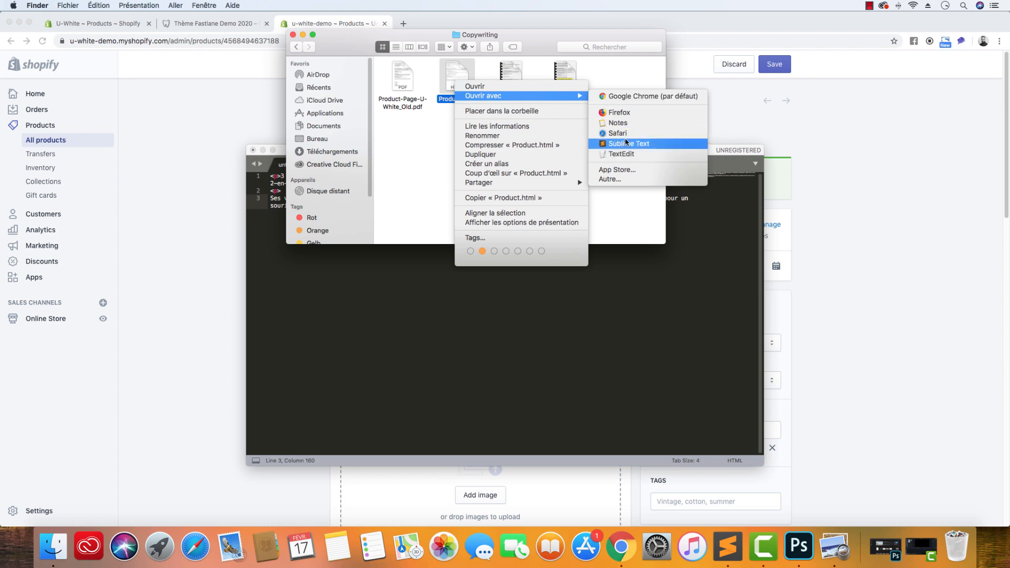
{"action": "left_click", "coordinate": [626, 145]}
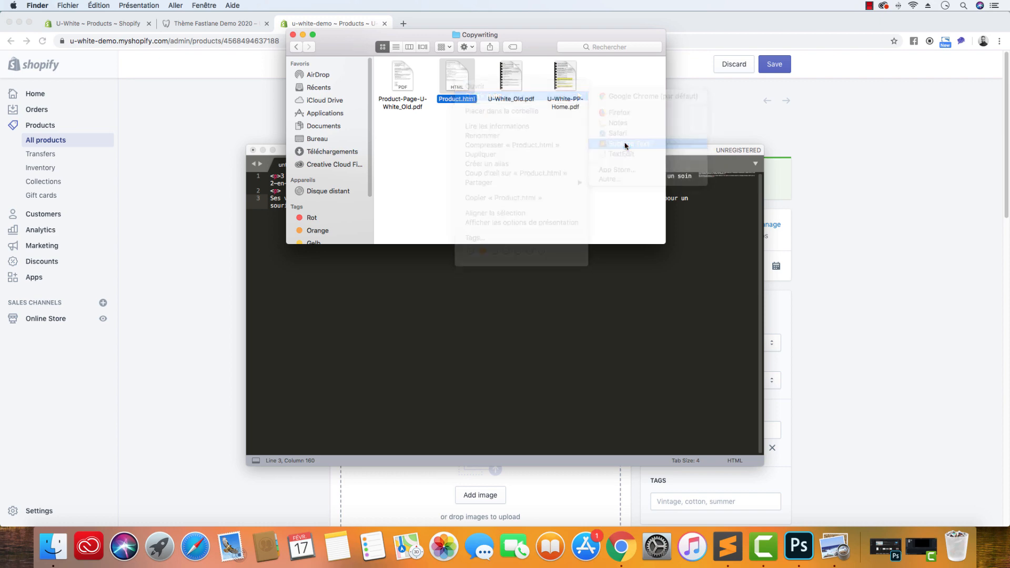
Compare the "Longue" and "Courte" HTML descriptions under HOMEPAGE_PRODUCT in Product.html with the copy in U-White-PP-Home.pdf
{"action": "scroll", "coordinate": [354, 364], "scroll_direction": "down", "scroll_amount": 5}
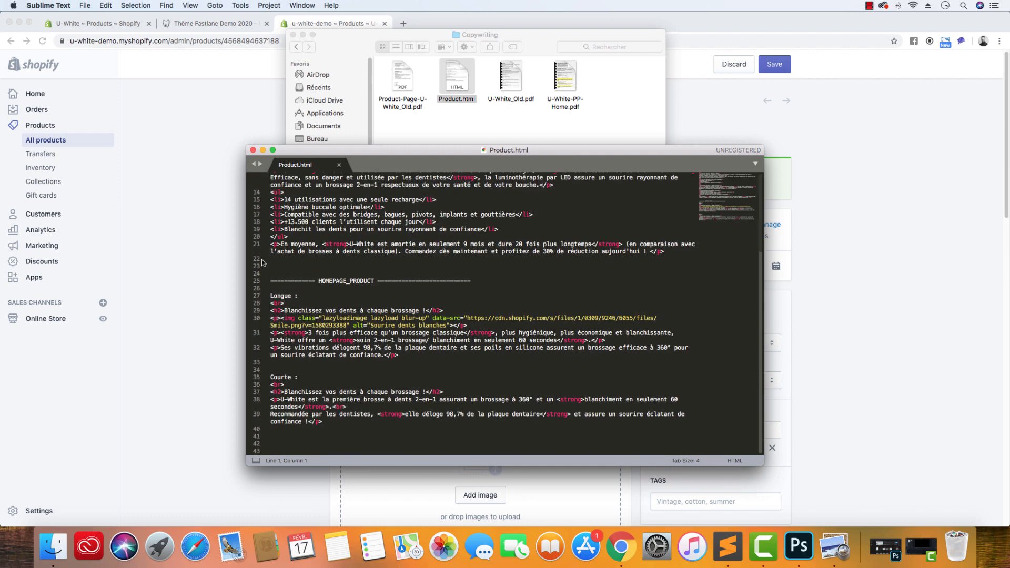
{"action": "left_click_drag", "start_coordinate": [334, 421], "coordinate": [268, 385]}
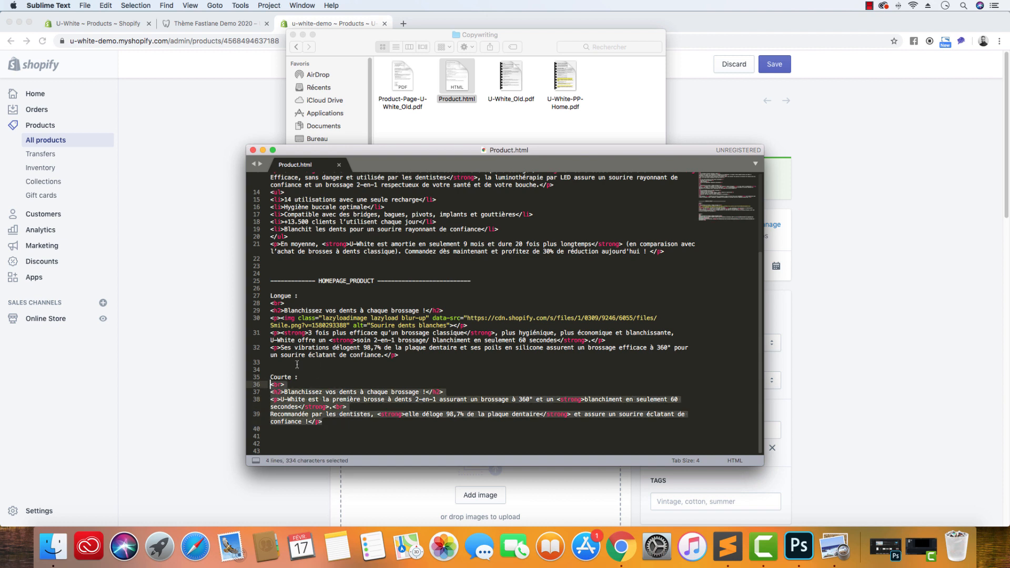
{"action": "left_click_drag", "start_coordinate": [287, 303], "coordinate": [265, 304]}
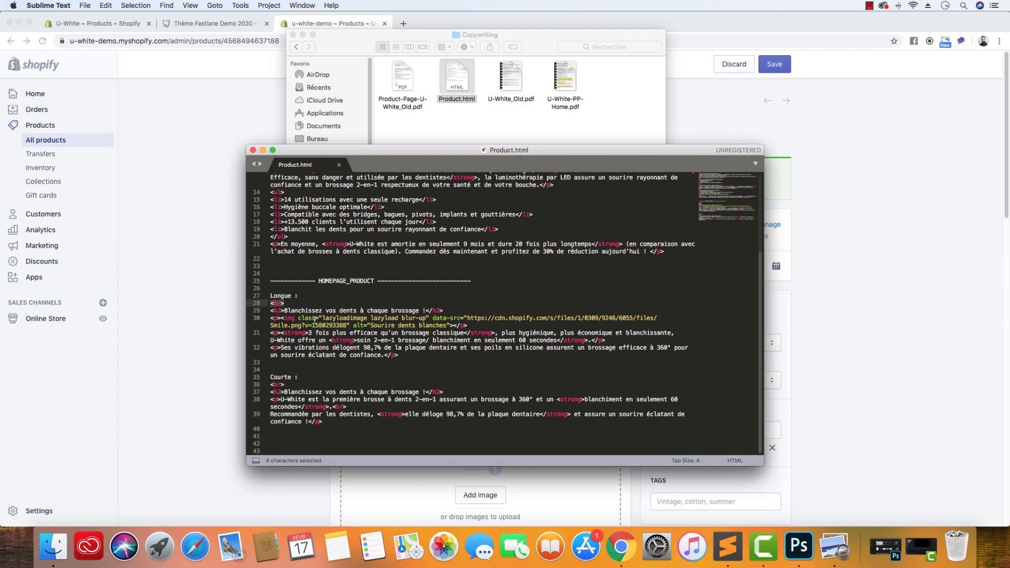
{"action": "left_click", "coordinate": [394, 347]}
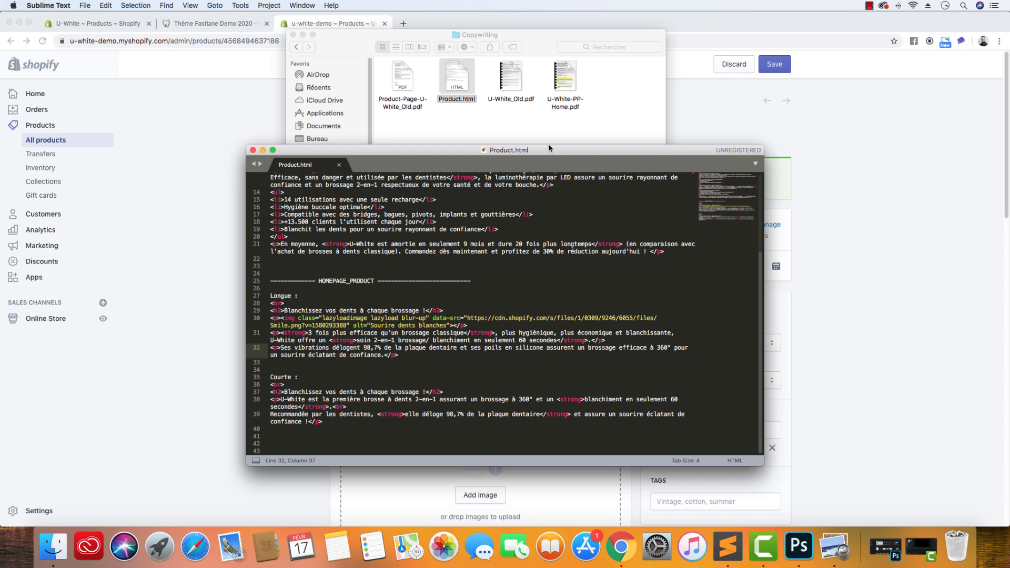
{"action": "left_click", "coordinate": [835, 547]}
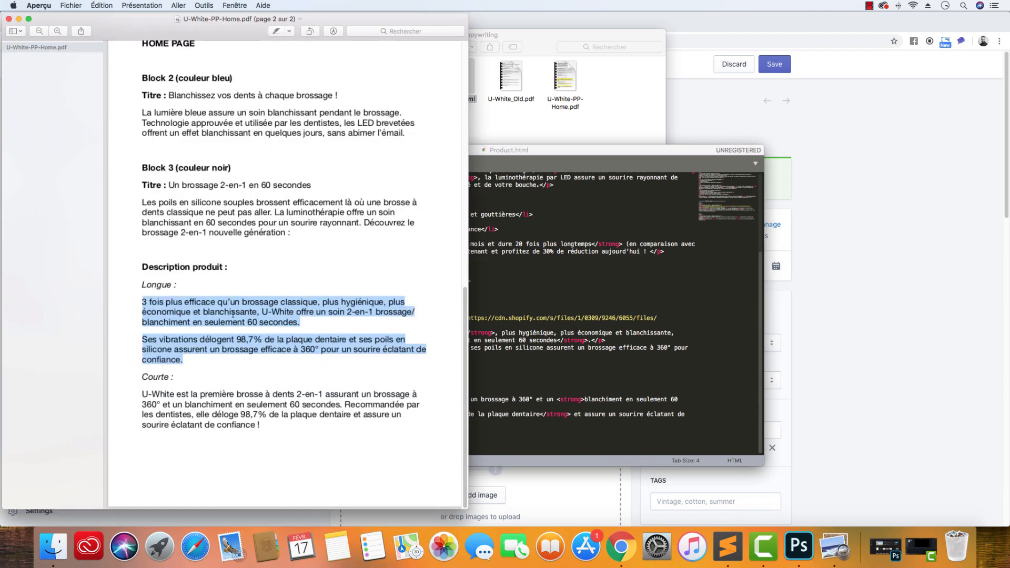
{"action": "left_click", "coordinate": [175, 286]}
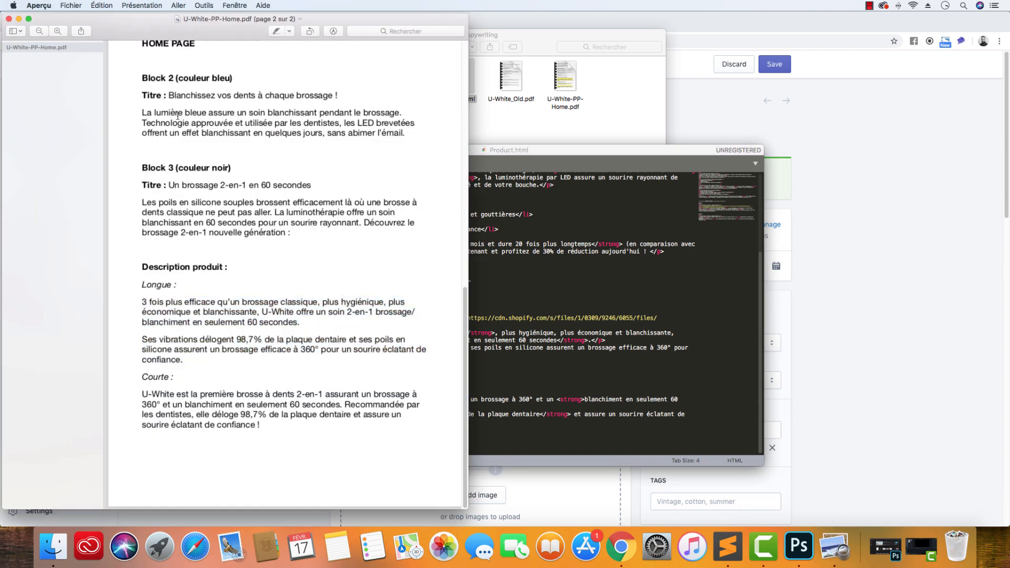
{"action": "left_click", "coordinate": [520, 293]}
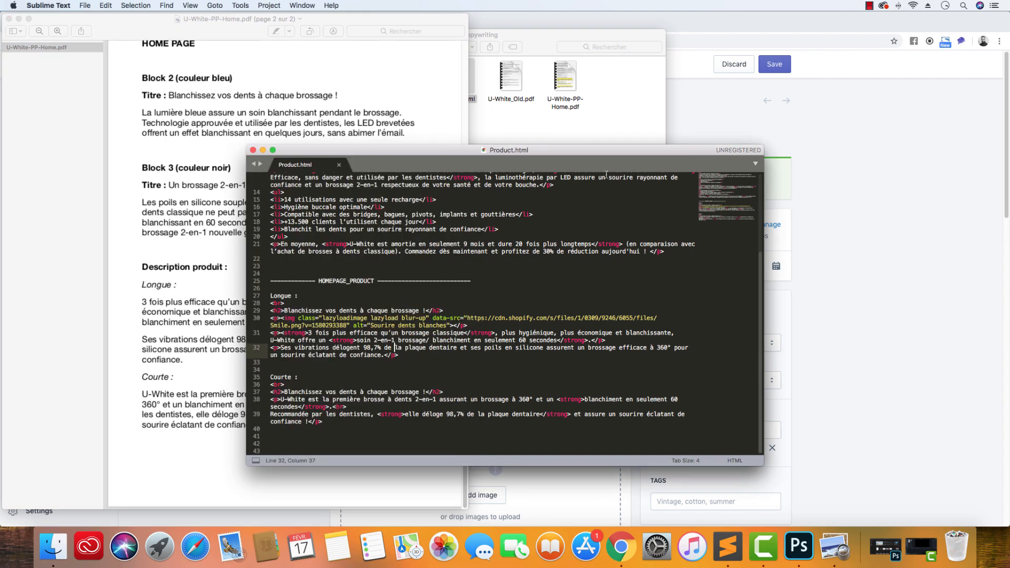
Copy the heading text "Blanchissez vos dents à chaque brossage !" from the "Longue" section of Product.html
{"action": "left_click_drag", "start_coordinate": [425, 310], "coordinate": [284, 311]}
{"action": "right_click", "coordinate": [286, 312]}
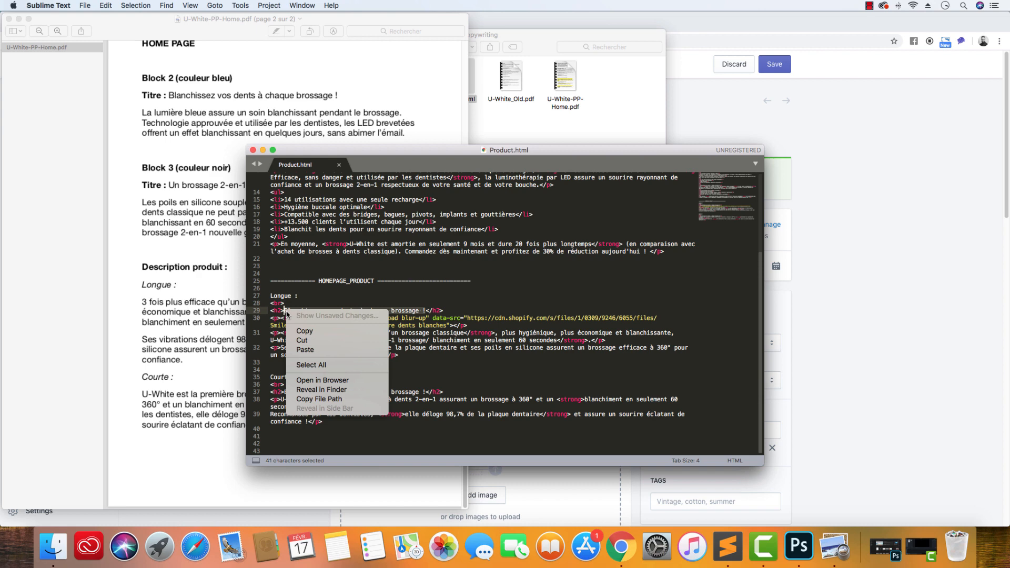
{"action": "left_click", "coordinate": [305, 331]}
Switch to Chrome and examine the heading and description below the product offer on the live uwhite.fr storefront
{"action": "left_click", "coordinate": [33, 161]}
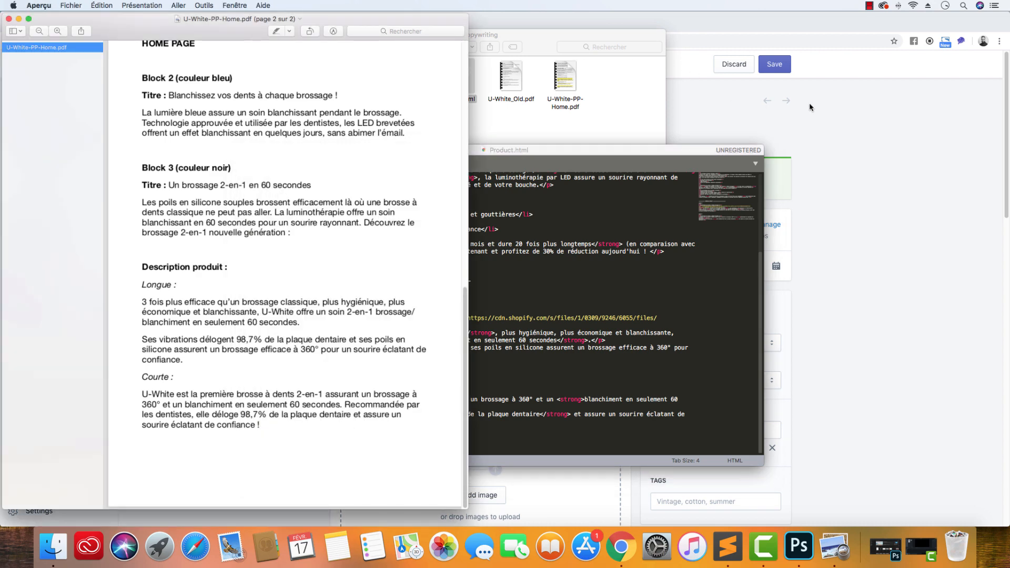
{"action": "left_click", "coordinate": [842, 111]}
{"action": "left_click", "coordinate": [209, 21]}
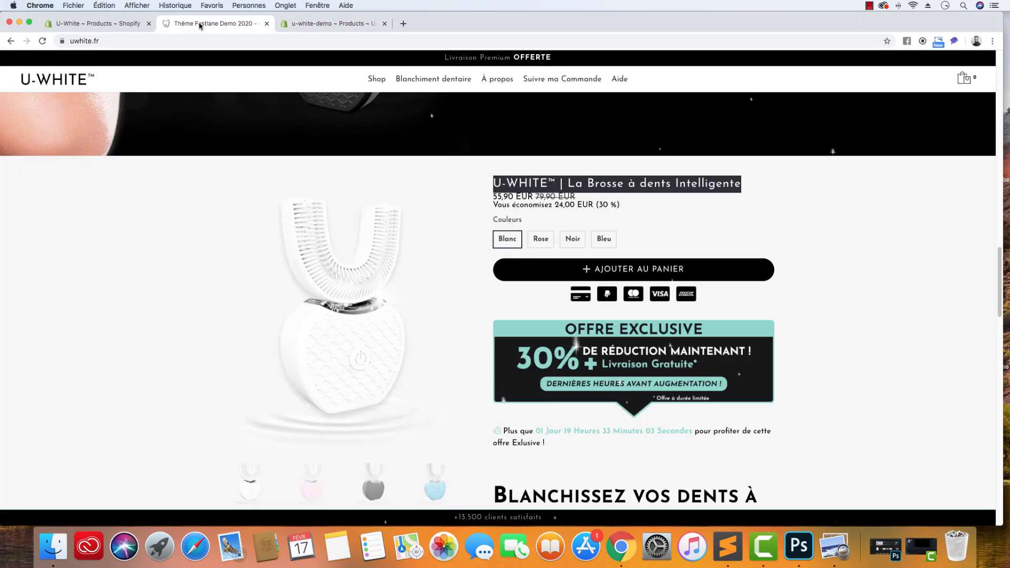
{"action": "scroll", "coordinate": [393, 244], "scroll_direction": "down", "scroll_amount": 1}
{"action": "scroll", "coordinate": [393, 244], "scroll_direction": "down", "scroll_amount": 3}
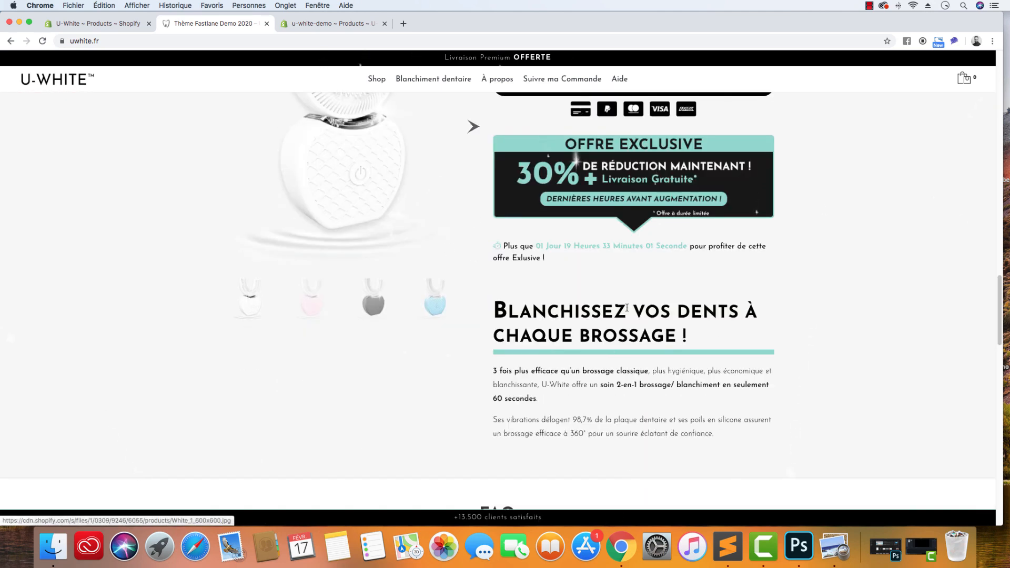
Return to the product's Shopify admin page, then bring up the untitled Sublime Text document with the tagged paragraphs
{"action": "left_click", "coordinate": [337, 23]}
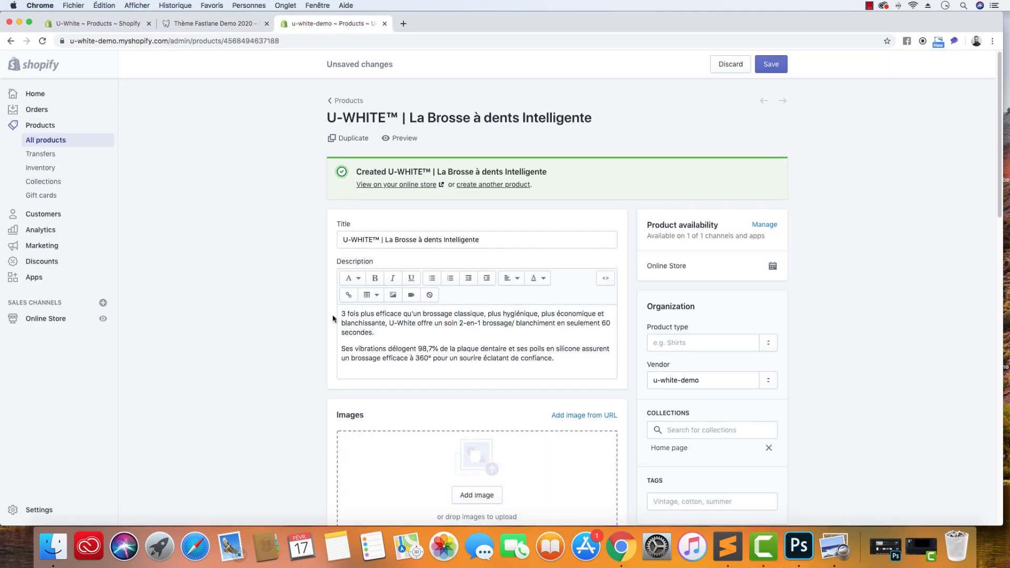
{"action": "right_click", "coordinate": [731, 550]}
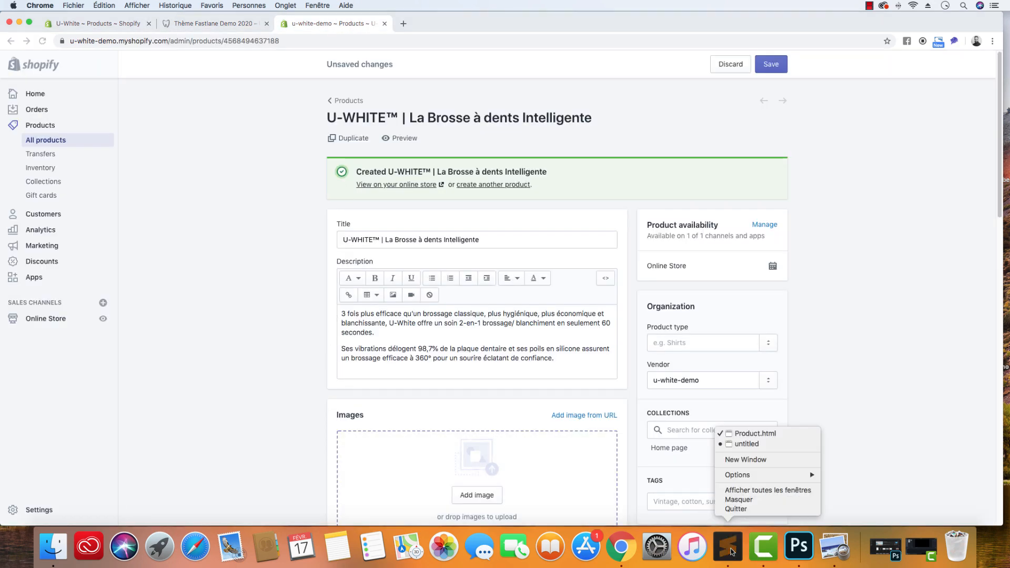
{"action": "left_click", "coordinate": [746, 443]}
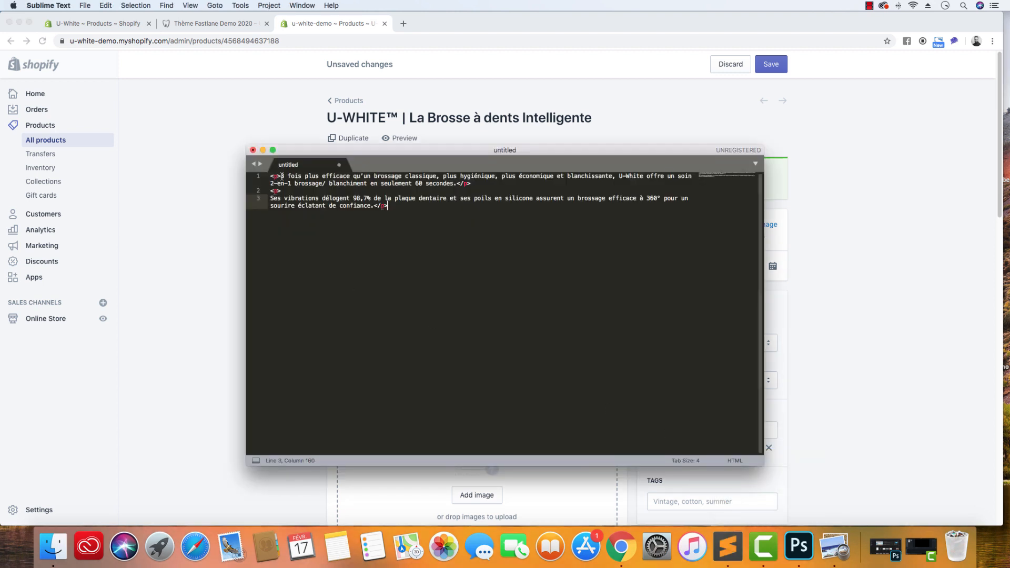
Undo the paragraph tagging in the untitled document and replace its text with the heading "Blanchissez vos dents à chaque brossage !" followed by a new line
{"action": "left_click_drag", "start_coordinate": [282, 176], "coordinate": [269, 176]}
{"action": "key", "text": "super+z"}
{"action": "key", "text": "super+z"}
{"action": "key", "text": "super+z"}
{"action": "key", "text": "super+z"}
{"action": "key", "text": "super+z"}
{"action": "key", "text": "super+z"}
{"action": "key", "text": "super+z"}
{"action": "key", "text": "super+z"}
{"action": "key", "text": "super+z"}
{"action": "key", "text": "super+z"}
{"action": "key", "text": "super+z"}
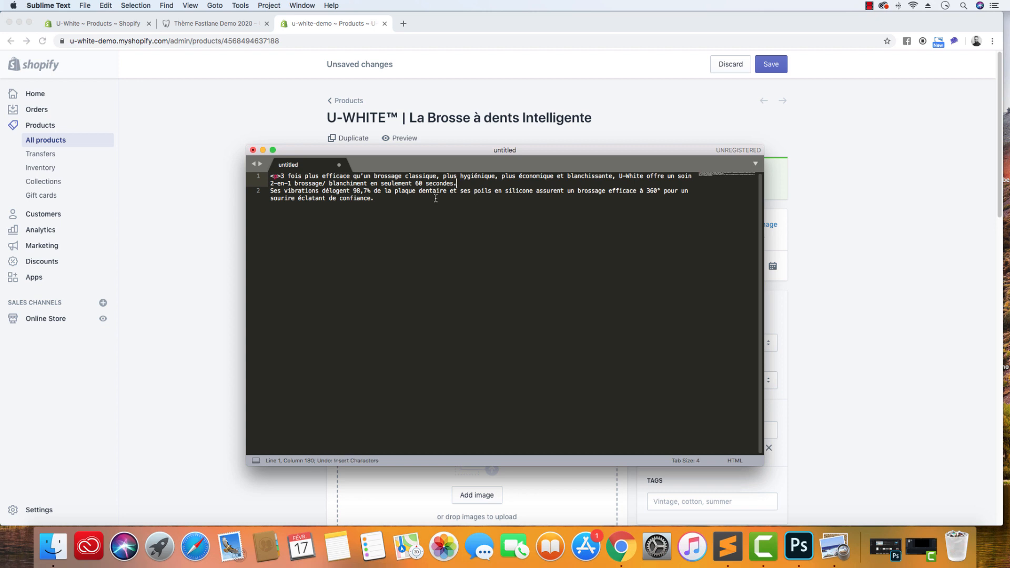
{"action": "key", "text": "super+v"}
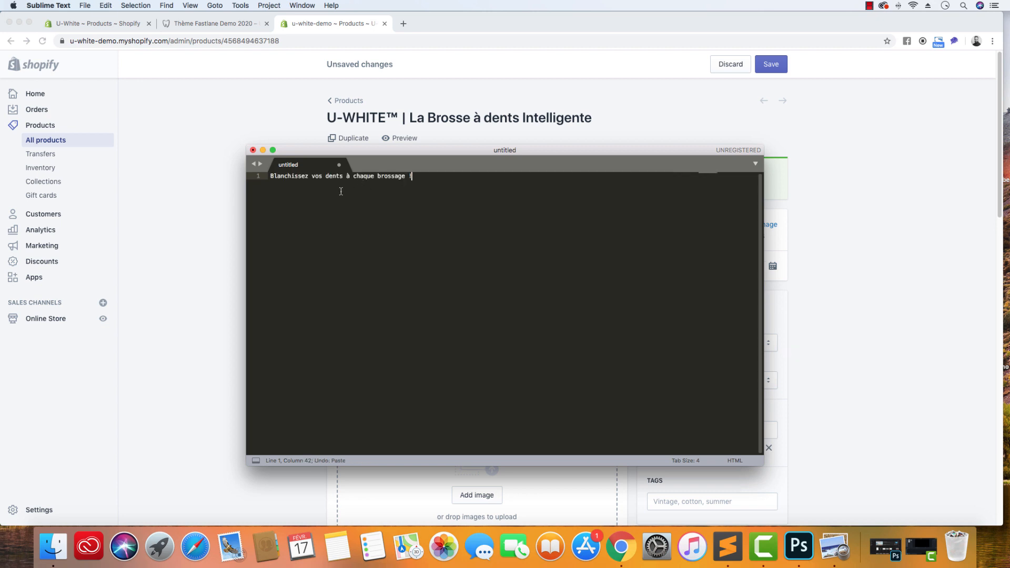
{"action": "key", "text": "Return"}
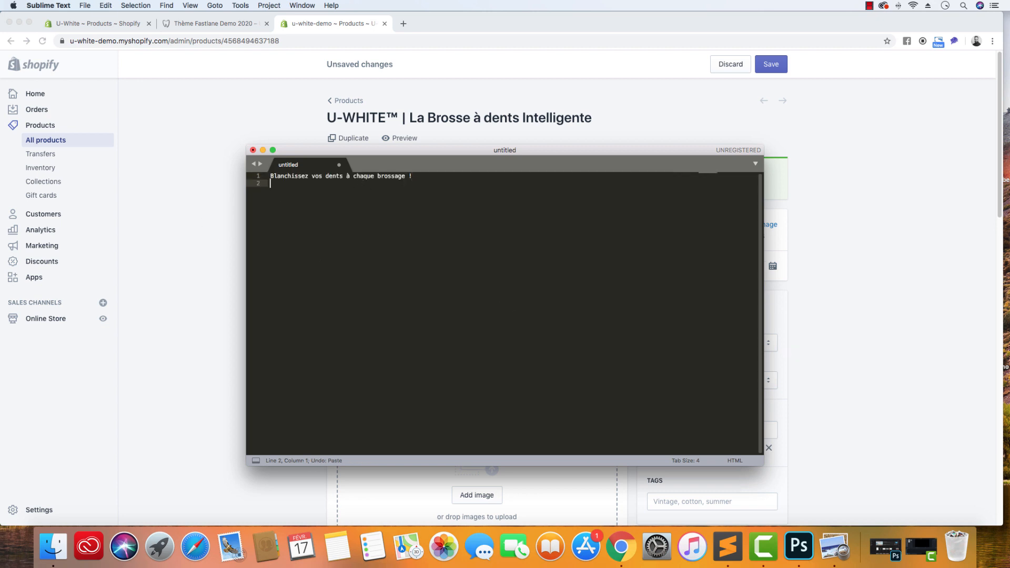
Copy the two "Longue" description paragraphs from U-White-PP-Home.pdf and paste them under the heading in the untitled document
{"action": "right_click", "coordinate": [735, 548]}
{"action": "left_click", "coordinate": [838, 547]}
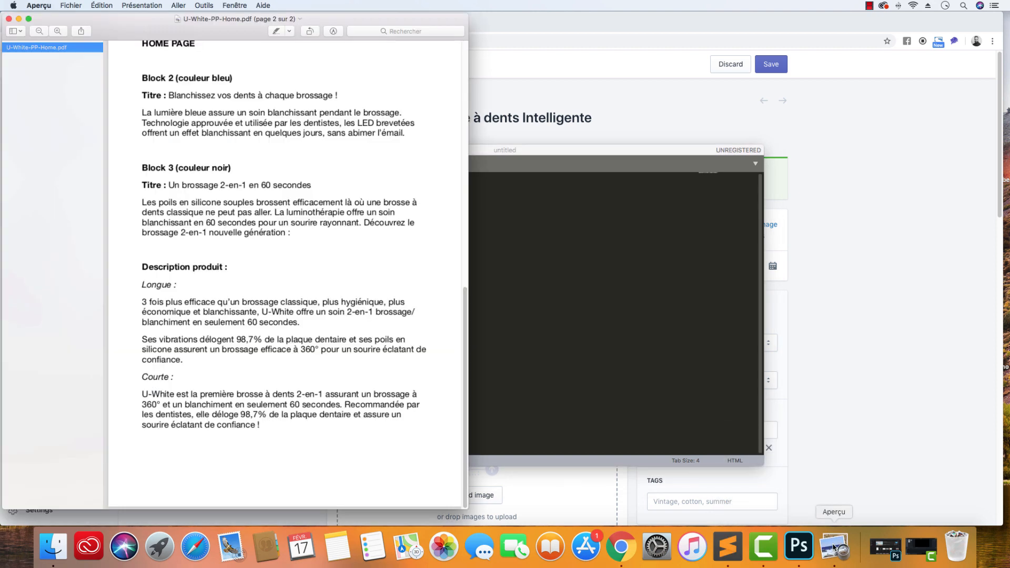
{"action": "left_click_drag", "start_coordinate": [227, 359], "coordinate": [128, 299]}
{"action": "key", "text": "super+c"}
{"action": "left_click", "coordinate": [507, 291]}
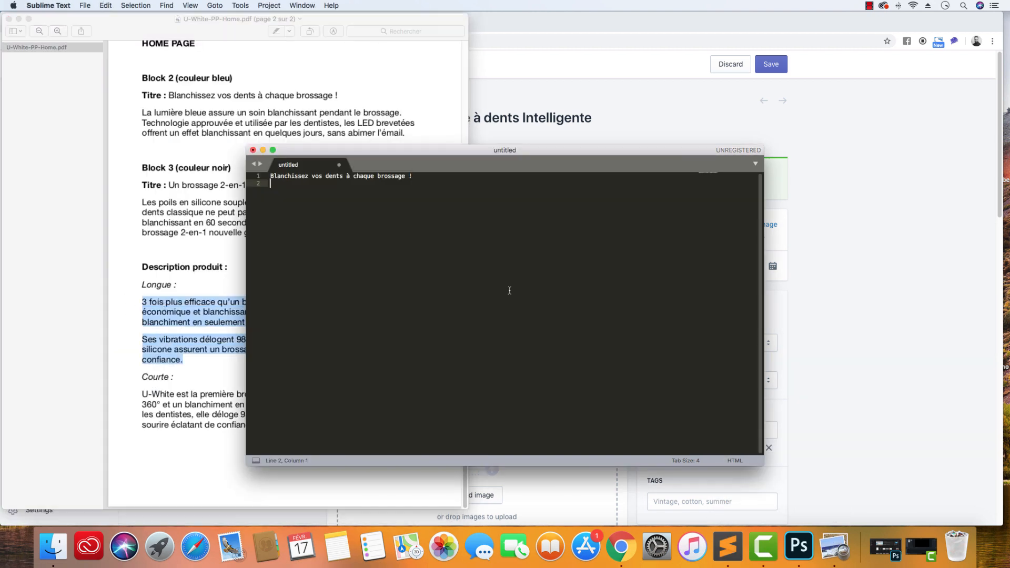
{"action": "key", "text": "super+v"}
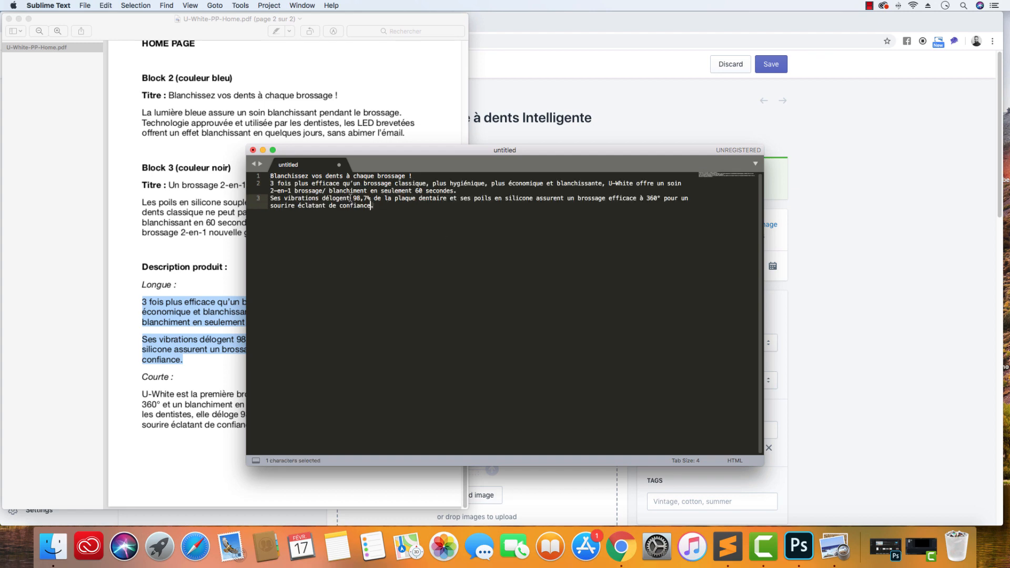
Copy all the text of the untitled document and switch to Chrome
{"action": "key", "text": "super+a"}
{"action": "right_click", "coordinate": [293, 186]}
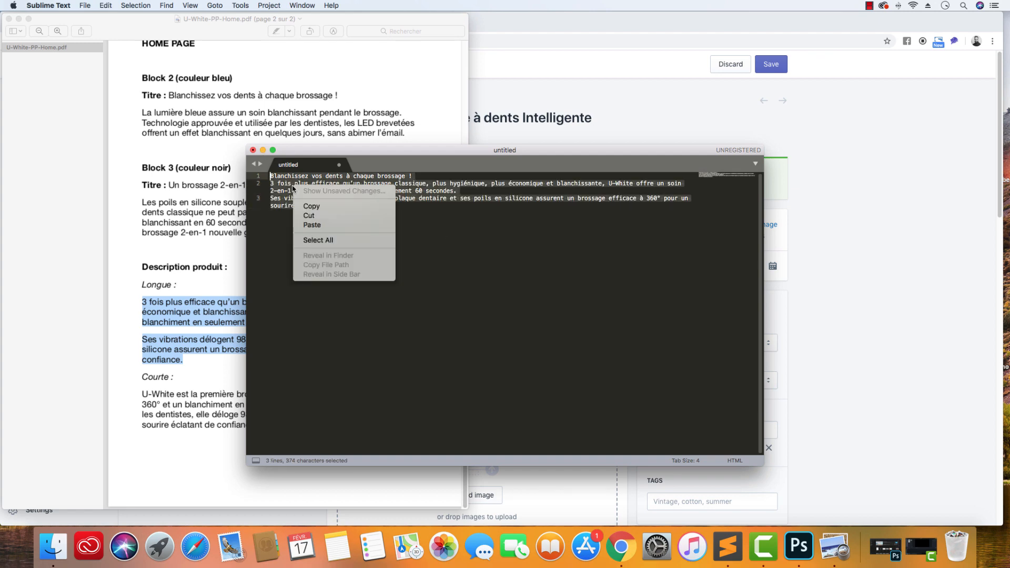
{"action": "left_click", "coordinate": [311, 206]}
{"action": "key", "text": "super+Tab"}
Clear the product's existing description and paste in the copied heading and two paragraphs as rich text
{"action": "left_click", "coordinate": [402, 346]}
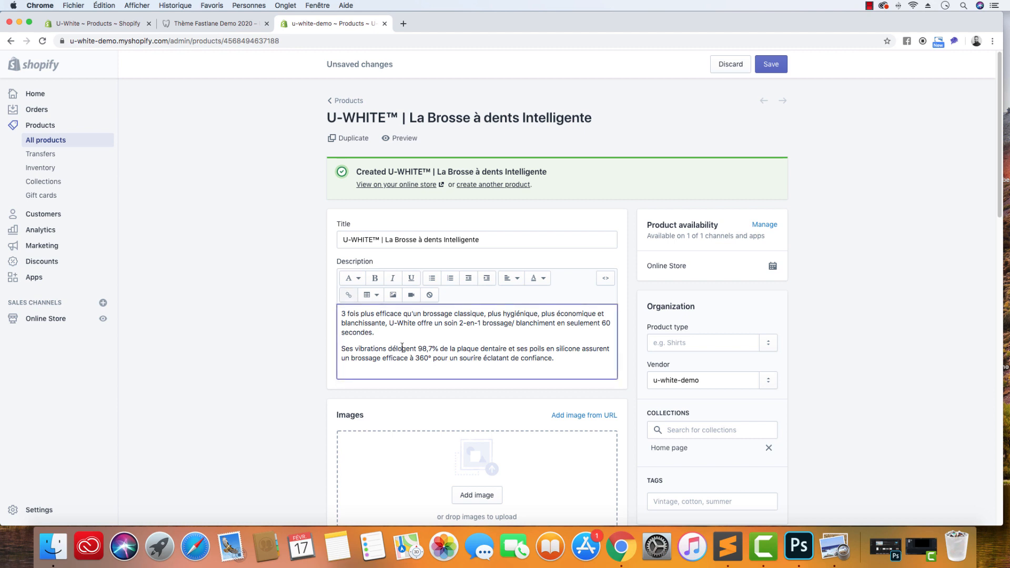
{"action": "key", "text": "super+a"}
{"action": "key", "text": "BackSpace"}
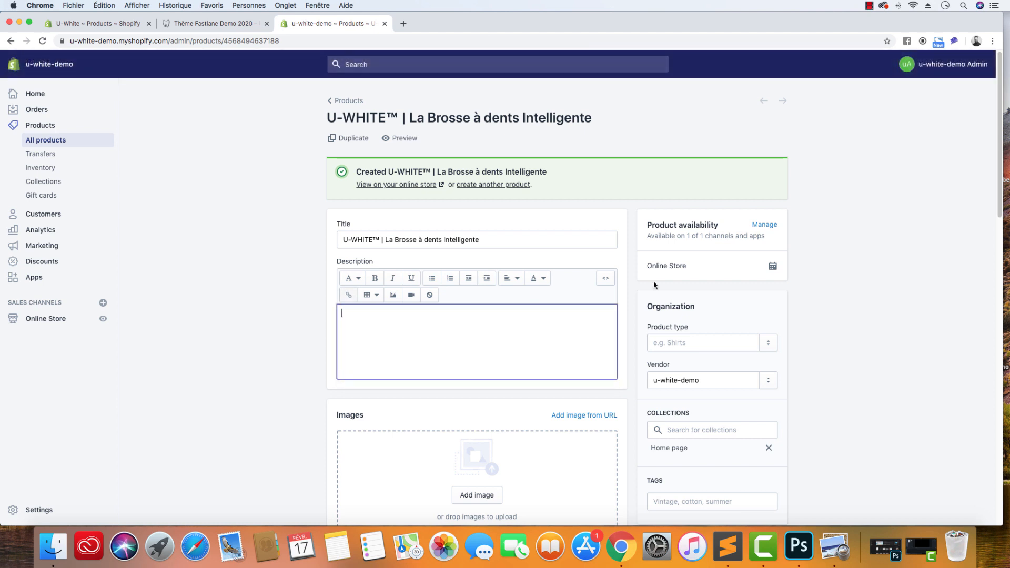
{"action": "left_click", "coordinate": [605, 278]}
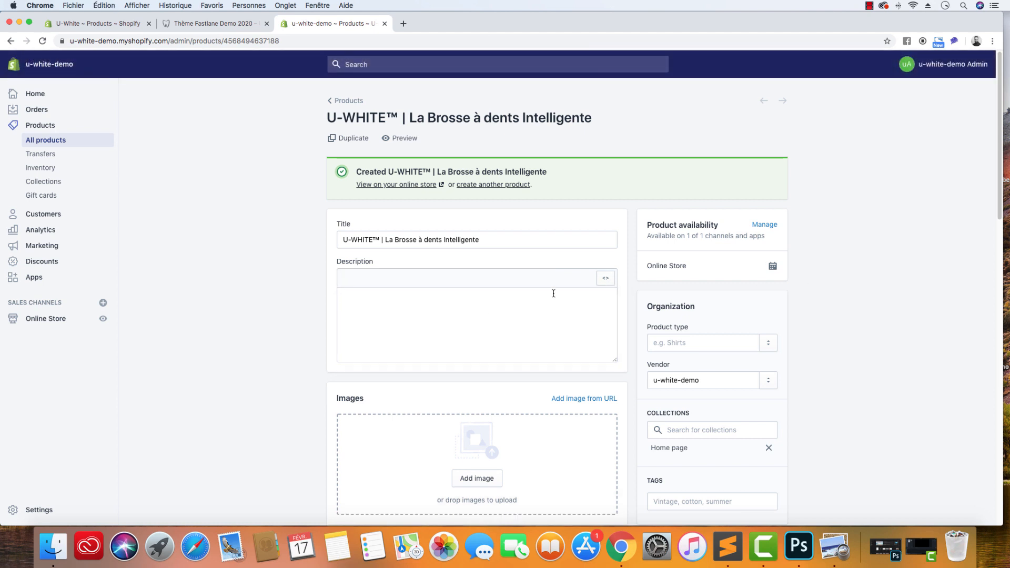
{"action": "left_click", "coordinate": [606, 278]}
{"action": "left_click", "coordinate": [525, 307]}
{"action": "key", "text": "super+v"}
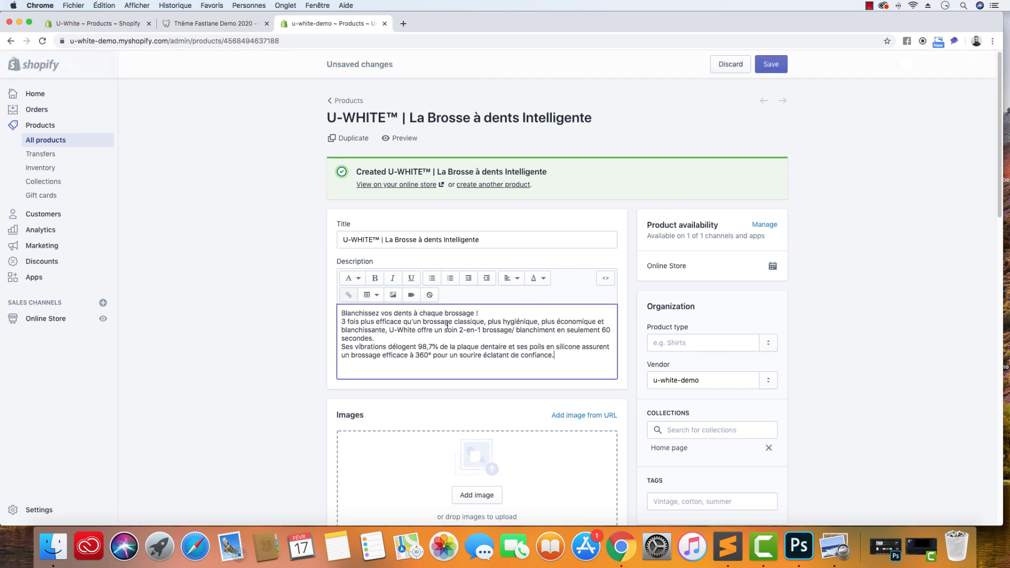
Format the description's first line as Heading 2 and the two text blocks below it as Paragraph
{"action": "left_click_drag", "start_coordinate": [485, 313], "coordinate": [340, 313]}
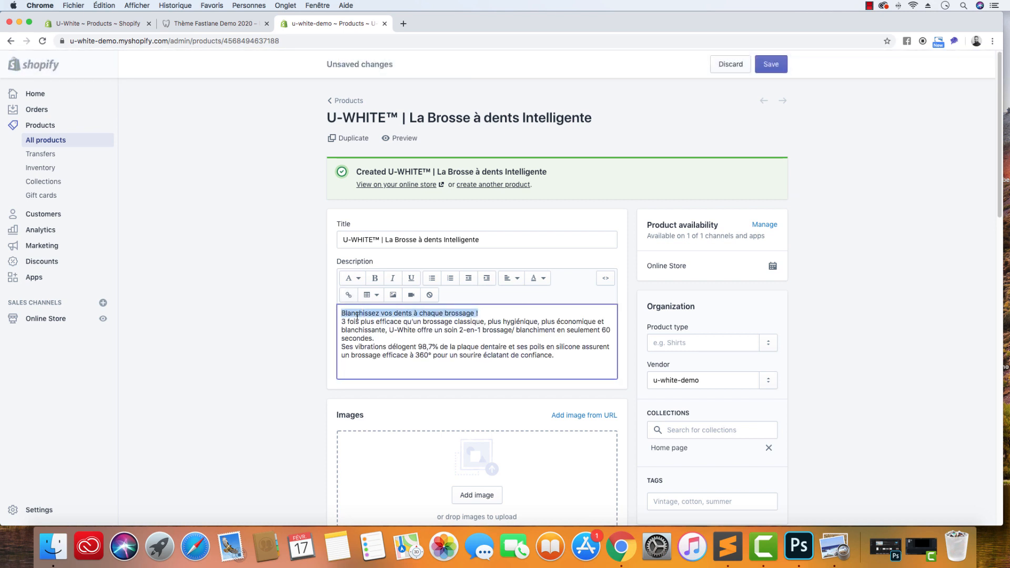
{"action": "left_click", "coordinate": [361, 283]}
{"action": "left_click", "coordinate": [354, 341]}
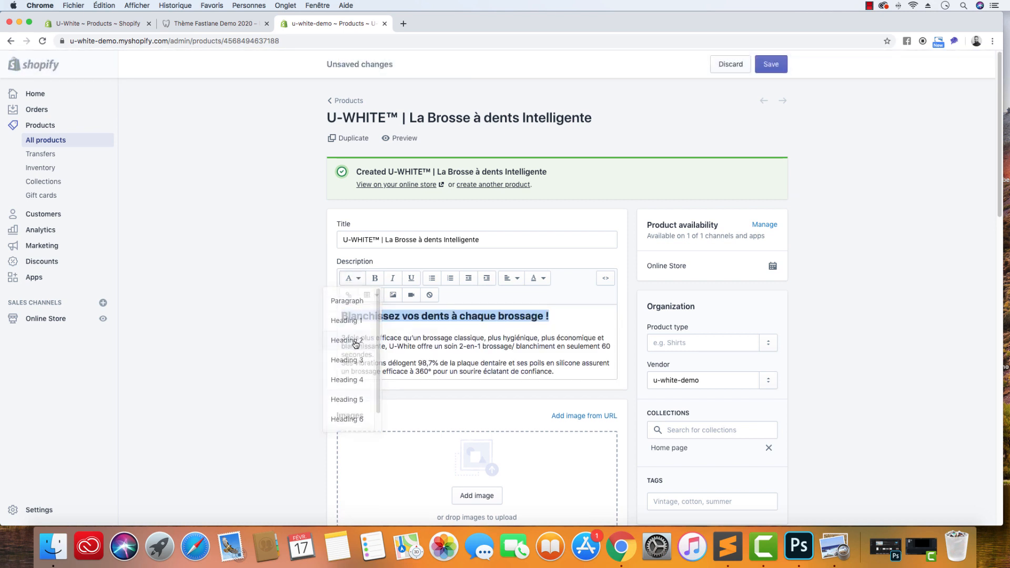
{"action": "left_click_drag", "start_coordinate": [587, 372], "coordinate": [335, 331]}
{"action": "left_click", "coordinate": [360, 284]}
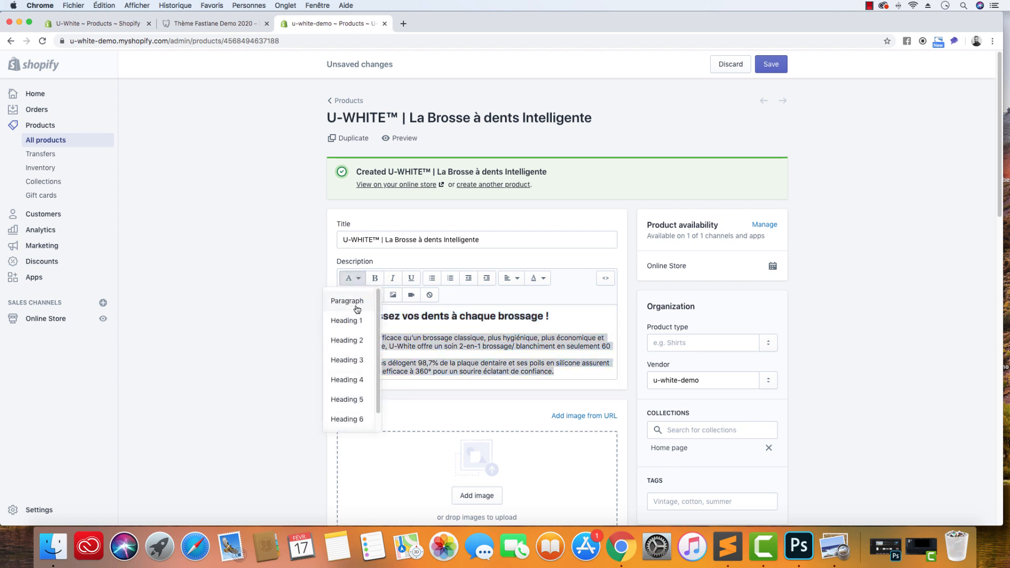
{"action": "left_click", "coordinate": [362, 299]}
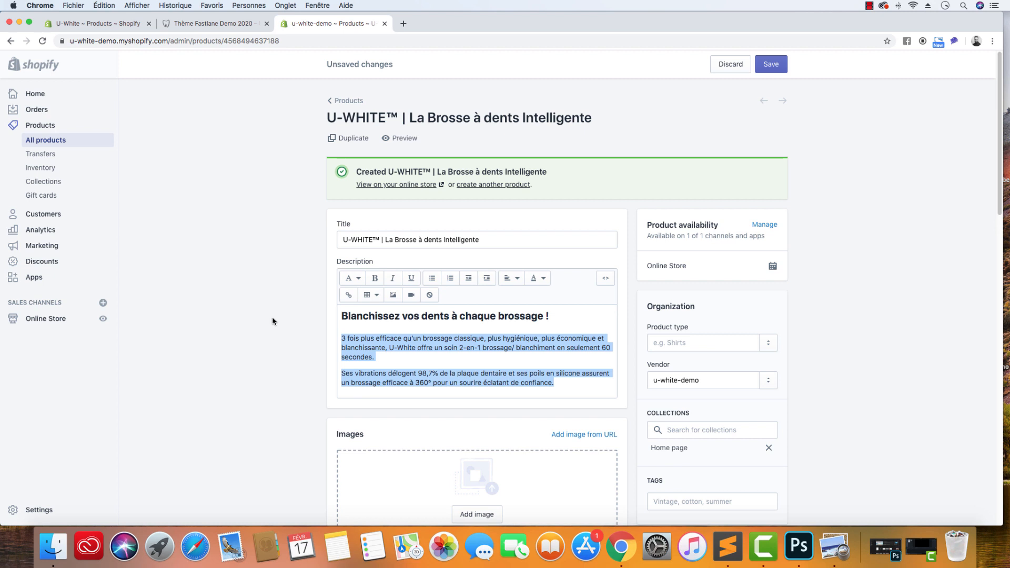
Check the description on the live uwhite.fr storefront, then save the product in the Shopify admin
{"action": "left_click", "coordinate": [208, 22]}
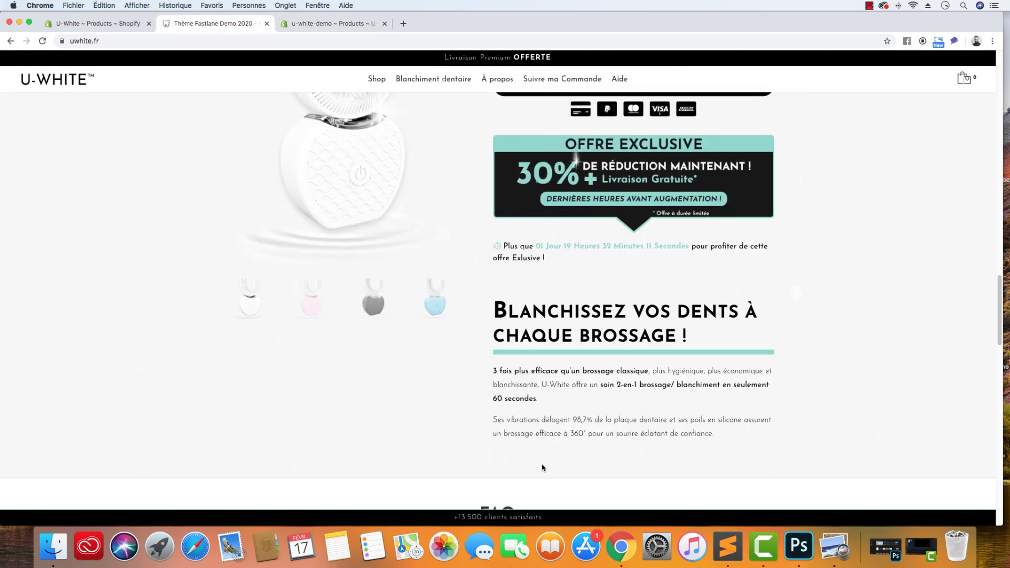
{"action": "left_click", "coordinate": [327, 26]}
{"action": "left_click", "coordinate": [772, 67]}
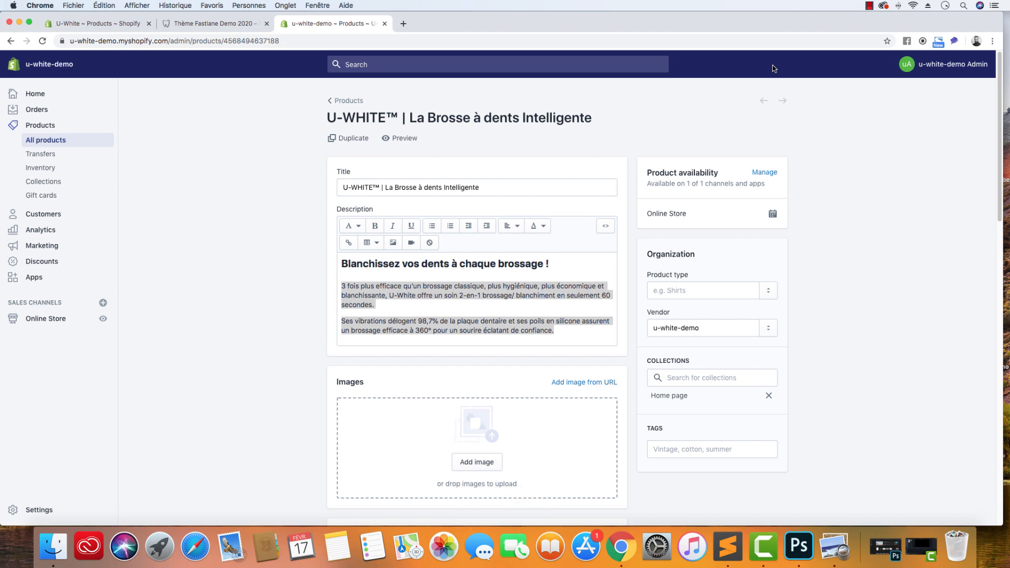
Compare the styled heading and text on the live uwhite.fr storefront with the description in the Shopify admin
{"action": "left_click", "coordinate": [200, 23]}
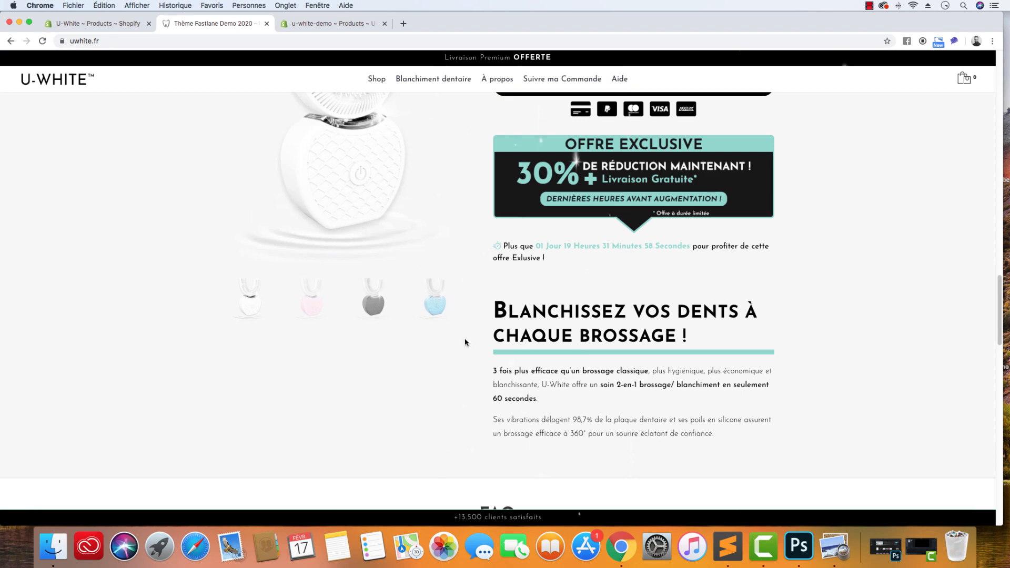
{"action": "left_click", "coordinate": [345, 24]}
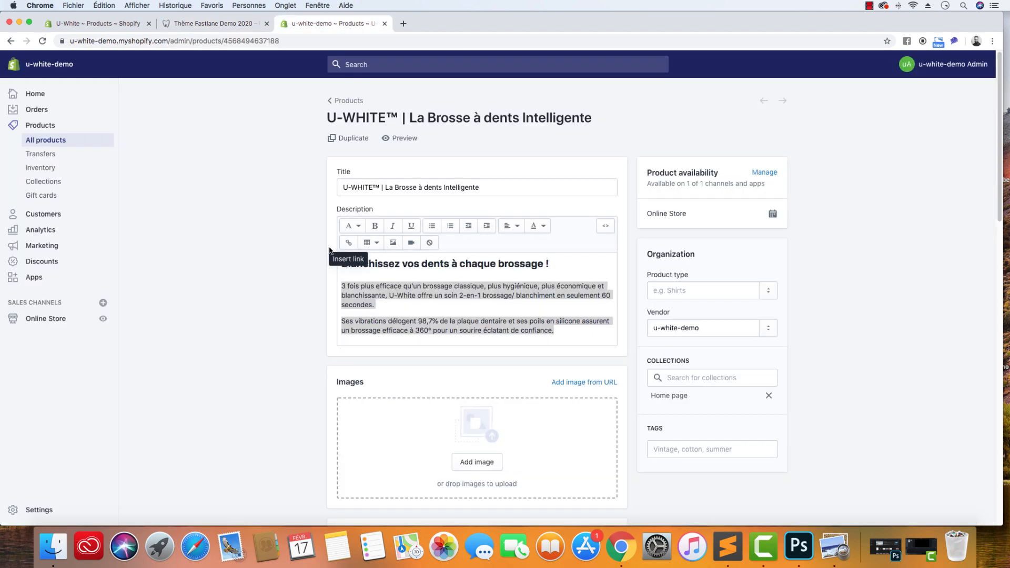
{"action": "left_click", "coordinate": [201, 24]}
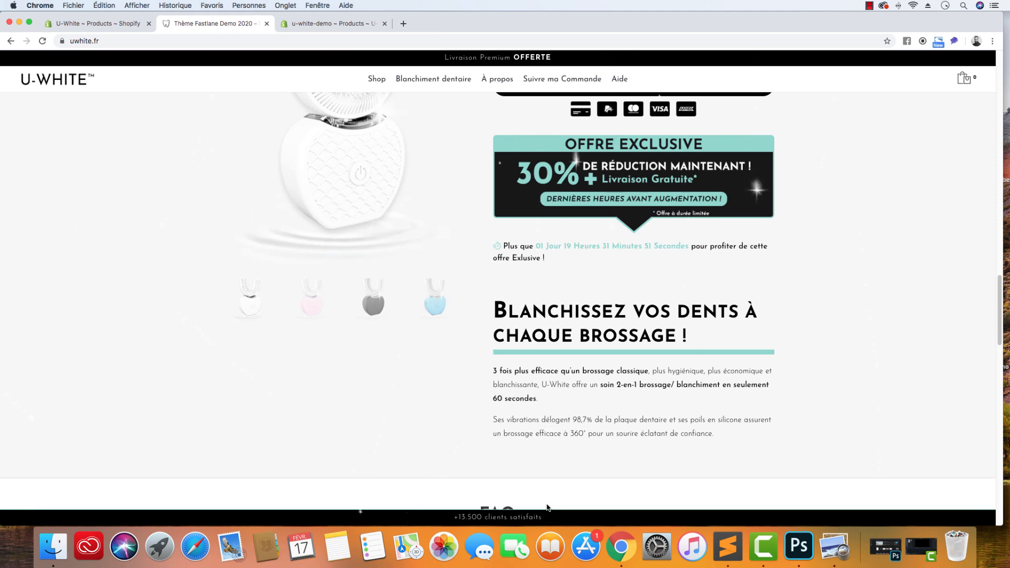
Open umineo-store.myshopify.com in a new tab, examine the heading styling on its PAD ABDOS product page, and return to the uwhite.fr storefront
{"action": "left_click", "coordinate": [404, 24]}
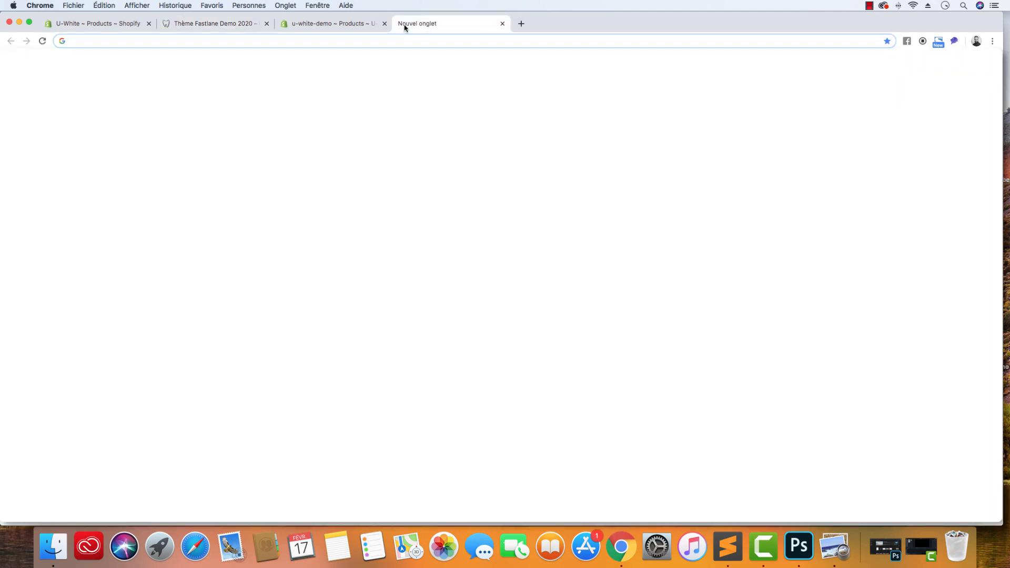
{"action": "type", "text": "um"}
{"action": "key", "text": "Return"}
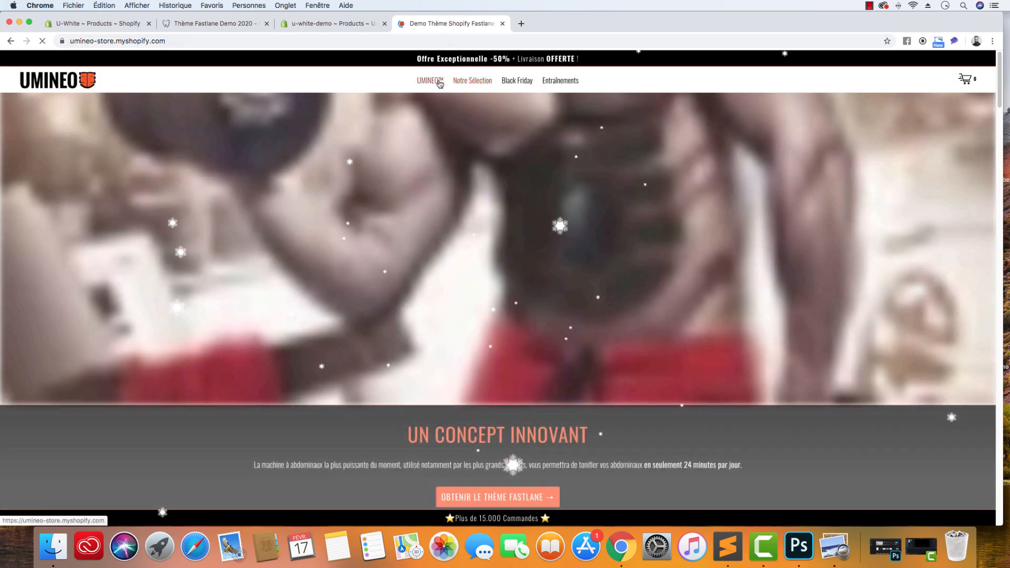
{"action": "left_click", "coordinate": [464, 82]}
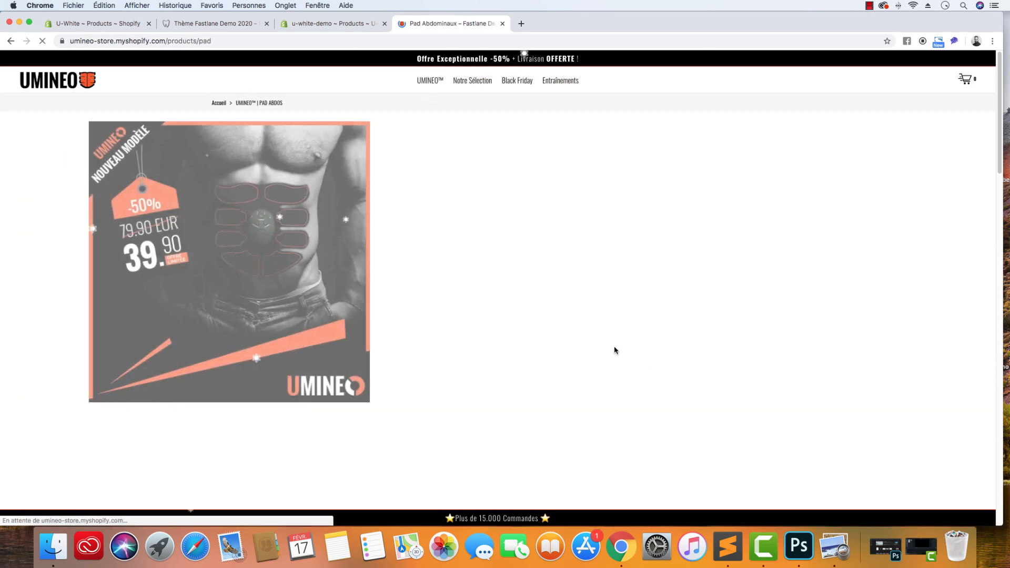
{"action": "scroll", "coordinate": [503, 288], "scroll_direction": "down", "scroll_amount": 5}
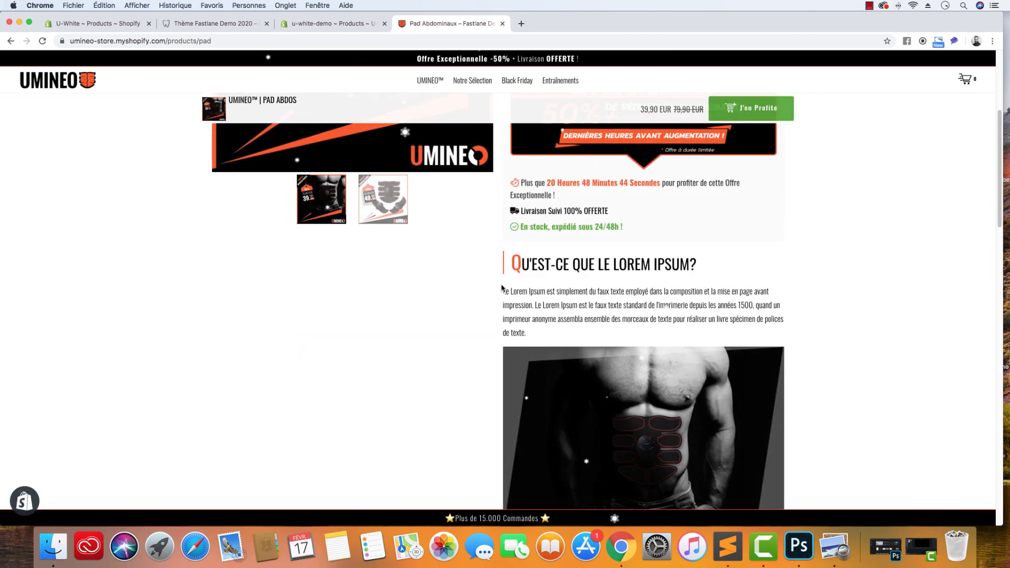
{"action": "scroll", "coordinate": [503, 288], "scroll_direction": "up", "scroll_amount": 2}
{"action": "scroll", "coordinate": [503, 289], "scroll_direction": "up", "scroll_amount": 3}
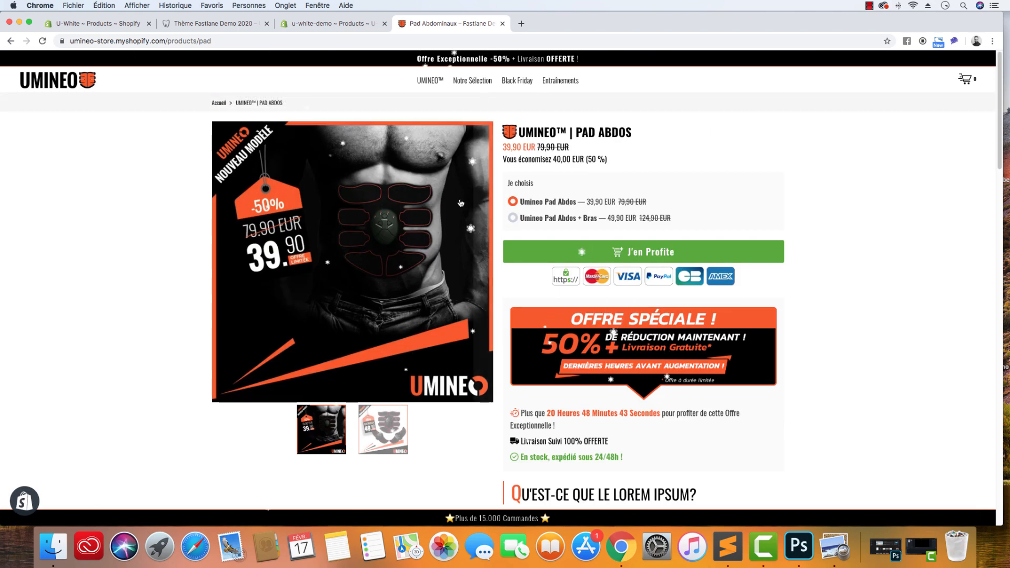
{"action": "left_click", "coordinate": [503, 23]}
{"action": "left_click", "coordinate": [204, 27]}
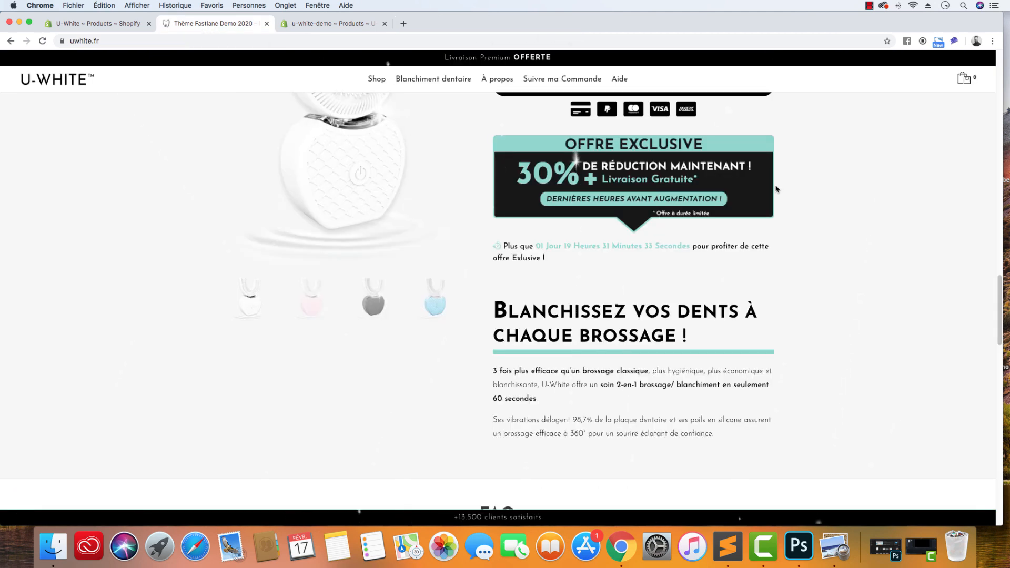
Try to open CustomGlobal_U-White.css from the U-White folder in Sublime Text, and minimise the untitled document
{"action": "left_click", "coordinate": [53, 548]}
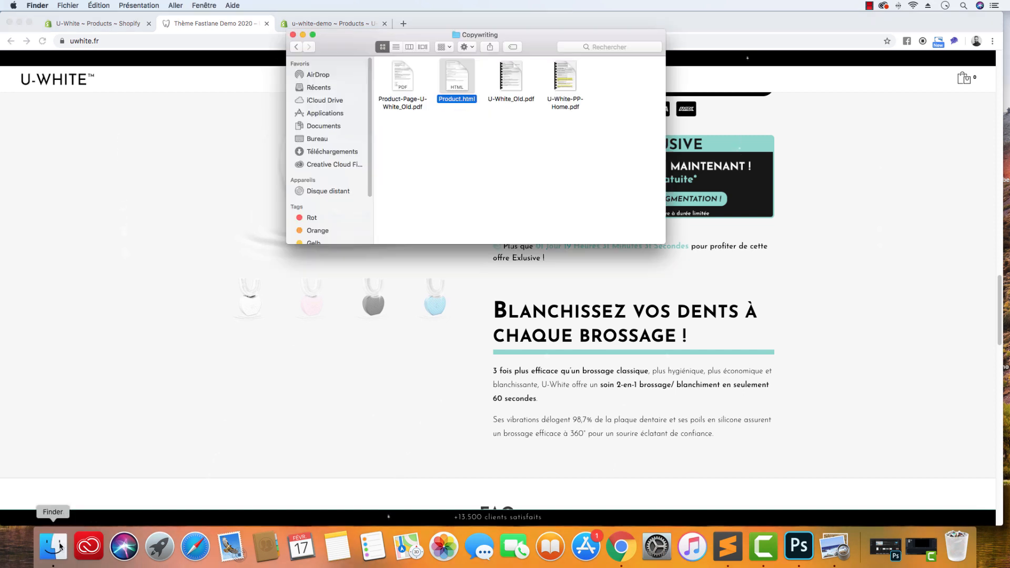
{"action": "left_click", "coordinate": [296, 47]}
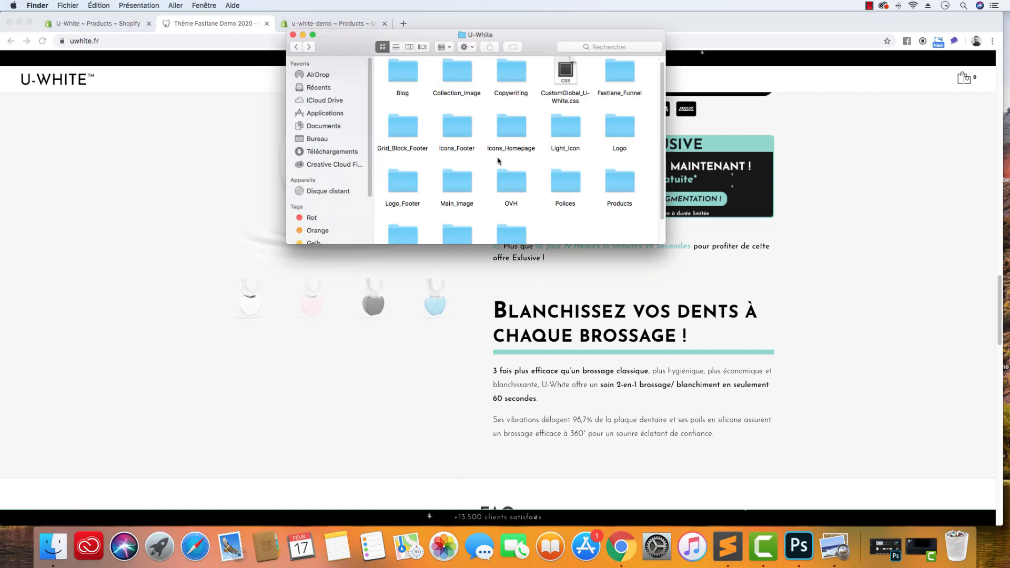
{"action": "right_click", "coordinate": [572, 72]}
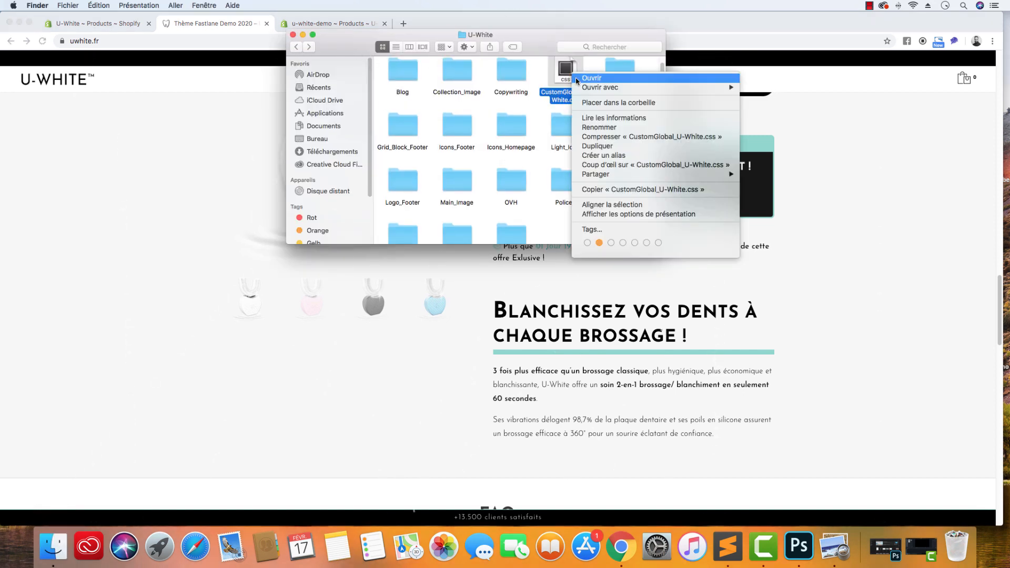
{"action": "mouse_move", "coordinate": [581, 87]}
{"action": "left_click", "coordinate": [794, 87]}
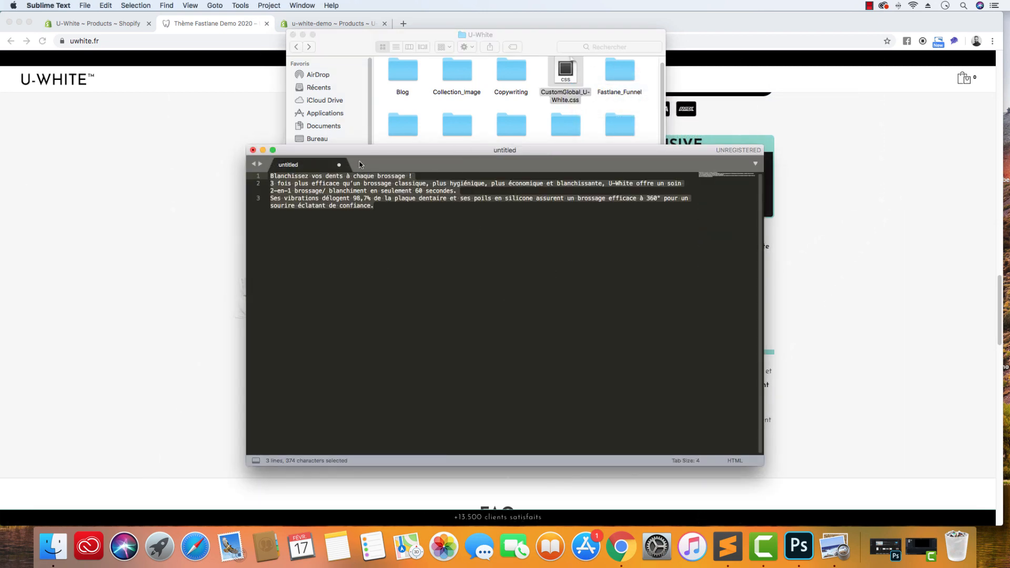
{"action": "left_click", "coordinate": [263, 151]}
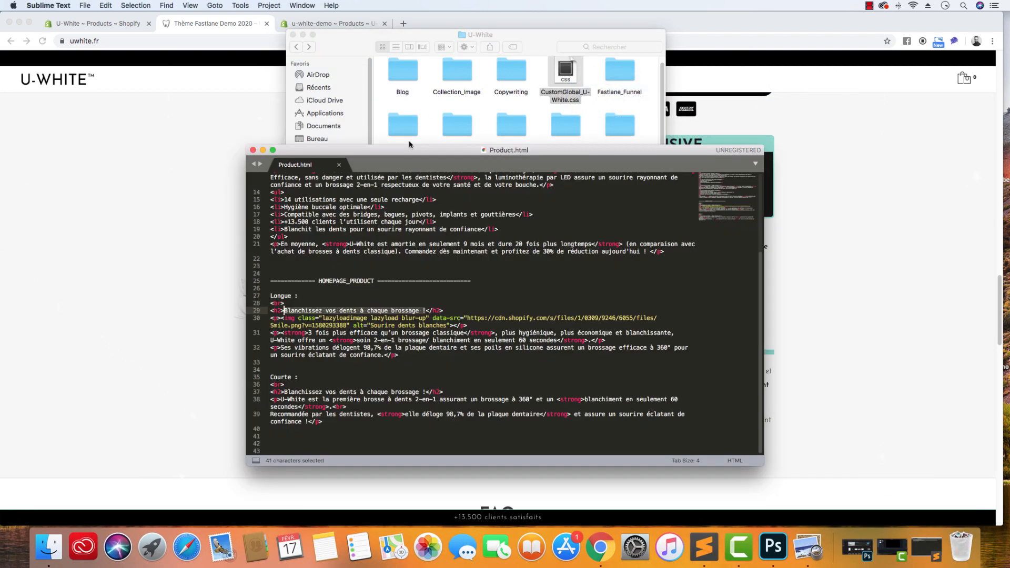
Return to the product's Shopify admin page in Chrome and review the saved description
{"action": "left_click", "coordinate": [855, 110]}
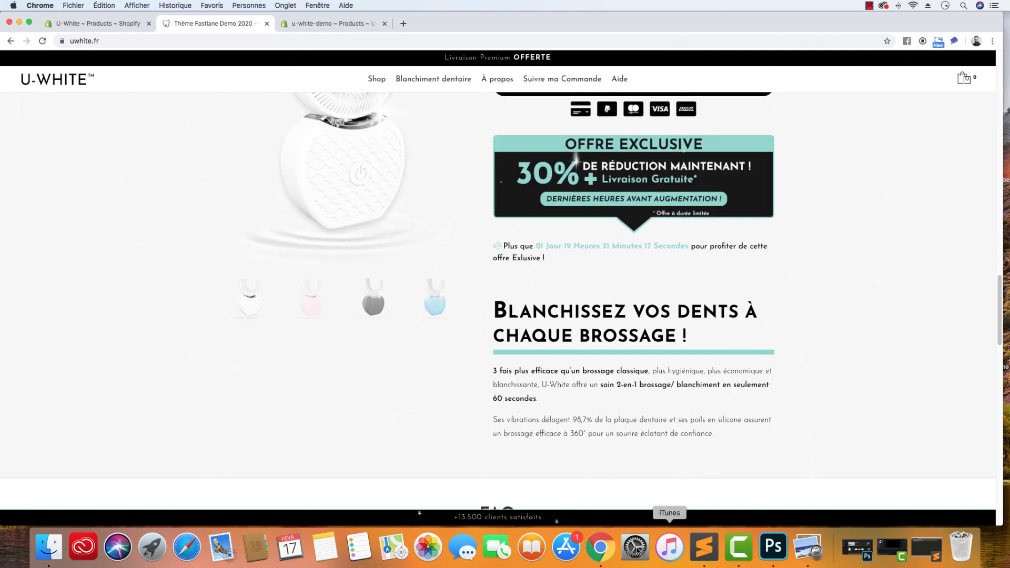
{"action": "left_click", "coordinate": [327, 24]}
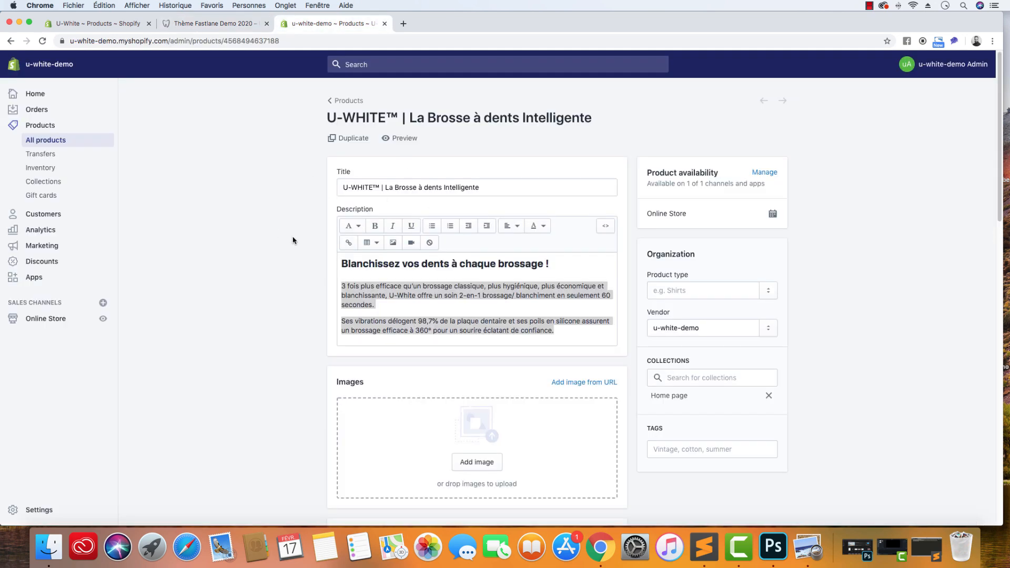
{"action": "left_click", "coordinate": [384, 293]}
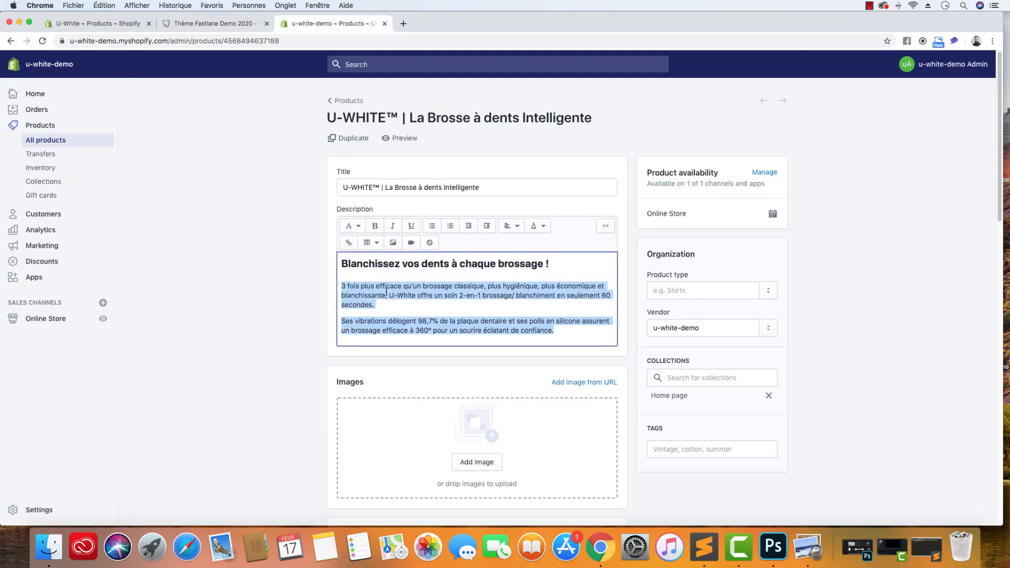
{"action": "left_click", "coordinate": [843, 292]}
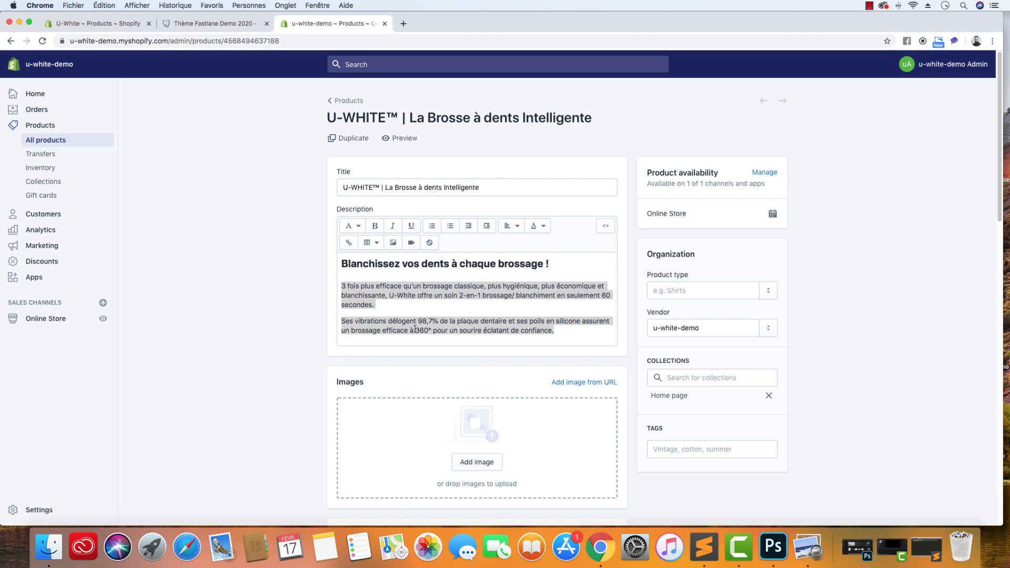
Try to copy the sale price 55,90 from the uwhite.fr storefront into the product's price in the Shopify admin
{"action": "scroll", "coordinate": [294, 394], "scroll_direction": "down", "scroll_amount": 4}
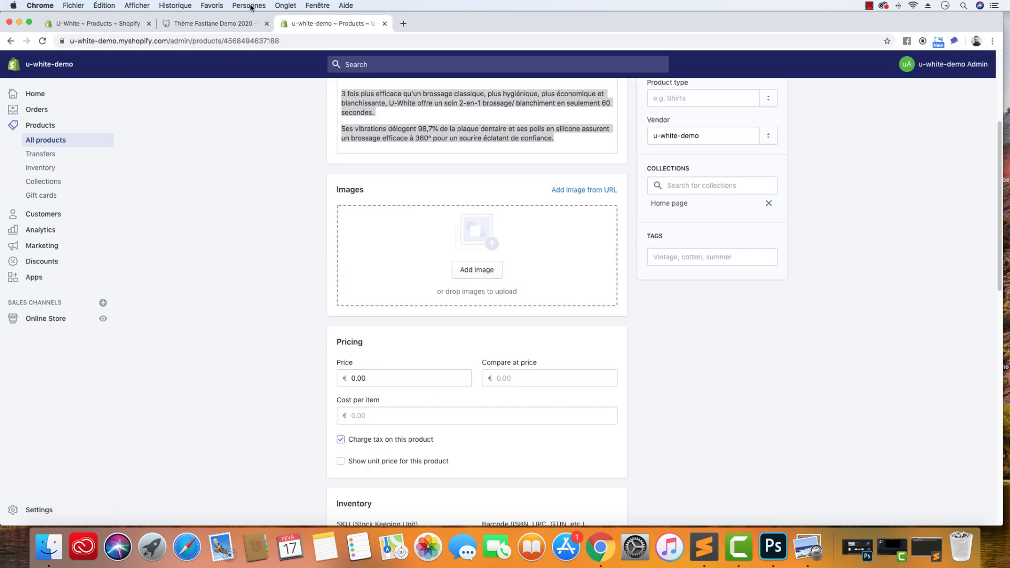
{"action": "left_click", "coordinate": [235, 23]}
{"action": "scroll", "coordinate": [623, 154], "scroll_direction": "down", "scroll_amount": 6}
{"action": "scroll", "coordinate": [629, 196], "scroll_direction": "up", "scroll_amount": 11}
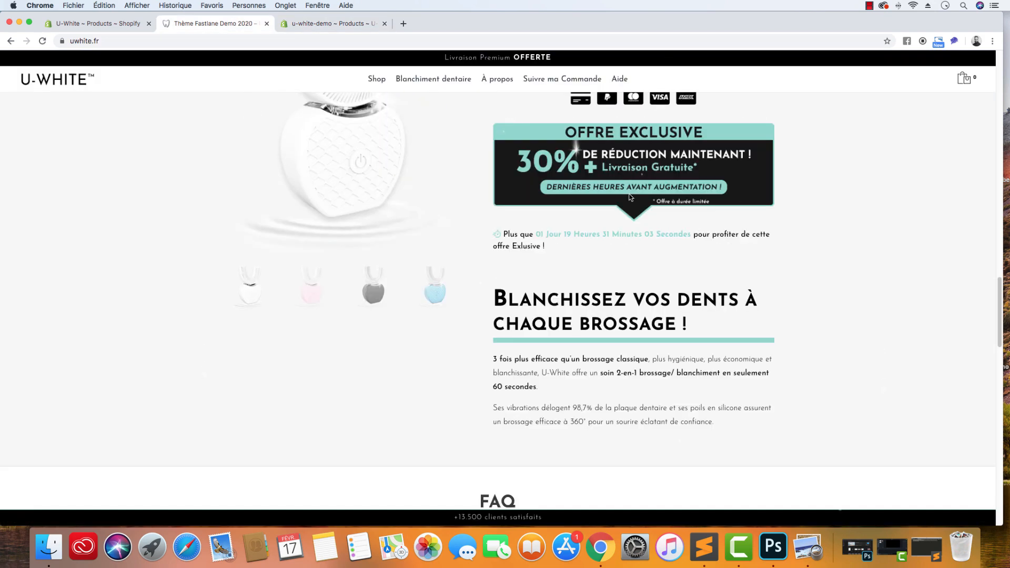
{"action": "double_click", "coordinate": [503, 280]}
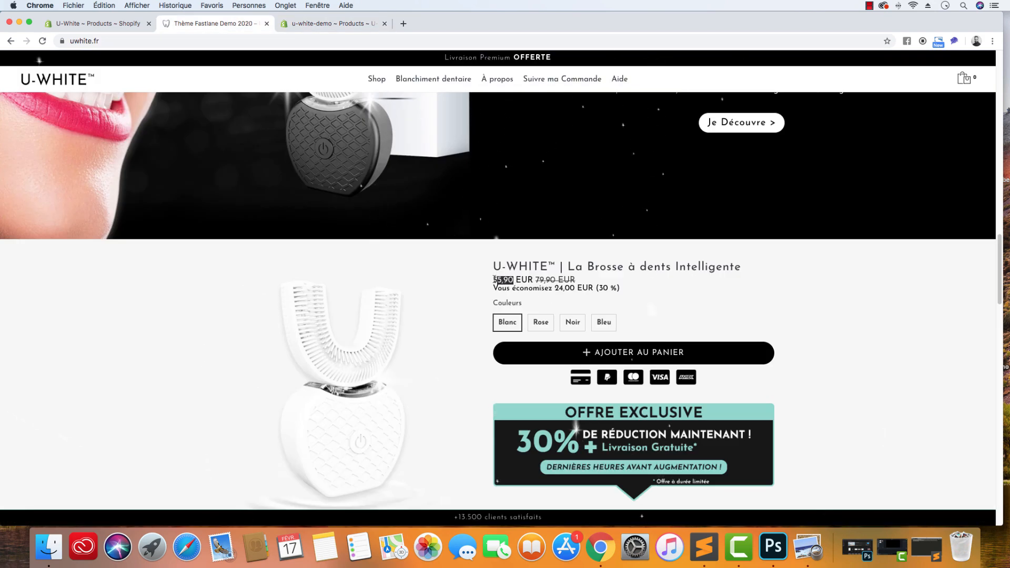
{"action": "right_click", "coordinate": [501, 279]}
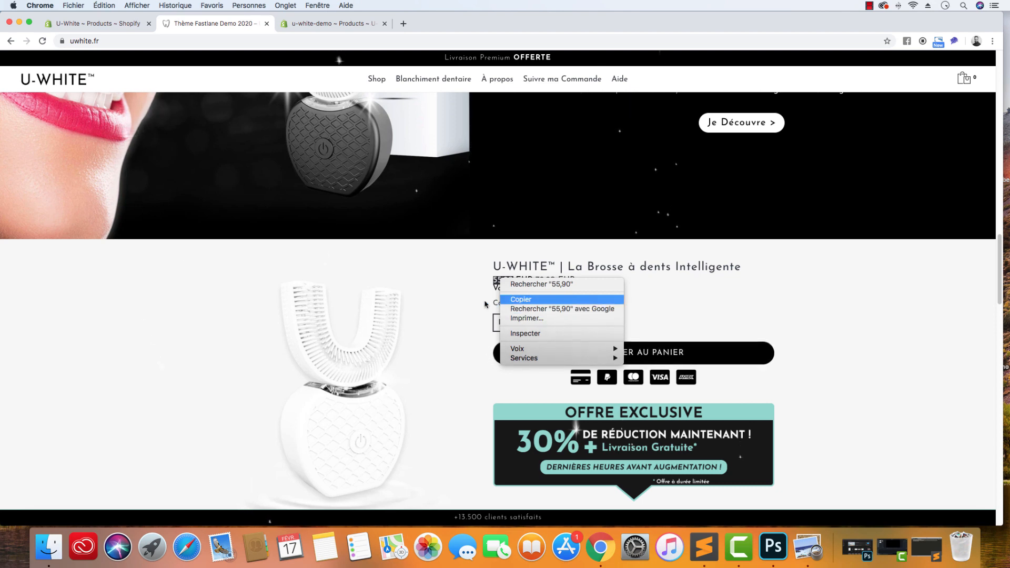
{"action": "left_click", "coordinate": [520, 299]}
{"action": "left_click", "coordinate": [315, 23]}
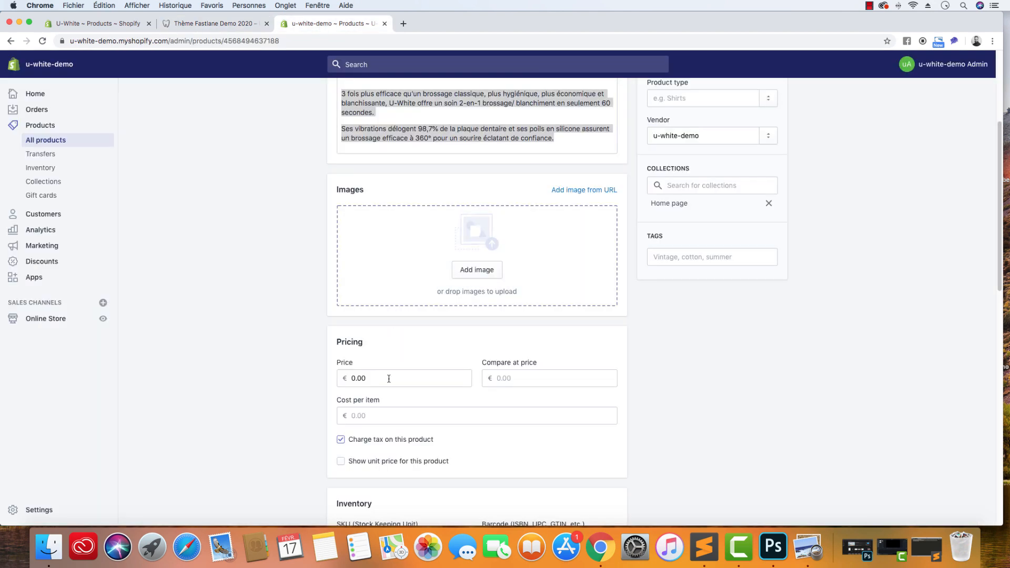
{"action": "left_click", "coordinate": [360, 377]}
{"action": "key", "text": "super+v"}
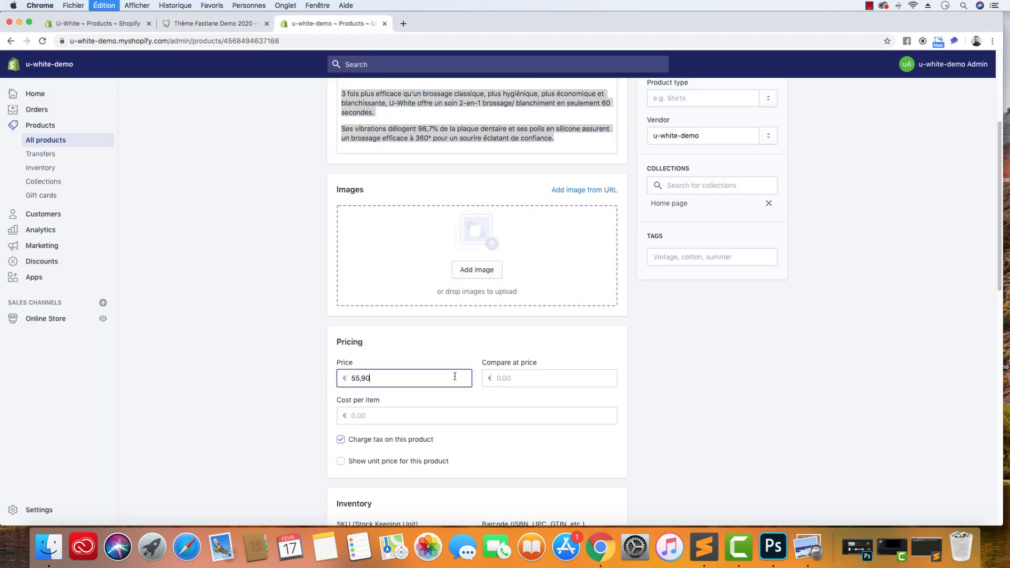
Set the product's compare-at price to 79.90 and its price to 55.90, and save the product
{"action": "left_click", "coordinate": [508, 374]}
{"action": "type", "text": "79"}
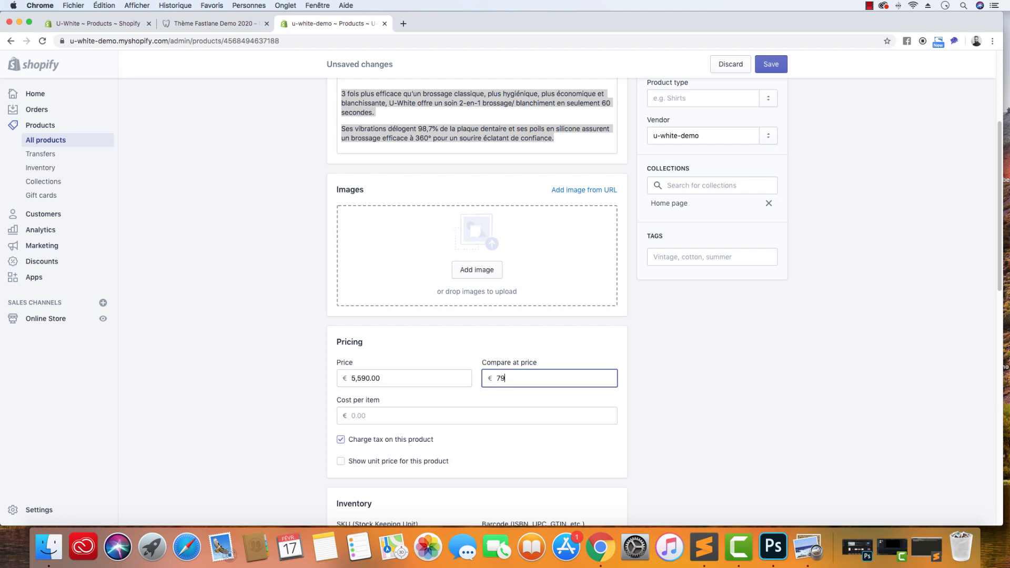
{"action": "type", "text": ".90"}
{"action": "left_click_drag", "start_coordinate": [382, 384], "coordinate": [337, 383]}
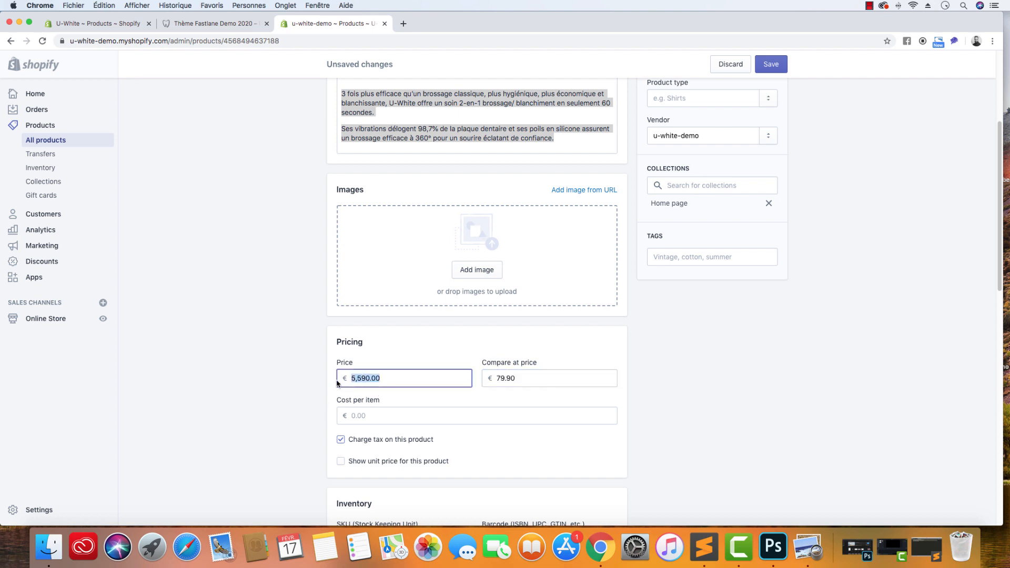
{"action": "type", "text": "55.90"}
{"action": "key", "text": "Return"}
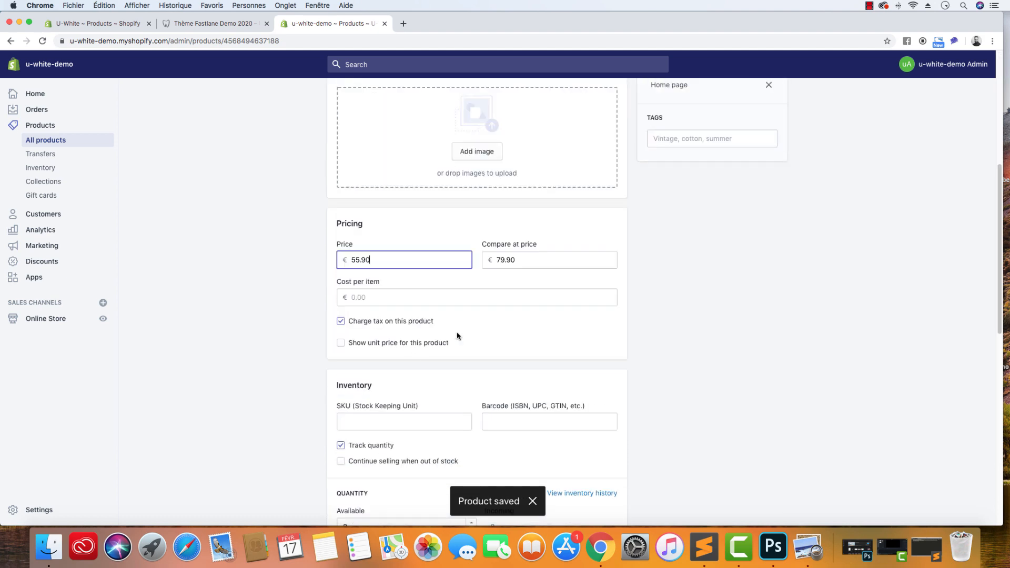
Look over the product's inventory and shipping settings, preview its online store page, and close the preview
{"action": "scroll", "coordinate": [426, 378], "scroll_direction": "down", "scroll_amount": 5}
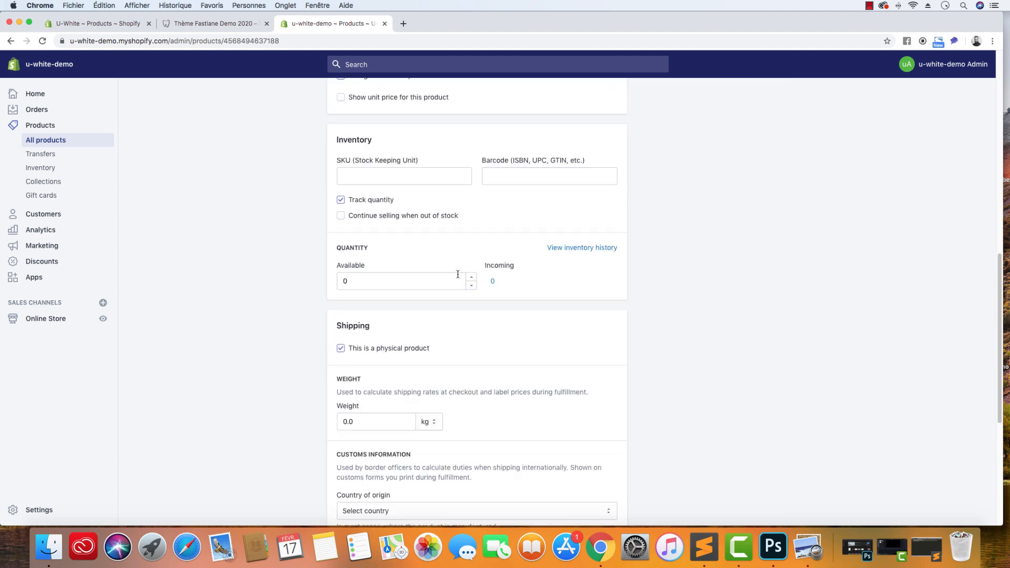
{"action": "scroll", "coordinate": [458, 275], "scroll_direction": "up", "scroll_amount": 15}
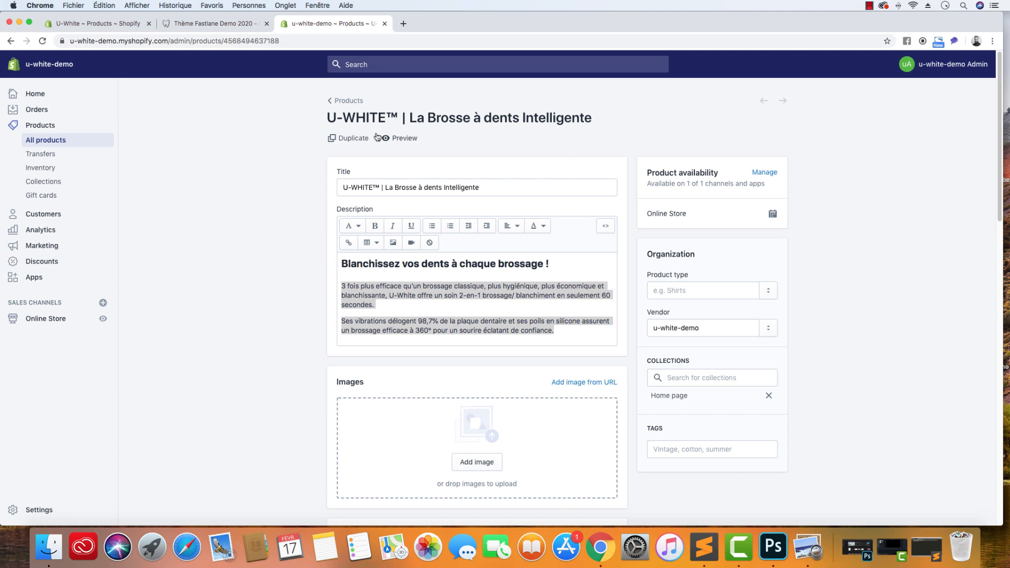
{"action": "left_click", "coordinate": [388, 139]}
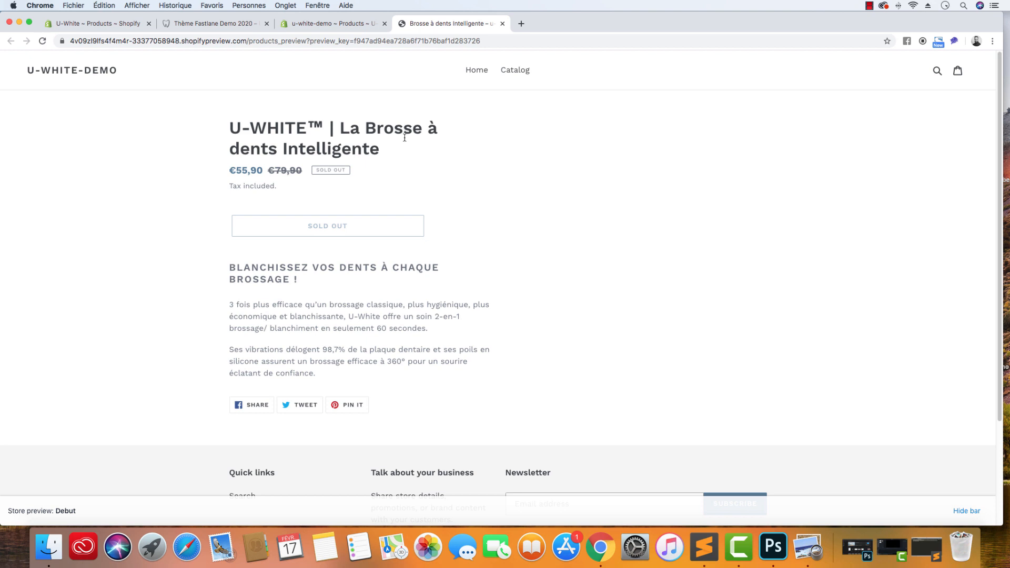
{"action": "left_click", "coordinate": [503, 24]}
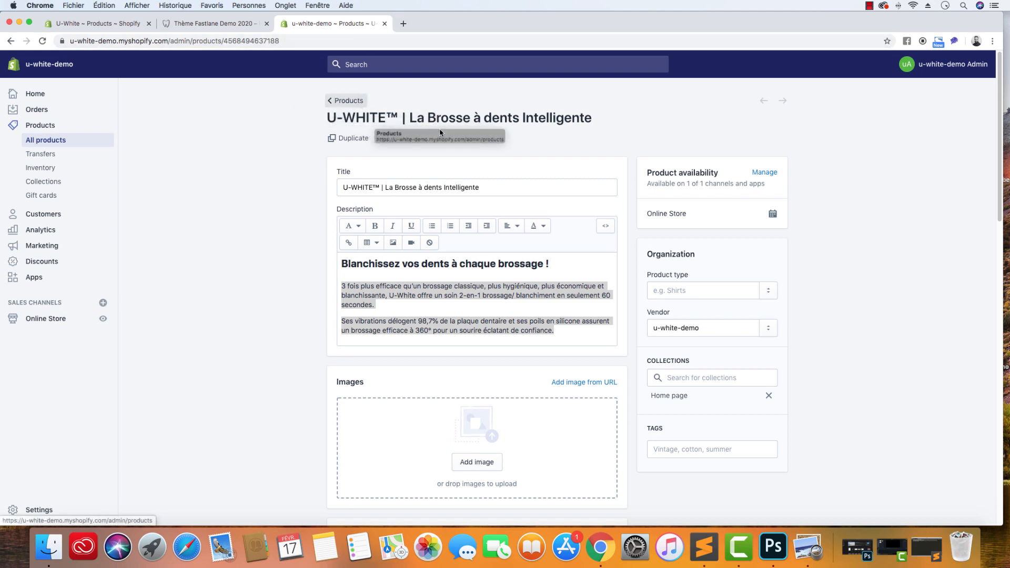
Copy the existing product's title and start a new product titled "U-WHITE™ | La Brosse à dents Intelligente Blanc"
{"action": "left_click", "coordinate": [365, 188]}
{"action": "key", "text": "super+a"}
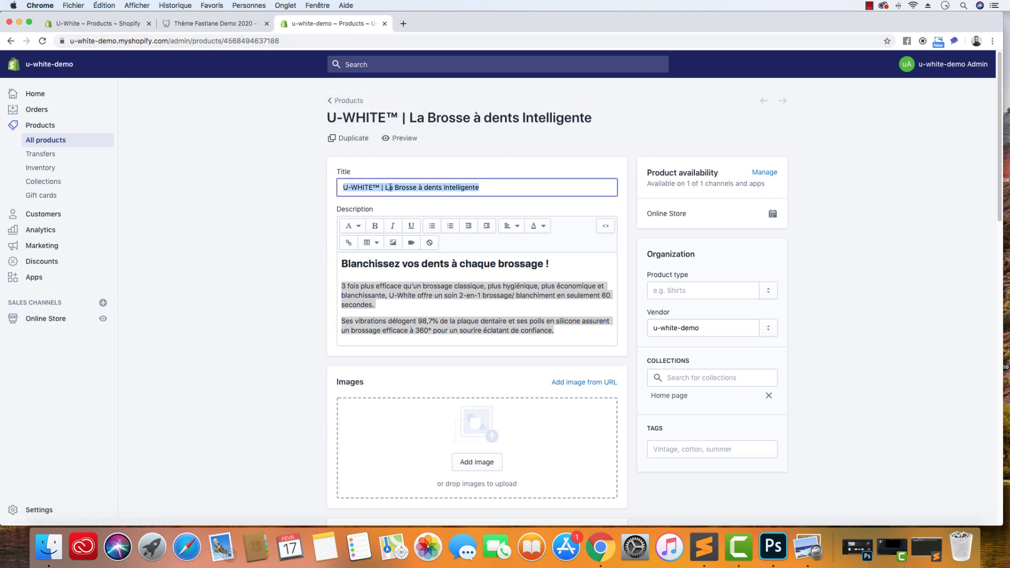
{"action": "right_click", "coordinate": [390, 187]}
{"action": "left_click", "coordinate": [411, 256]}
{"action": "left_click", "coordinate": [349, 100]}
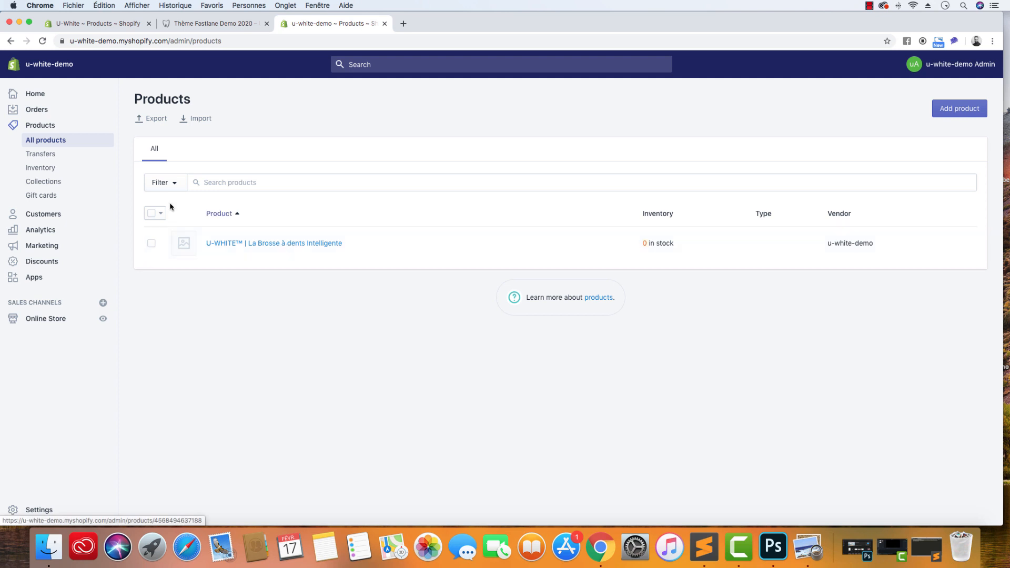
{"action": "left_click", "coordinate": [958, 109]}
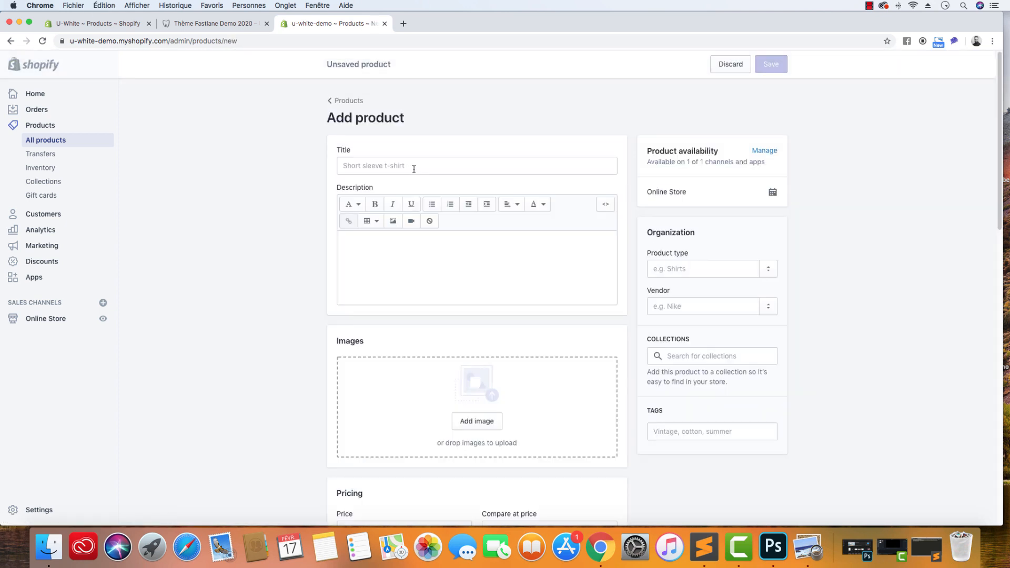
{"action": "left_click", "coordinate": [414, 169]}
{"action": "key", "text": "super+v"}
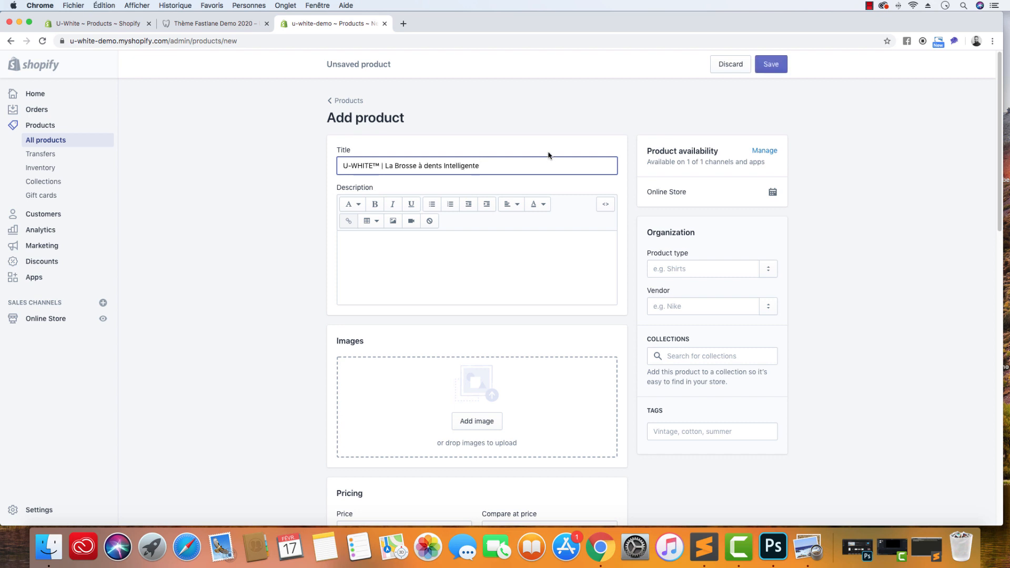
{"action": "type", "text": "Blanc"}
Shorten the new product's search engine page title to "Brosse à dents Intelligente Blanc"
{"action": "scroll", "coordinate": [305, 295], "scroll_direction": "down", "scroll_amount": 15}
{"action": "left_click", "coordinate": [595, 433]}
{"action": "scroll", "coordinate": [473, 421], "scroll_direction": "down", "scroll_amount": 2}
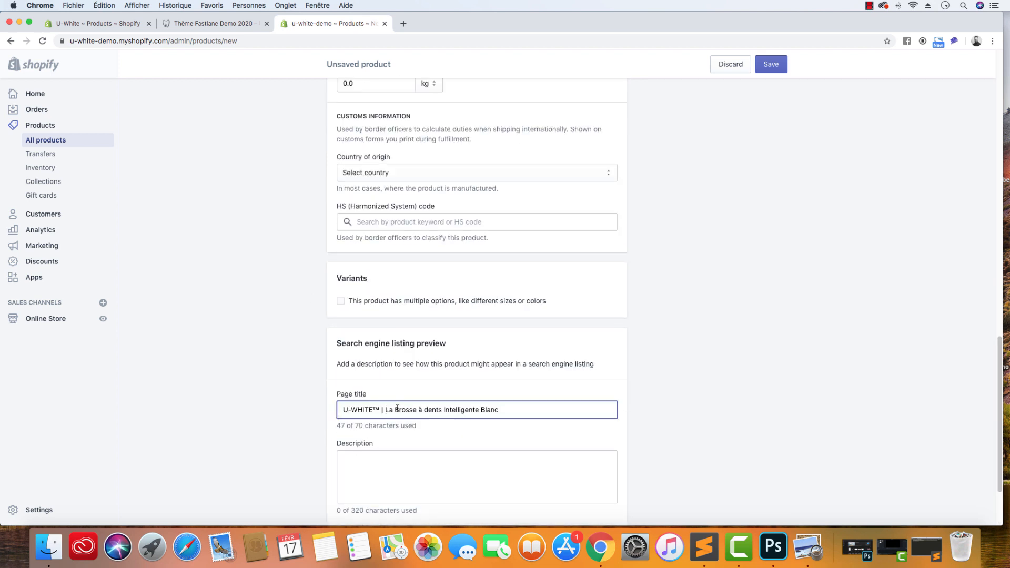
{"action": "left_click_drag", "start_coordinate": [396, 410], "coordinate": [322, 411]}
{"action": "key", "text": "BackSpace"}
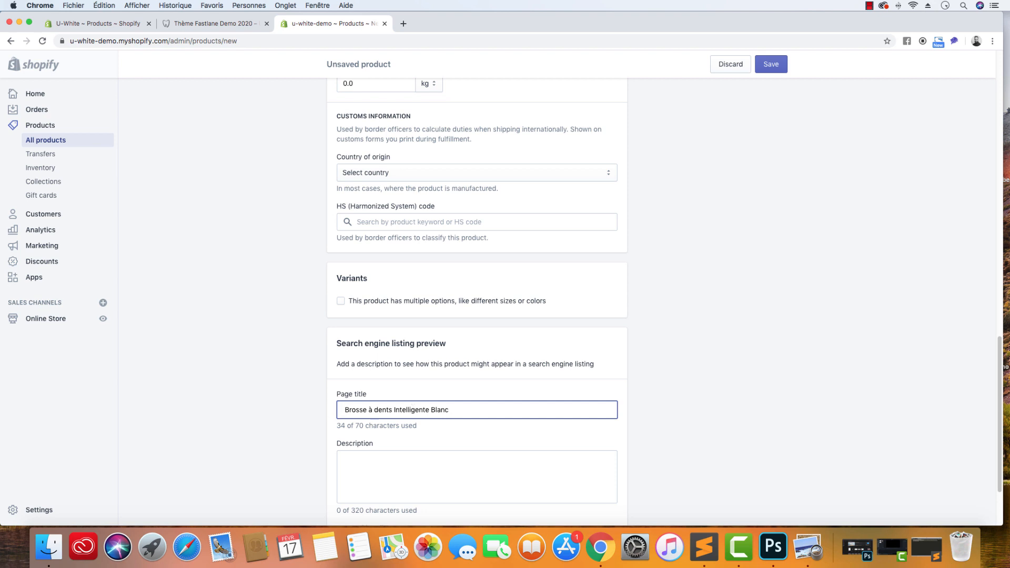
{"action": "key", "text": "Delete"}
Set the product's URL handle to brosse-dents-intelligente-blanc and save the new product
{"action": "scroll", "coordinate": [324, 446], "scroll_direction": "down", "scroll_amount": 3}
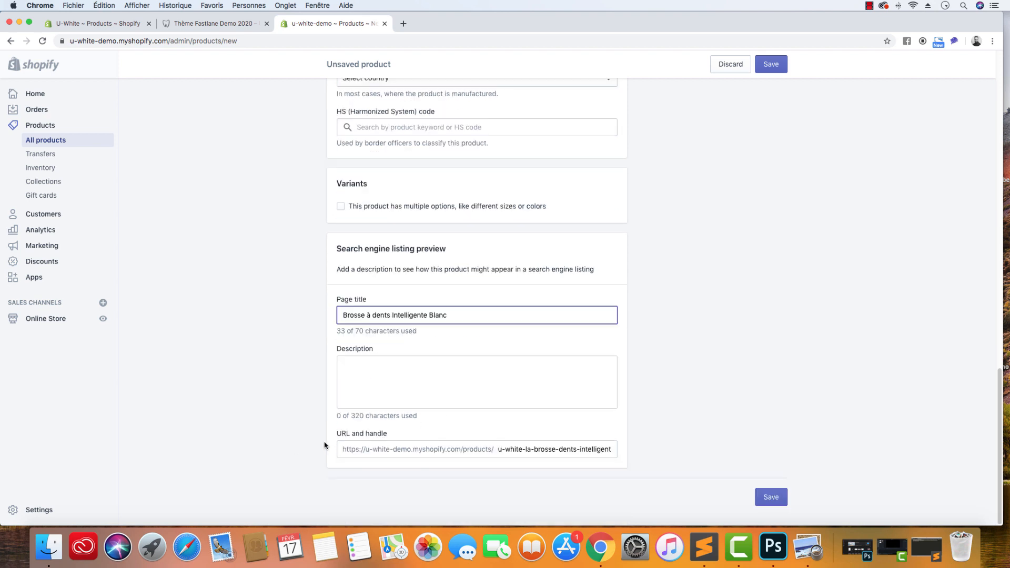
{"action": "triple_click", "coordinate": [535, 449]}
{"action": "key", "text": "super+v"}
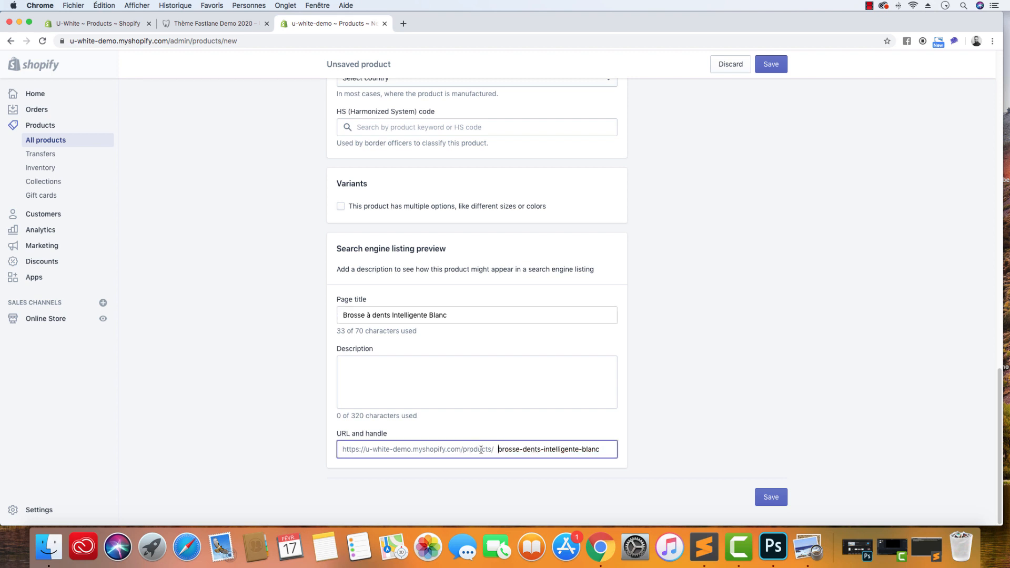
{"action": "left_click", "coordinate": [772, 499]}
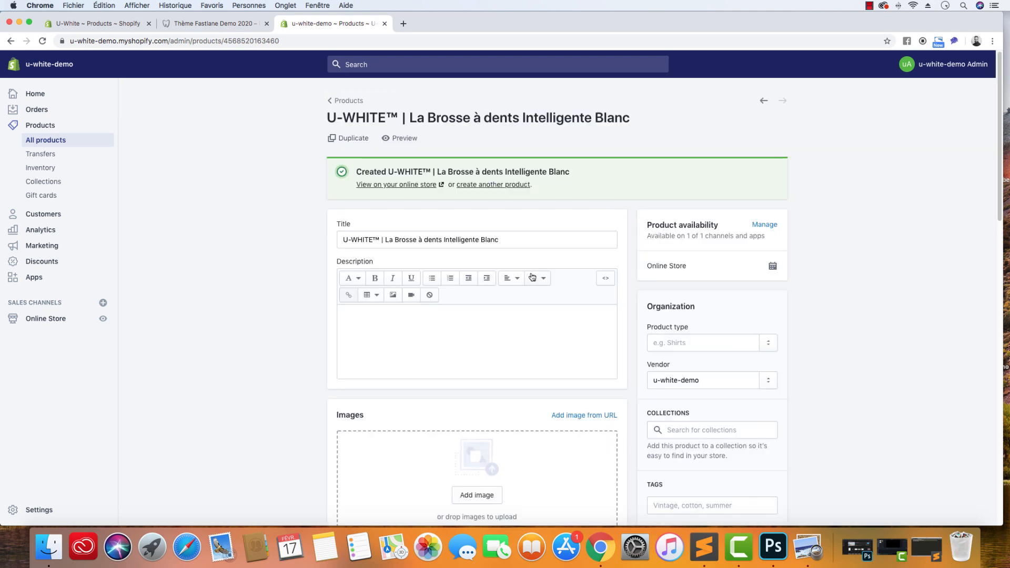
Add the tag brosse-a-dents to the white toothbrush product and view the available collections without assigning one
{"action": "scroll", "coordinate": [762, 363], "scroll_direction": "down", "scroll_amount": 5}
{"action": "left_click", "coordinate": [706, 295]}
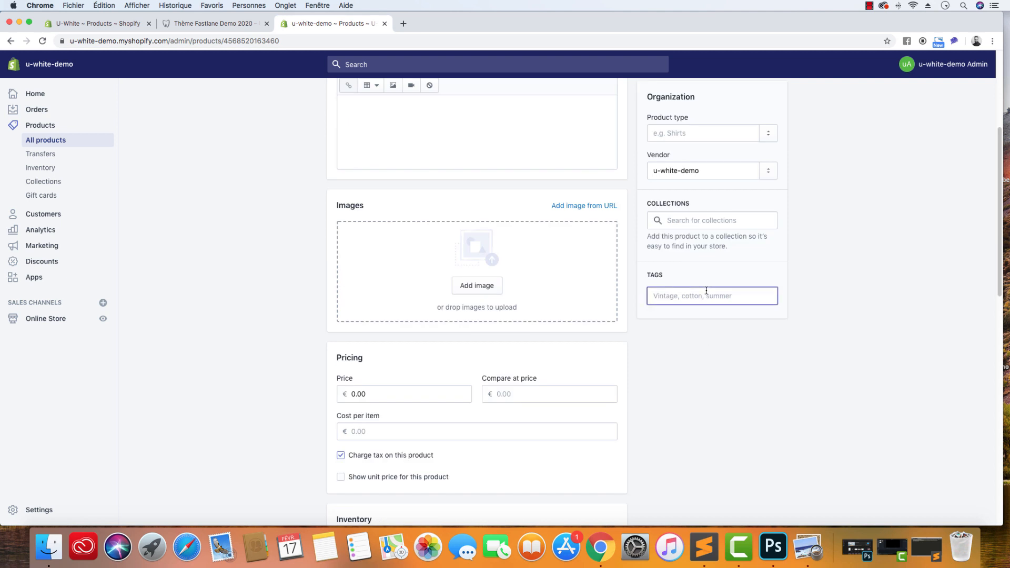
{"action": "type", "text": "brosse-a"}
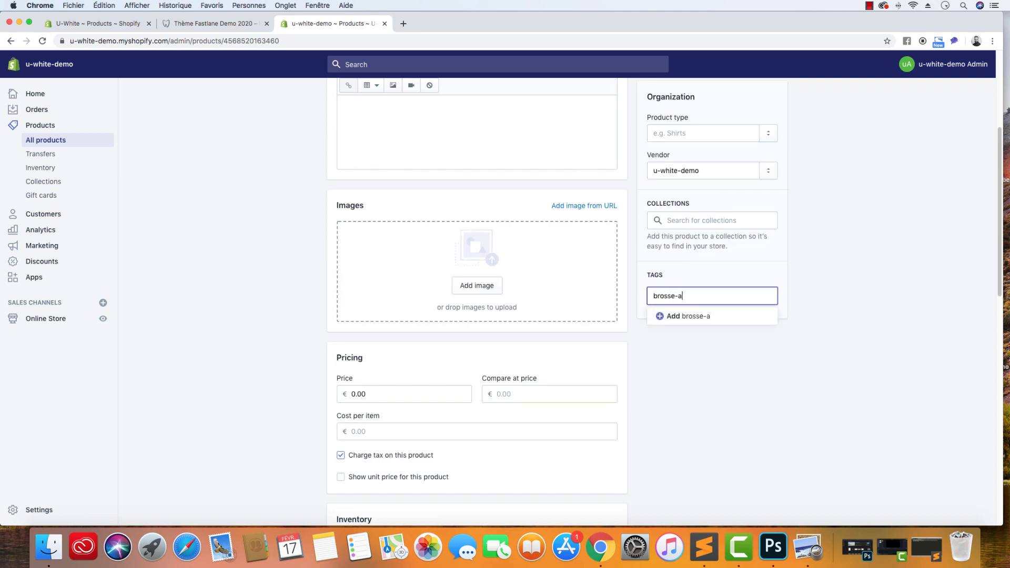
{"action": "type", "text": "-dents"}
{"action": "left_click", "coordinate": [698, 316]}
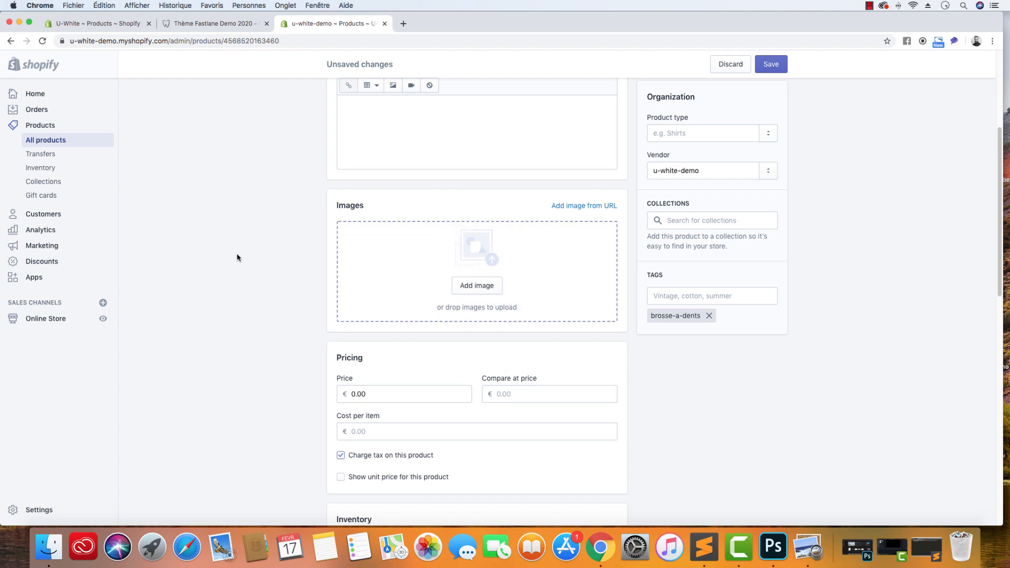
{"action": "left_click", "coordinate": [694, 222]}
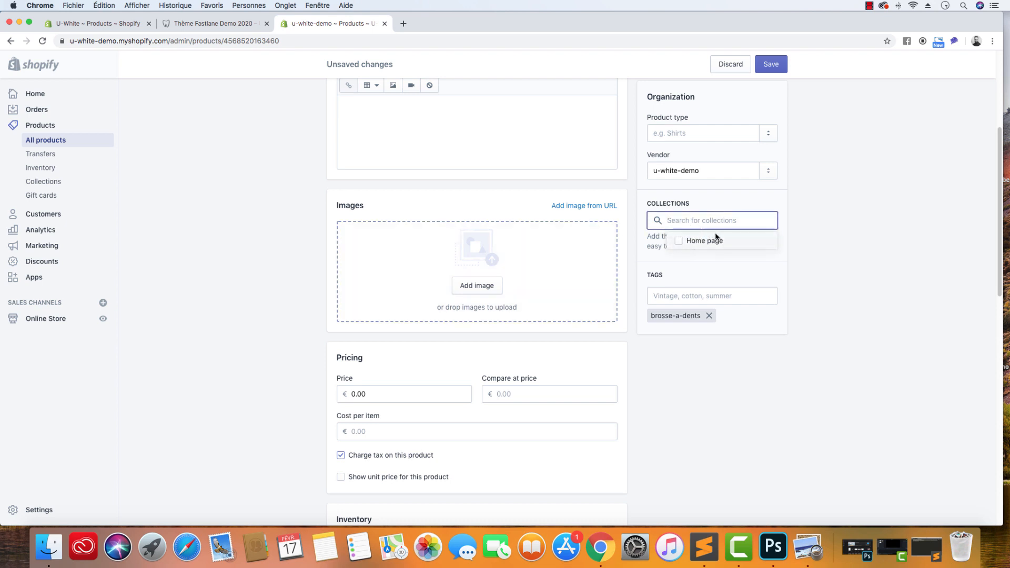
{"action": "left_click", "coordinate": [839, 233]}
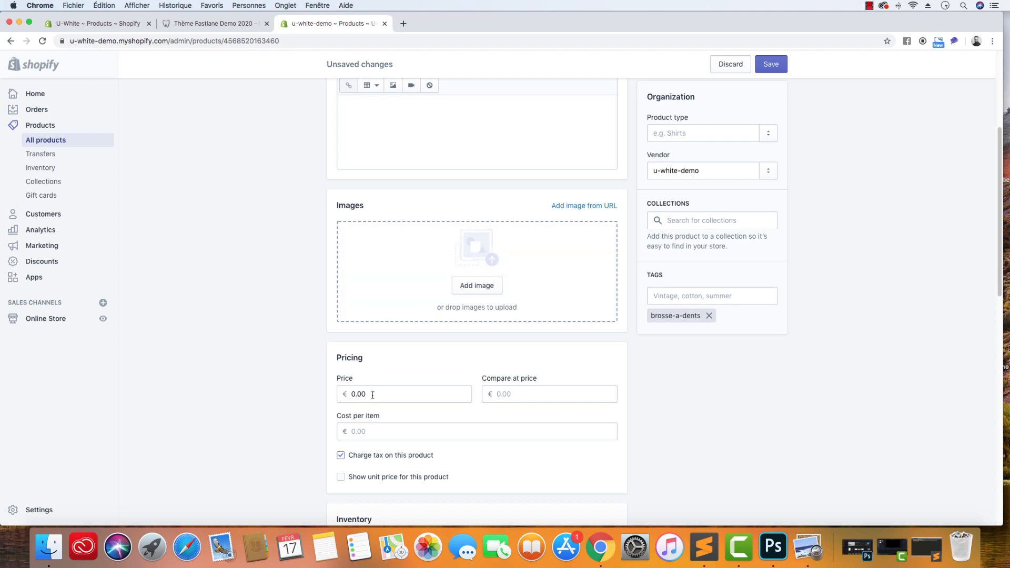
Set the white toothbrush's price to 55.90 and its compare-at price to 79.90
{"action": "left_click_drag", "start_coordinate": [372, 395], "coordinate": [311, 392]}
{"action": "type", "text": "55.90"}
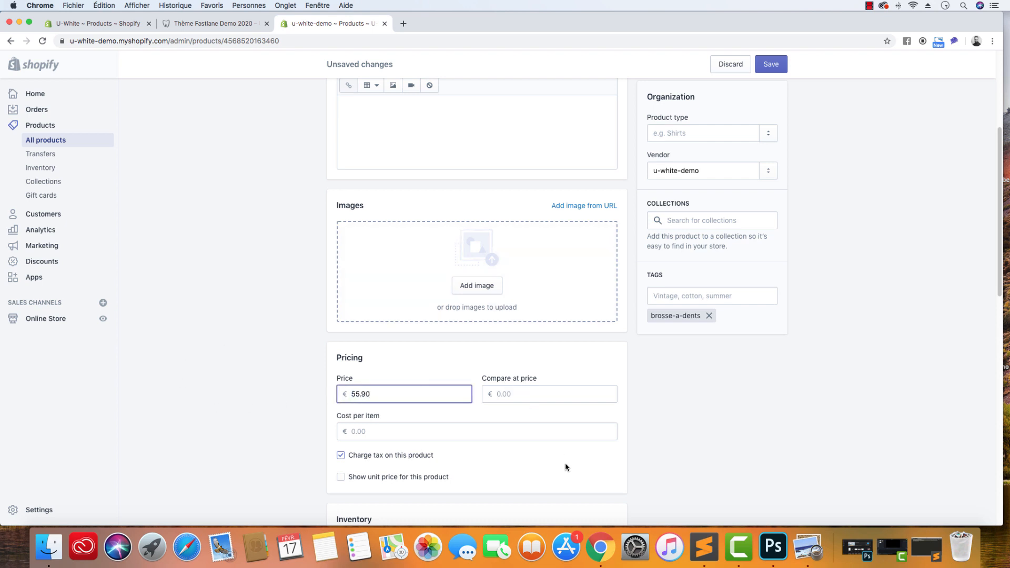
{"action": "left_click", "coordinate": [539, 394]}
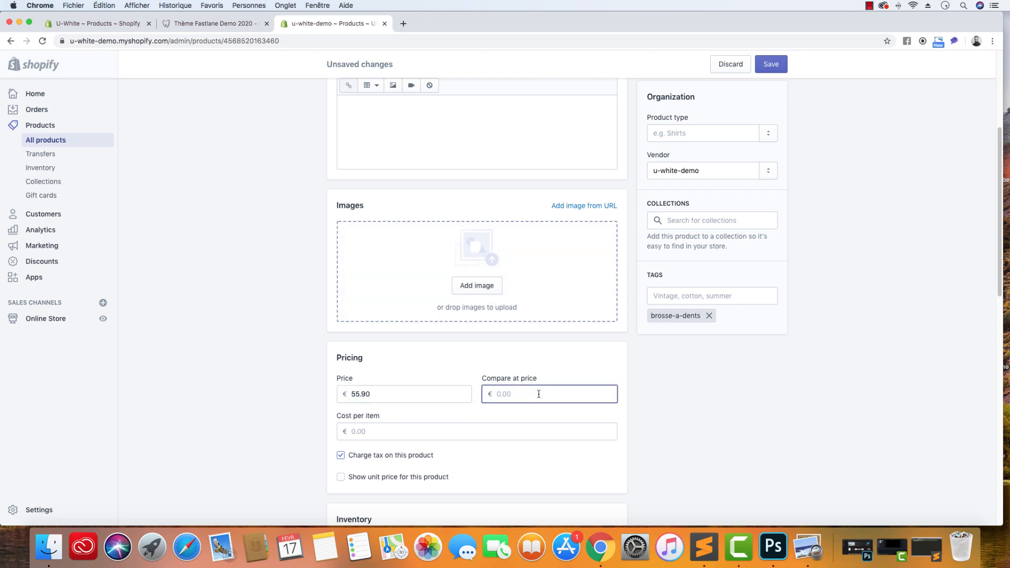
{"action": "type", "text": "79.90"}
{"action": "left_click", "coordinate": [736, 393]}
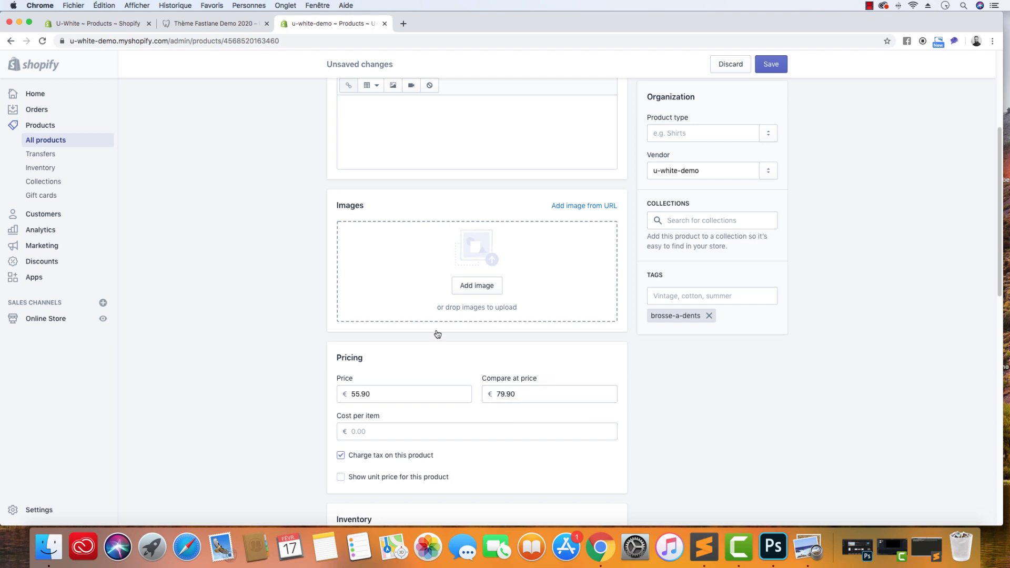
Check the toothbrush's prices on the uwhite.fr storefront page, then return to the new product's empty description field
{"action": "left_click", "coordinate": [199, 23]}
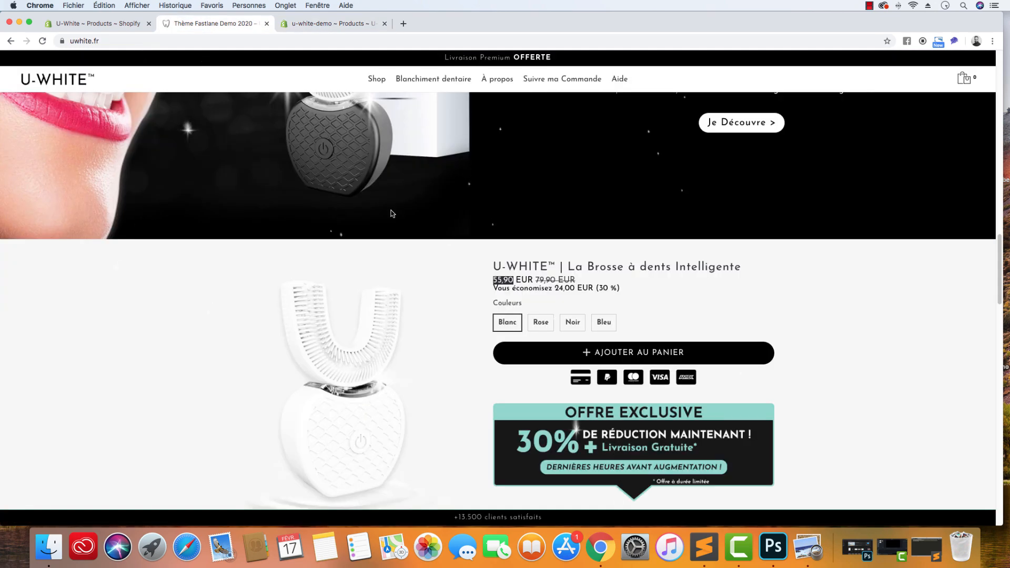
{"action": "left_click", "coordinate": [327, 23]}
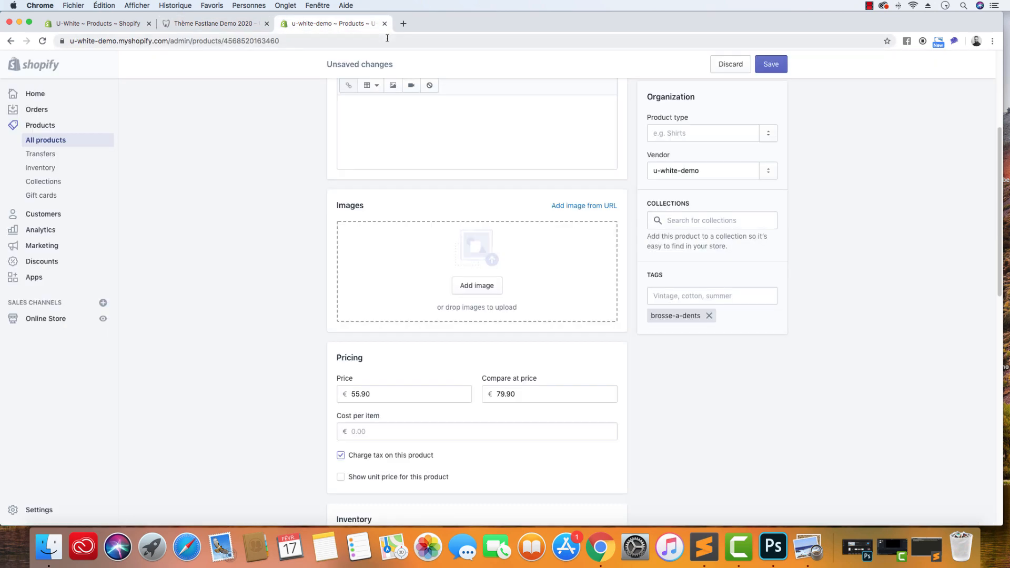
{"action": "scroll", "coordinate": [387, 316], "scroll_direction": "up", "scroll_amount": 4}
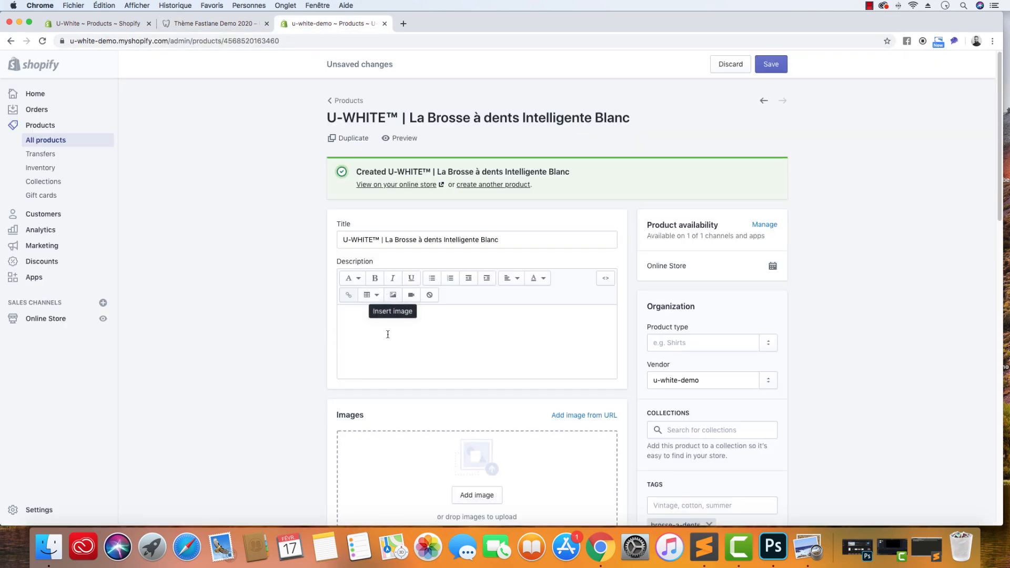
{"action": "left_click", "coordinate": [388, 334]}
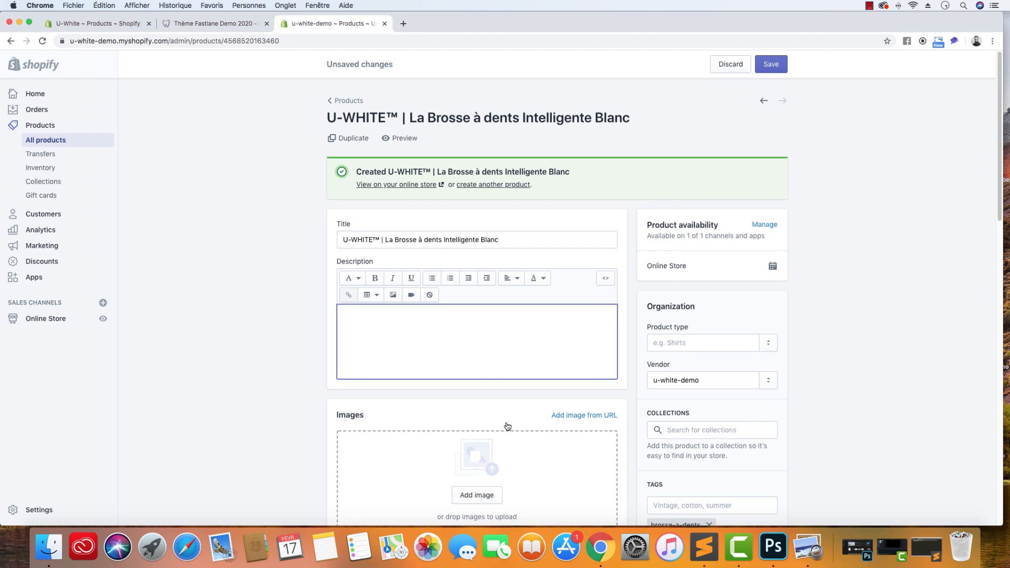
Copy the product text from U-White-PP-Home.pdf in Preview, from "Un brossage ultrasons efficace à 360°" through the closing 30€ discount line
{"action": "left_click", "coordinate": [818, 549]}
{"action": "scroll", "coordinate": [306, 304], "scroll_direction": "up", "scroll_amount": 10}
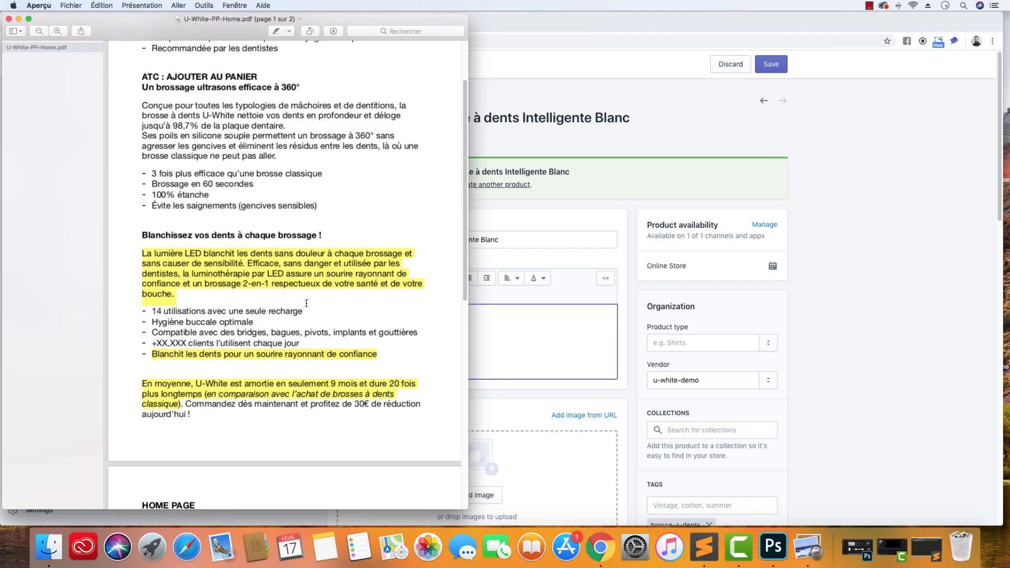
{"action": "scroll", "coordinate": [117, 149], "scroll_direction": "up", "scroll_amount": 3}
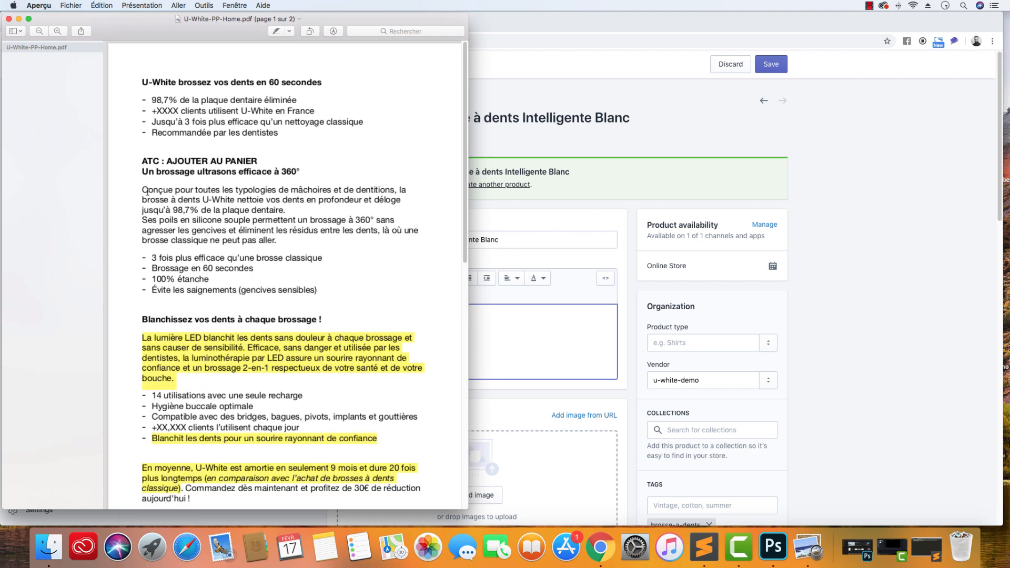
{"action": "left_click_drag", "start_coordinate": [140, 172], "coordinate": [348, 324]}
{"action": "key", "text": "super+c"}
{"action": "left_click_drag", "start_coordinate": [370, 394], "coordinate": [335, 71]}
{"action": "scroll", "coordinate": [267, 61], "scroll_direction": "down", "scroll_amount": 3}
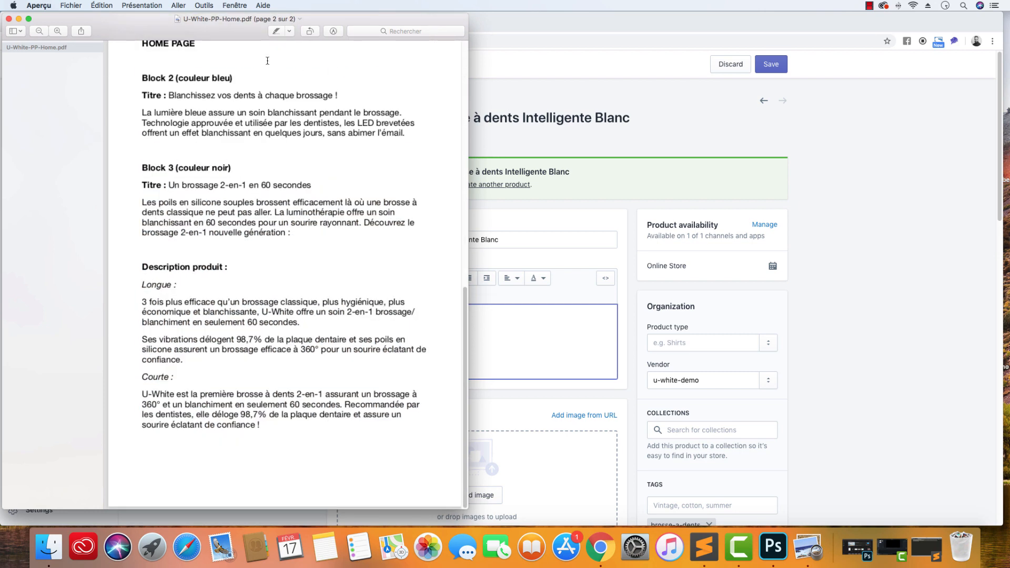
{"action": "scroll", "coordinate": [245, 110], "scroll_direction": "up", "scroll_amount": 6}
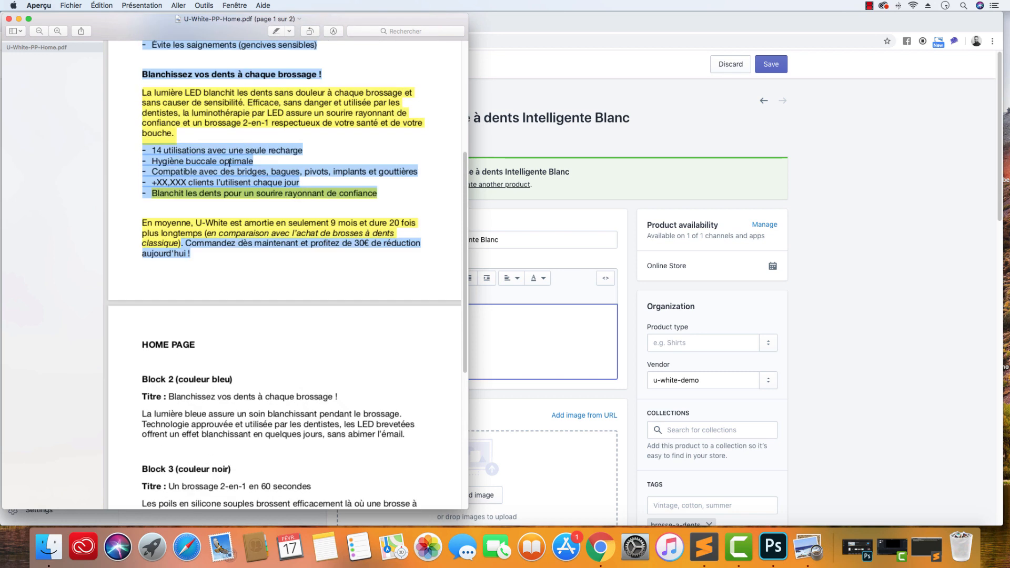
{"action": "right_click", "coordinate": [229, 163]}
{"action": "left_click", "coordinate": [255, 193]}
Switch to Sublime Text and paste the copied product text into a new file
{"action": "left_click", "coordinate": [699, 548]}
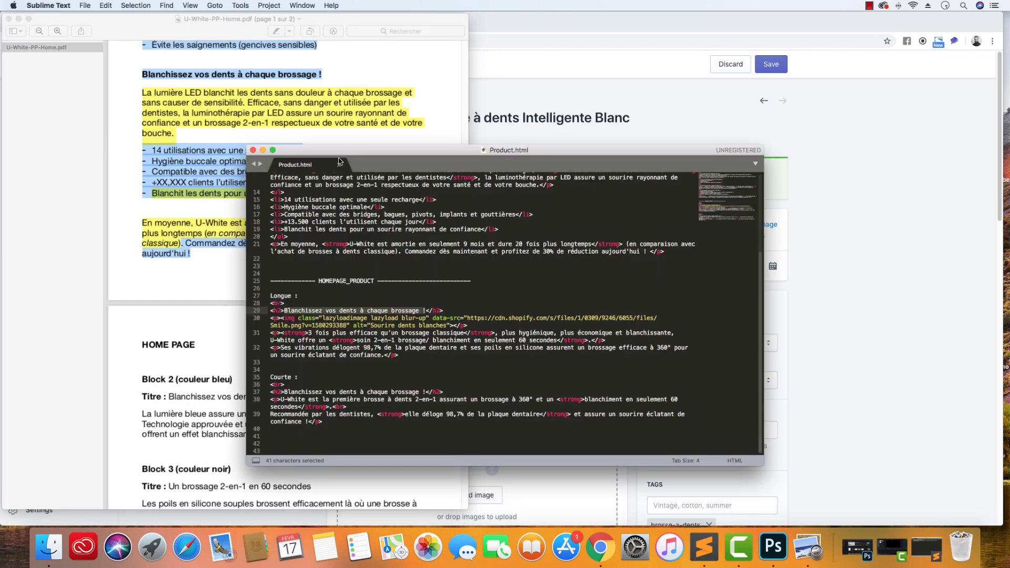
{"action": "double_click", "coordinate": [387, 164]}
{"action": "key", "text": "super+v"}
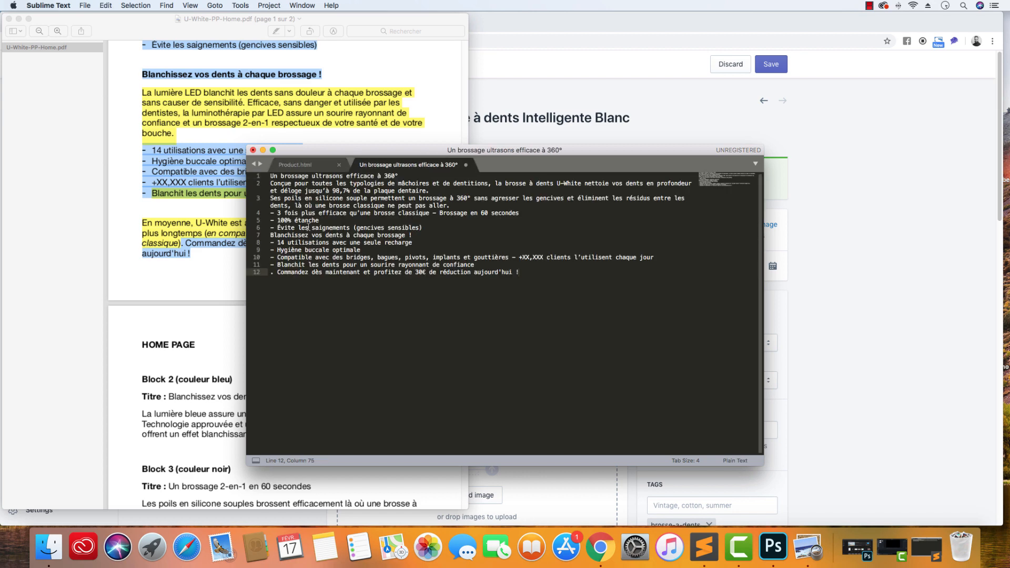
Compare the pasted plain text with the HTML-formatted product description in Product.html
{"action": "left_click", "coordinate": [295, 164]}
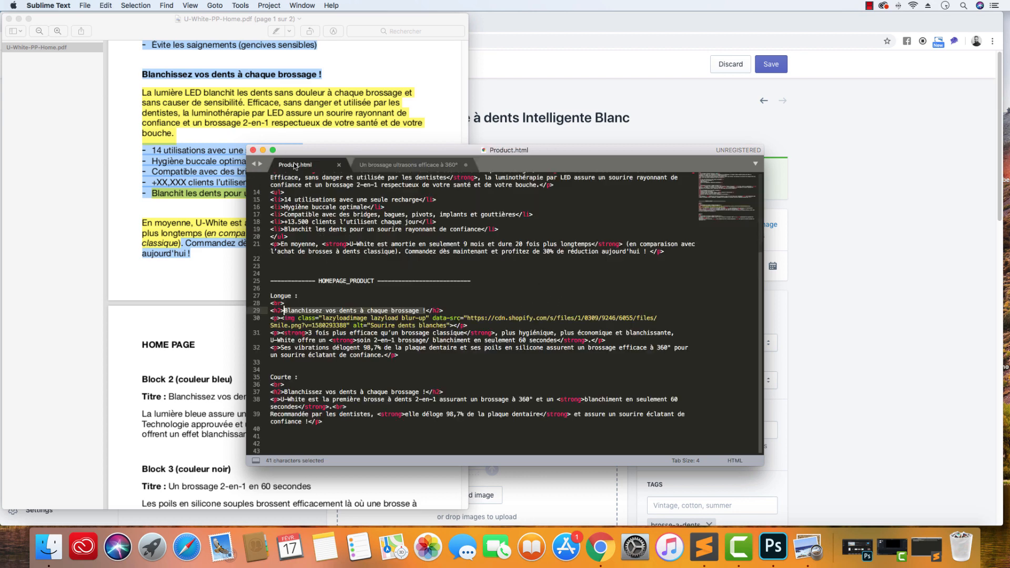
{"action": "scroll", "coordinate": [341, 243], "scroll_direction": "up", "scroll_amount": 1}
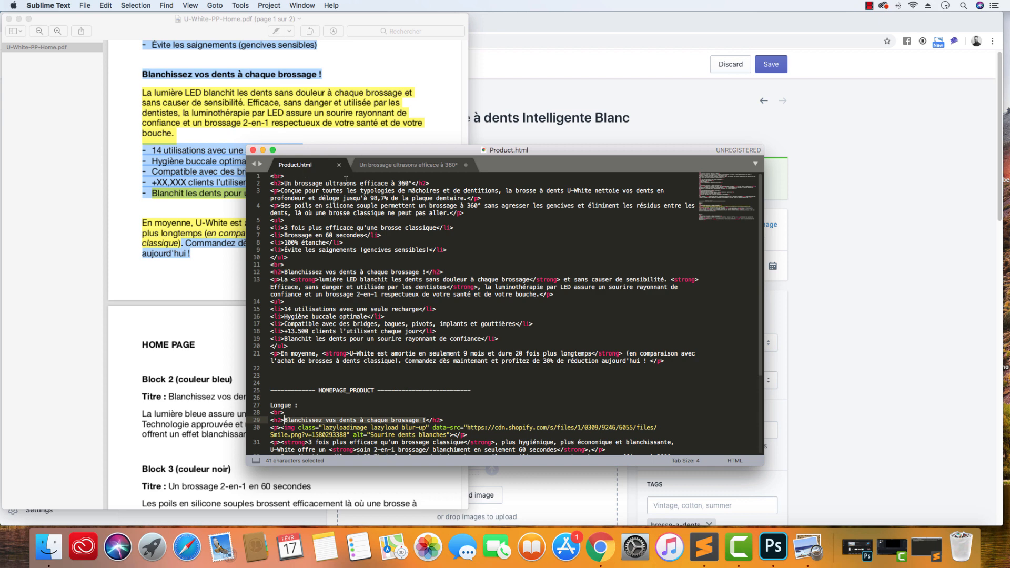
{"action": "left_click", "coordinate": [369, 165]}
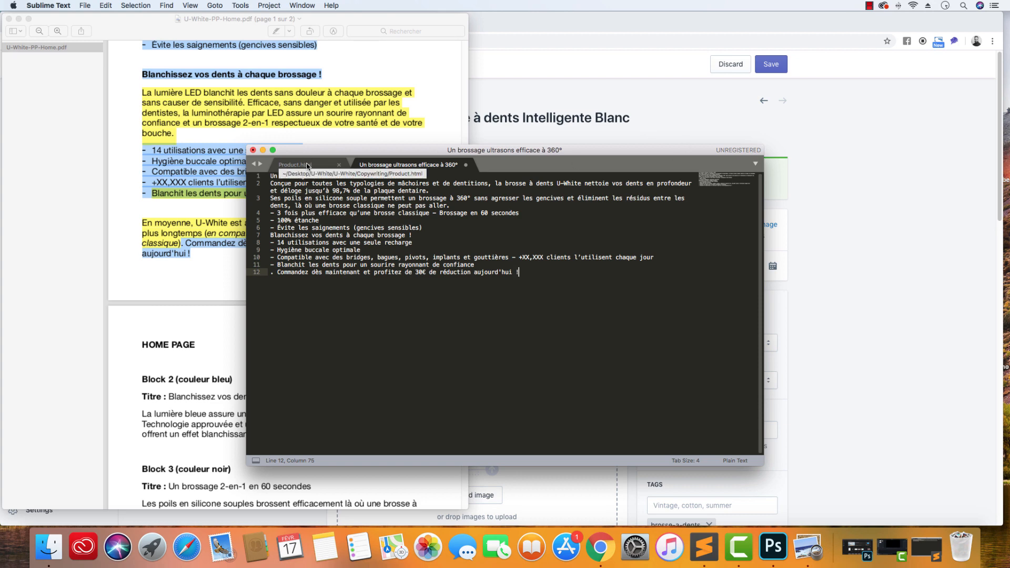
{"action": "left_click", "coordinate": [307, 166]}
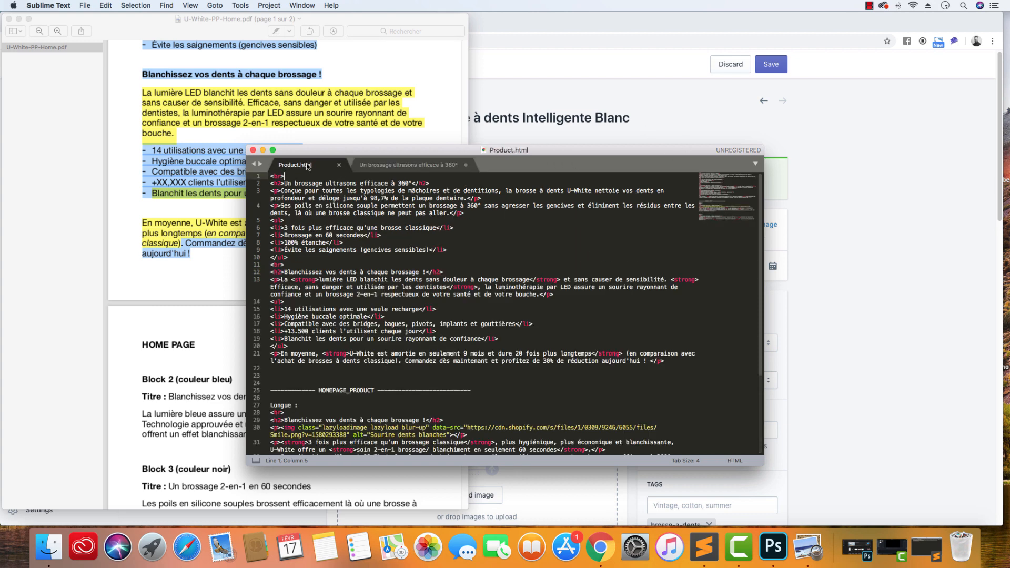
Copy the entire plain product text from the new Sublime Text file and paste it into the white toothbrush's Shopify description
{"action": "left_click", "coordinate": [875, 182]}
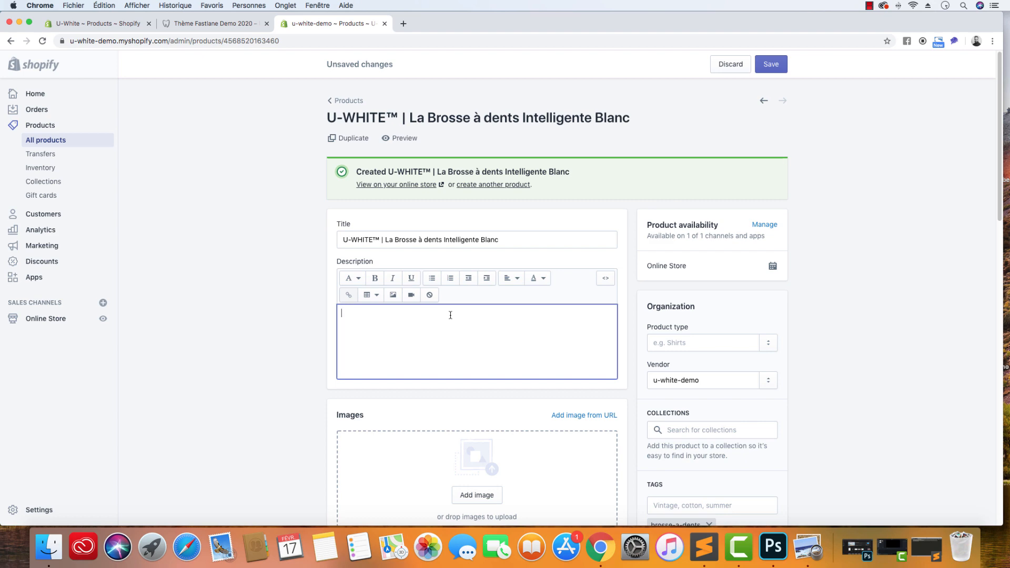
{"action": "key", "text": "super+Tab"}
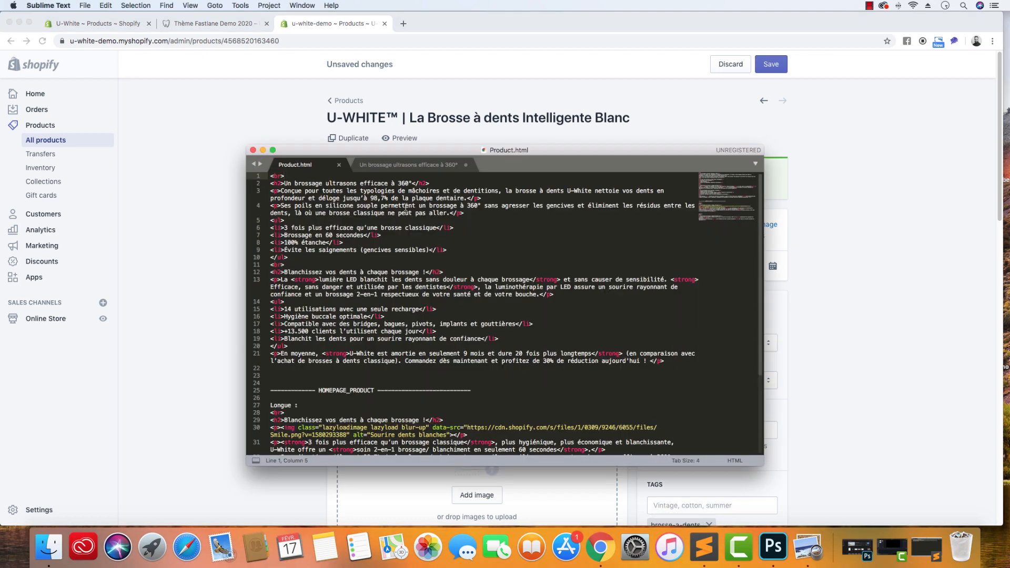
{"action": "left_click", "coordinate": [416, 163]}
{"action": "key", "text": "super+a"}
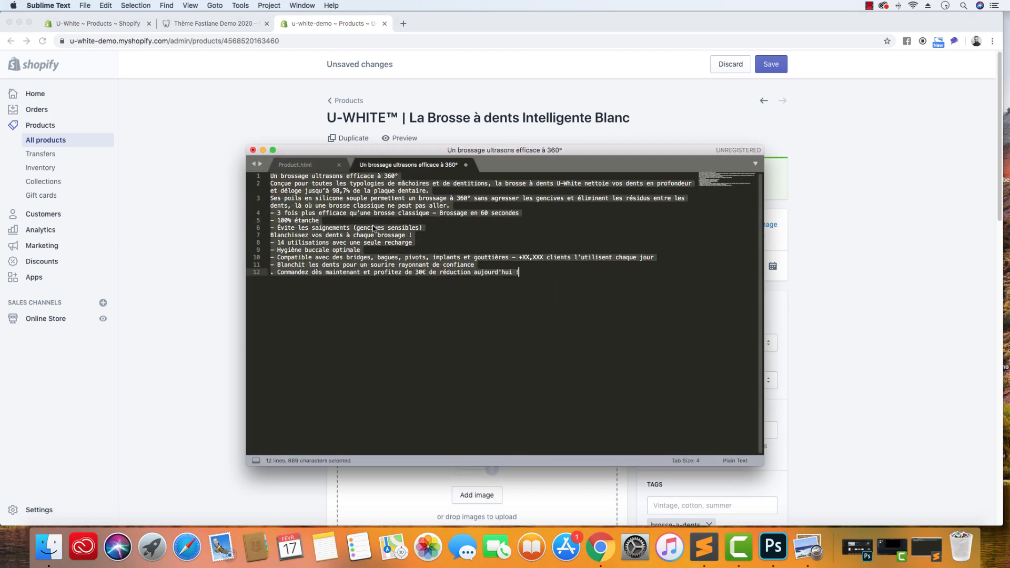
{"action": "right_click", "coordinate": [360, 213]}
{"action": "left_click", "coordinate": [377, 232]}
{"action": "left_click", "coordinate": [204, 210]}
{"action": "left_click", "coordinate": [579, 347]}
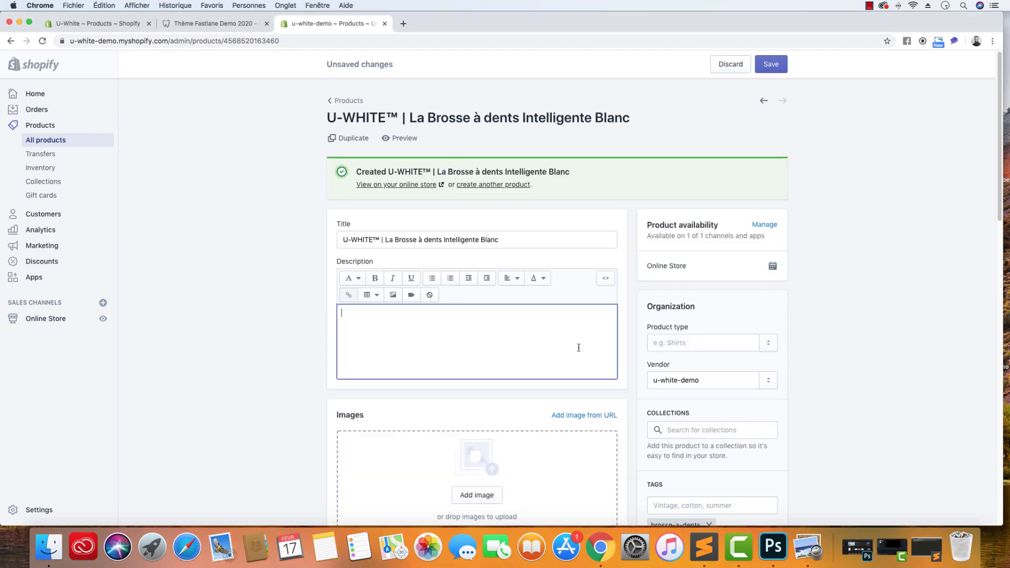
{"action": "key", "text": "super+v"}
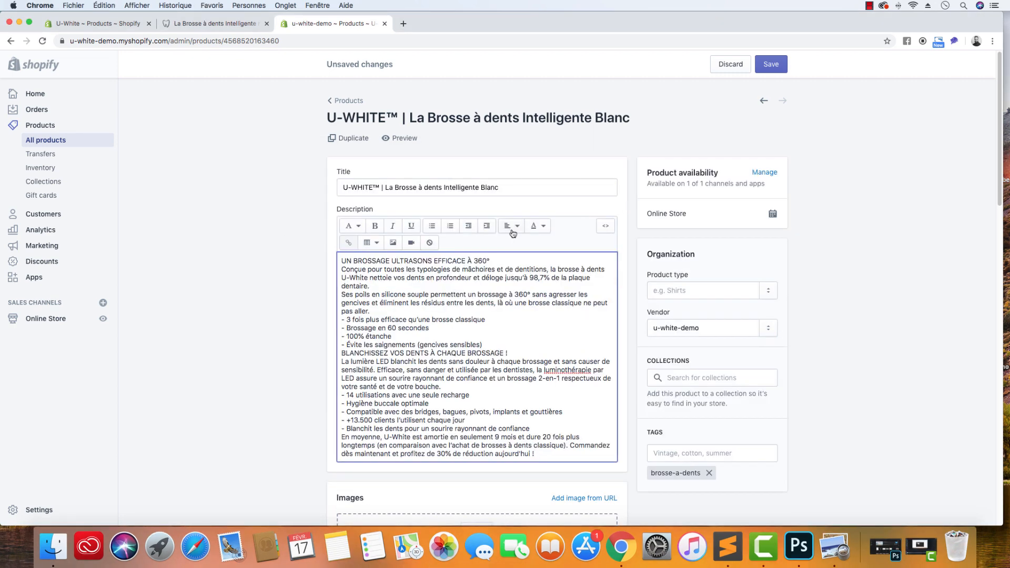
Format the description's "UN BROSSAGE ULTRASONS EFFICACE À 360°" line as Heading 2 and the two text blocks below it as Paragraph
{"action": "left_click_drag", "start_coordinate": [502, 261], "coordinate": [275, 253]}
{"action": "left_click", "coordinate": [354, 227]}
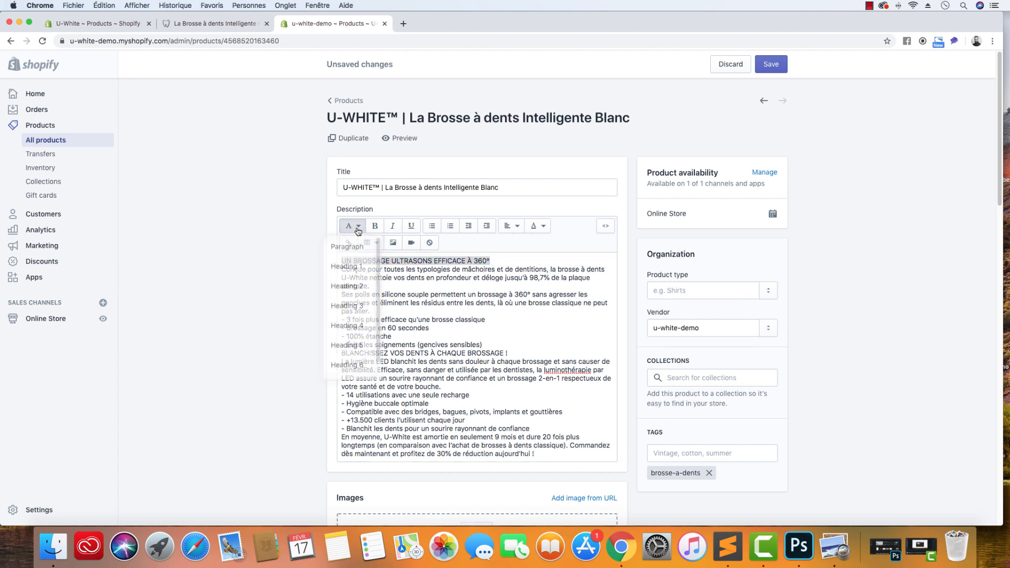
{"action": "left_click", "coordinate": [357, 269]}
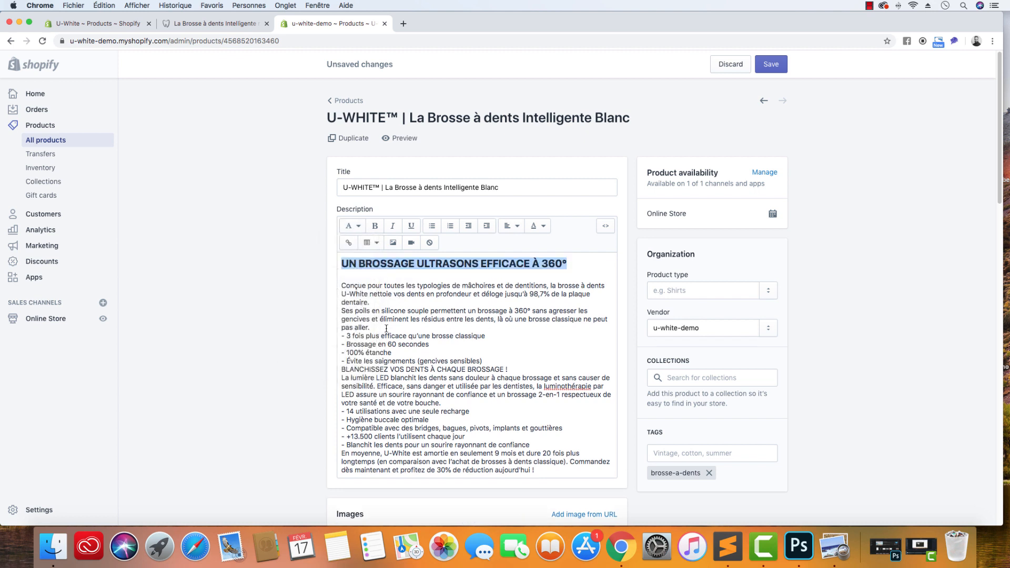
{"action": "left_click_drag", "start_coordinate": [385, 327], "coordinate": [329, 275]}
{"action": "left_click", "coordinate": [354, 226]}
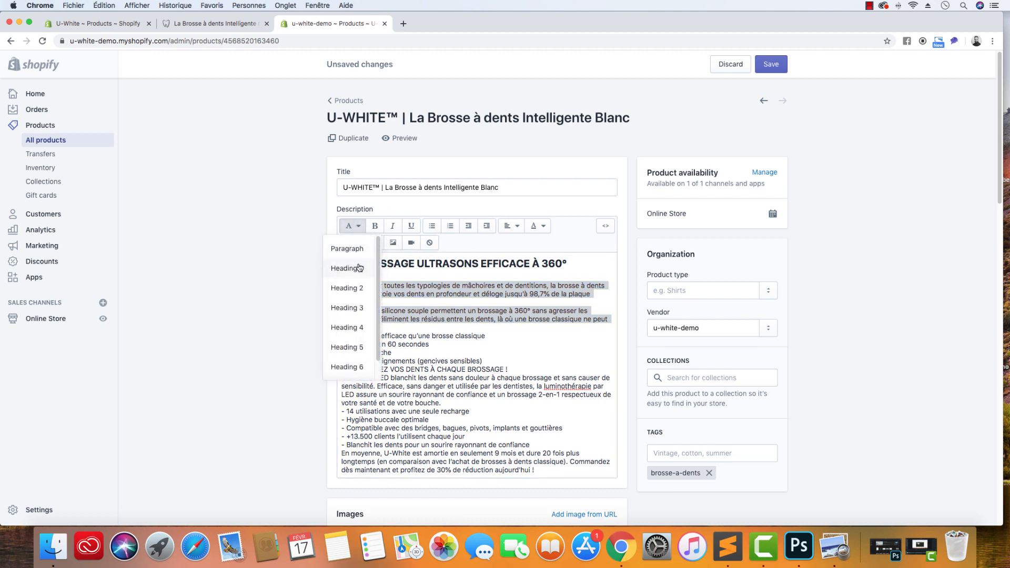
{"action": "left_click", "coordinate": [355, 254]}
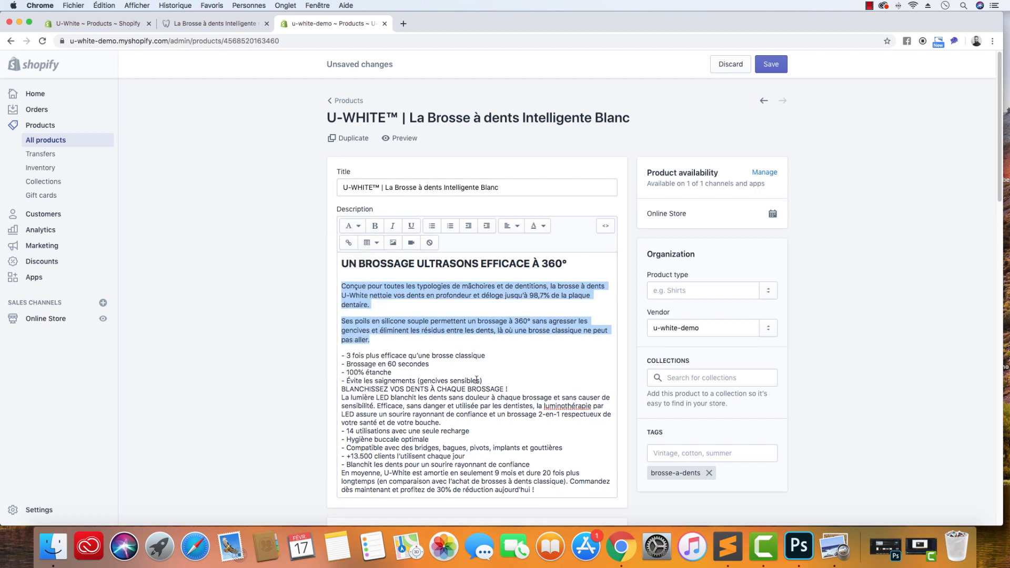
Turn the four feature lines under the first heading into a bulleted list and remove their leading dashes
{"action": "left_click_drag", "start_coordinate": [487, 380], "coordinate": [304, 354]}
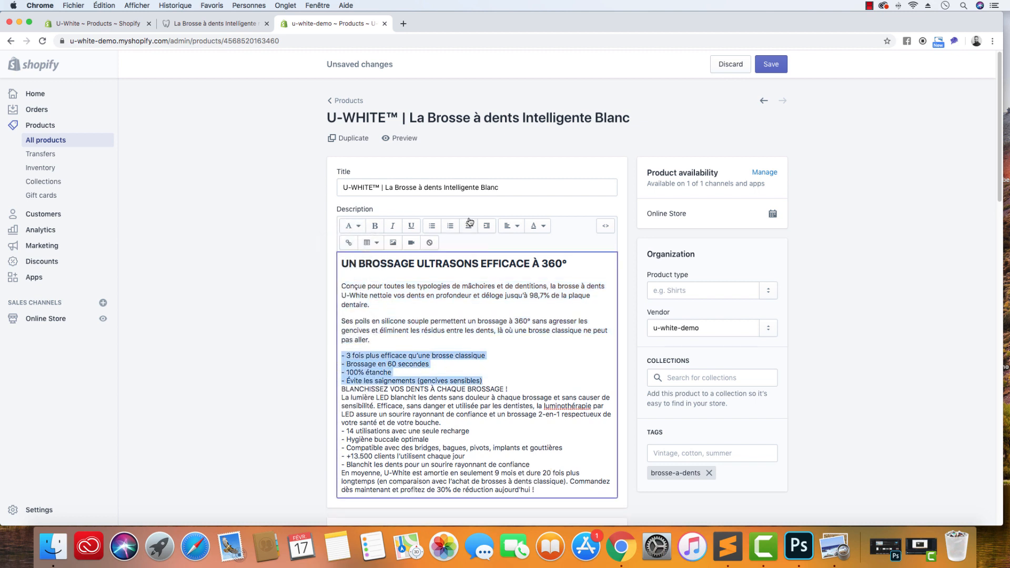
{"action": "left_click", "coordinate": [432, 225]}
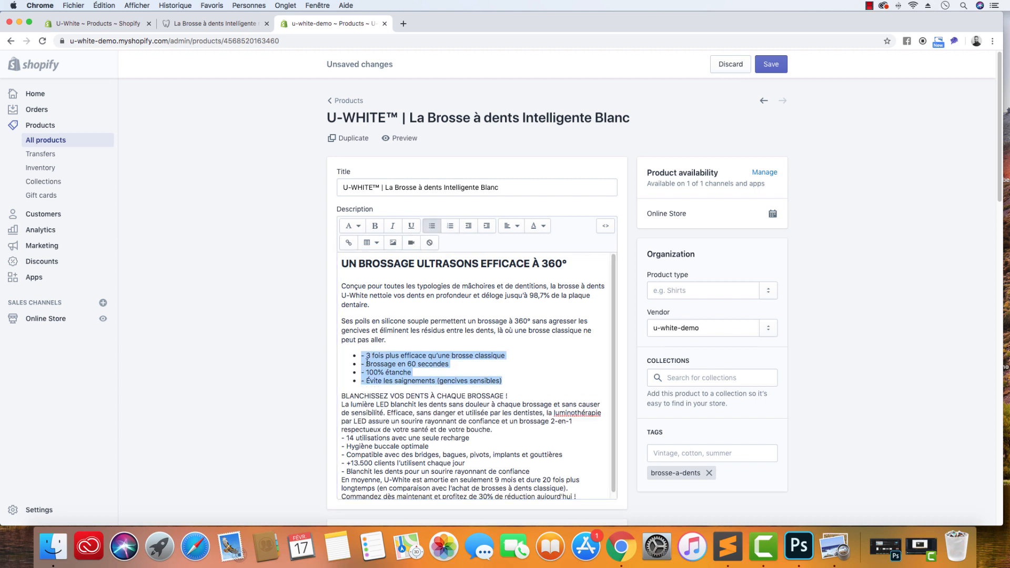
{"action": "left_click", "coordinate": [367, 355]}
{"action": "key", "text": "BackSpace"}
{"action": "key", "text": "BackSpace"}
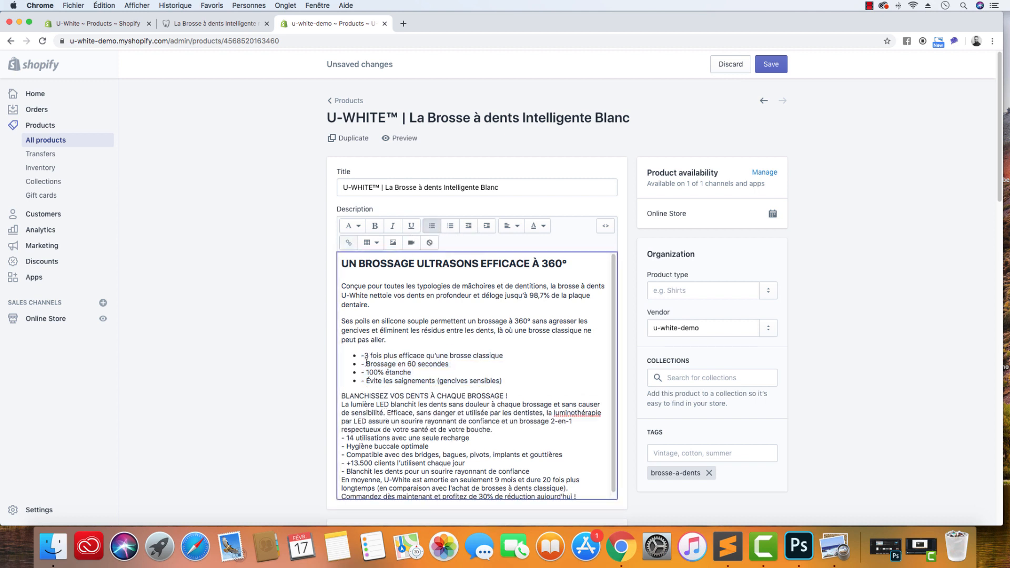
{"action": "left_click", "coordinate": [367, 364]}
{"action": "key", "text": "BackSpace"}
{"action": "key", "text": "BackSpace"}
{"action": "left_click", "coordinate": [369, 372]}
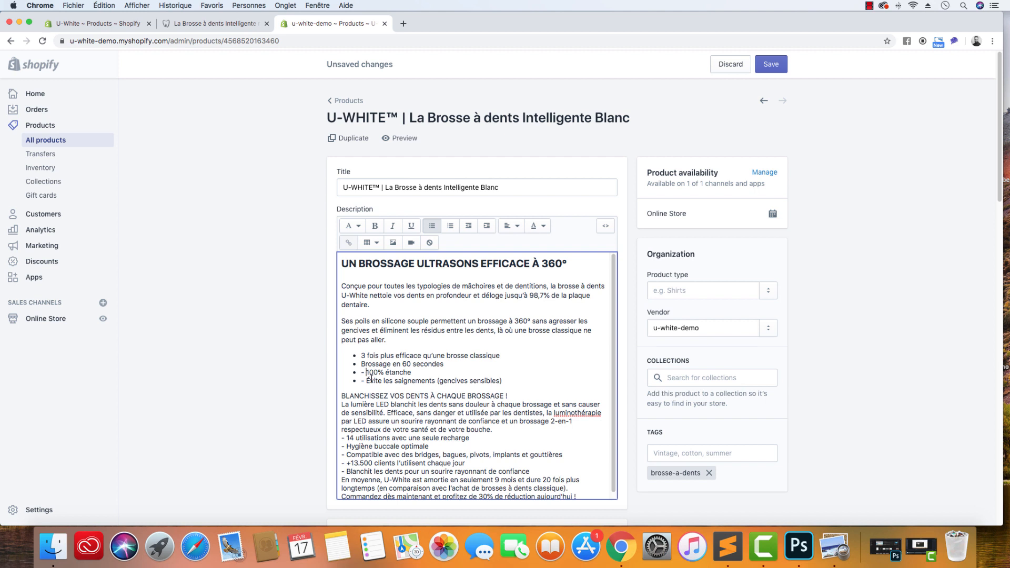
{"action": "key", "text": "BackSpace"}
{"action": "key", "text": "BackSpace"}
{"action": "left_click", "coordinate": [364, 381]}
{"action": "key", "text": "BackSpace"}
{"action": "key", "text": "BackSpace"}
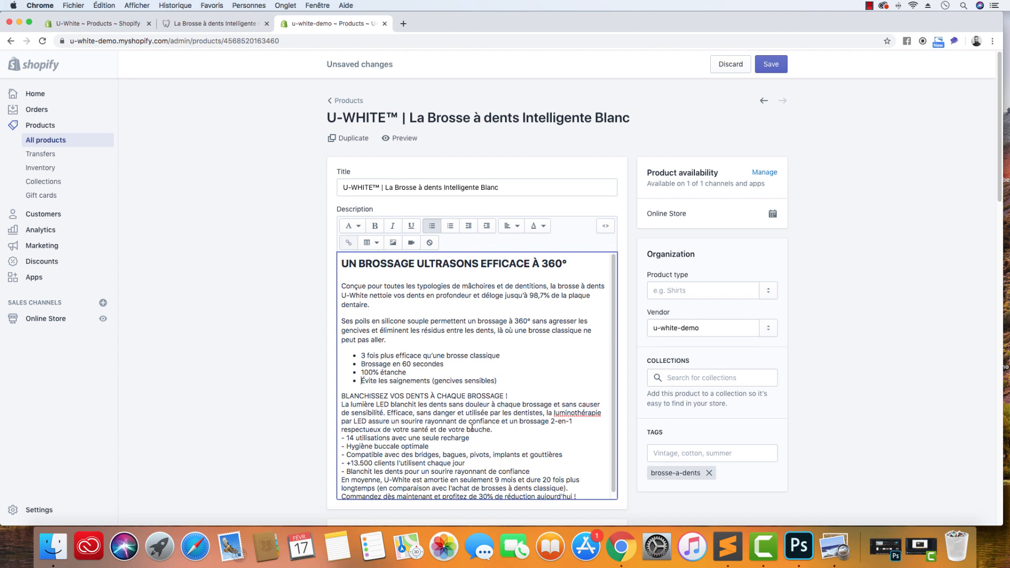
Format the "La lumière LED" text as Paragraph and the line "BLANCHISSEZ VOS DENTS À CHAQUE BROSSAGE !" as Heading 2
{"action": "left_click_drag", "start_coordinate": [506, 430], "coordinate": [318, 403]}
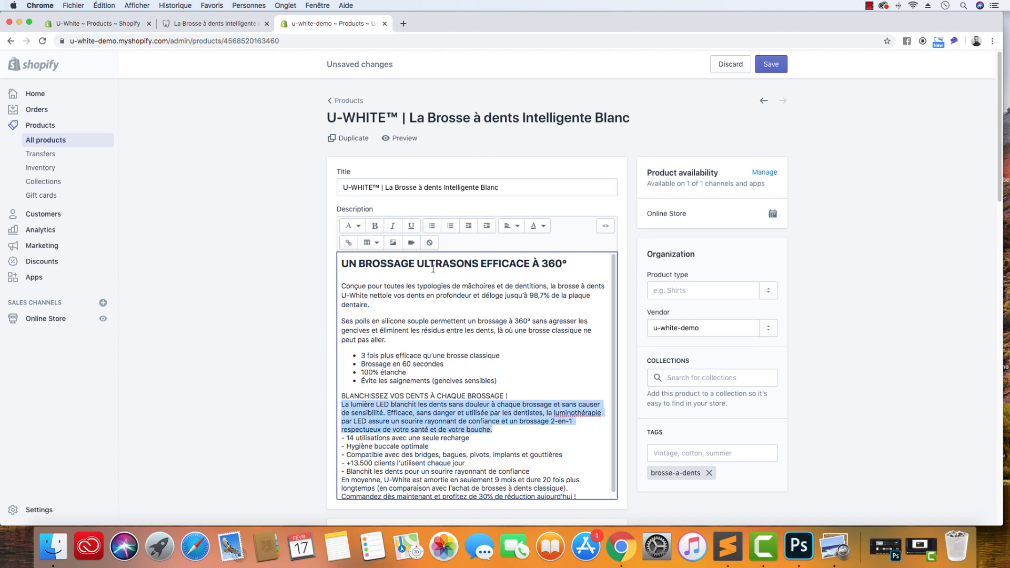
{"action": "left_click", "coordinate": [355, 226]}
{"action": "left_click", "coordinate": [349, 249]}
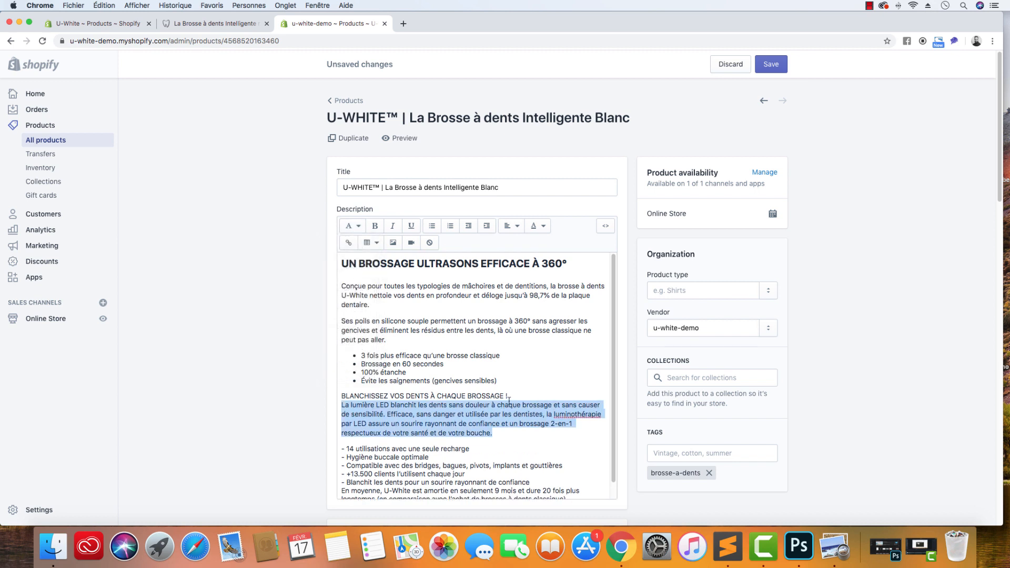
{"action": "left_click_drag", "start_coordinate": [518, 394], "coordinate": [340, 396]}
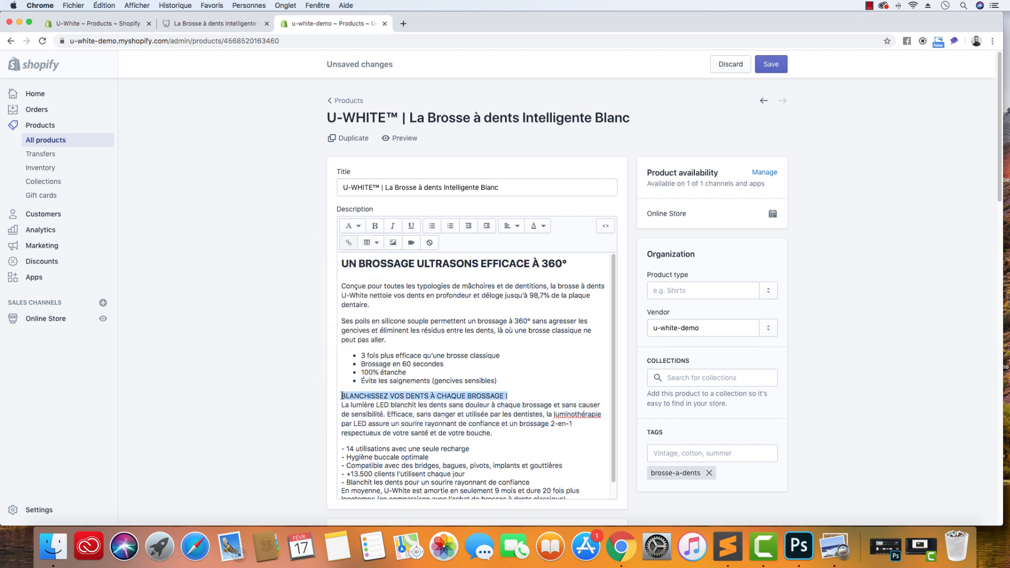
{"action": "left_click", "coordinate": [356, 227]}
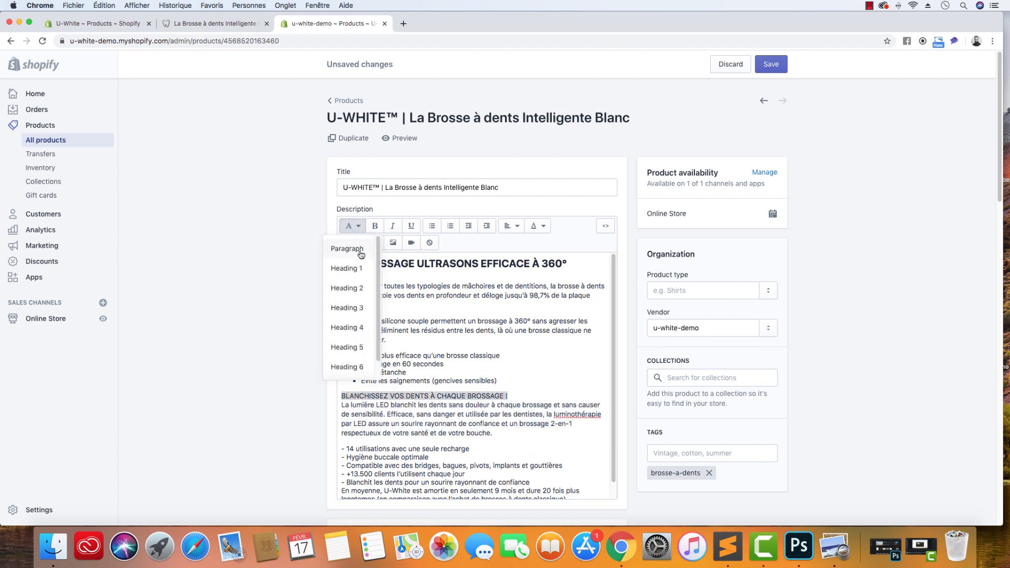
{"action": "left_click", "coordinate": [350, 286]}
{"action": "left_click_drag", "start_coordinate": [513, 450], "coordinate": [327, 420]}
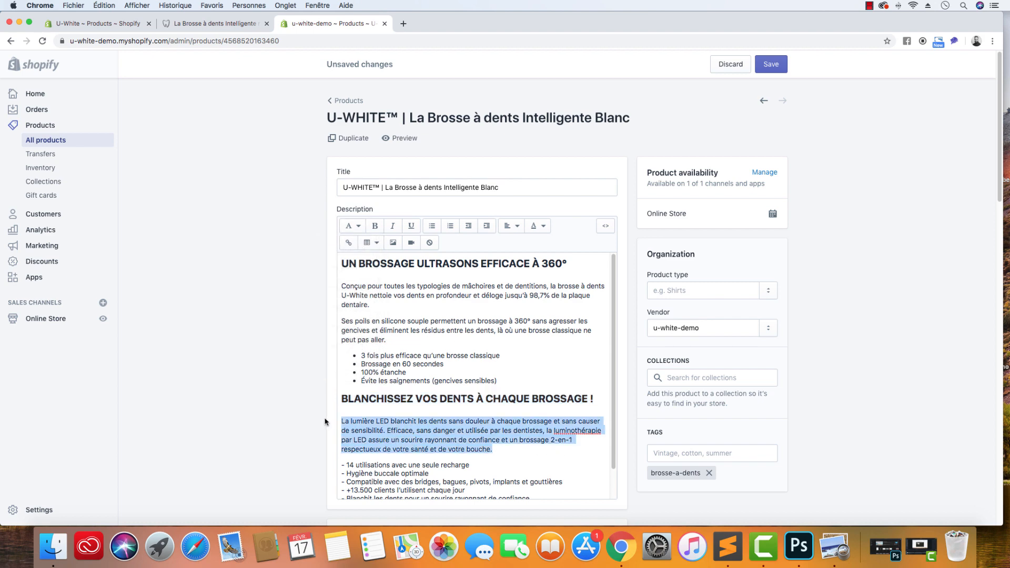
{"action": "left_click", "coordinate": [357, 227]}
Inspect the description's HTML source, then return to the visual editor at the second section's feature lines
{"action": "left_click", "coordinate": [605, 227]}
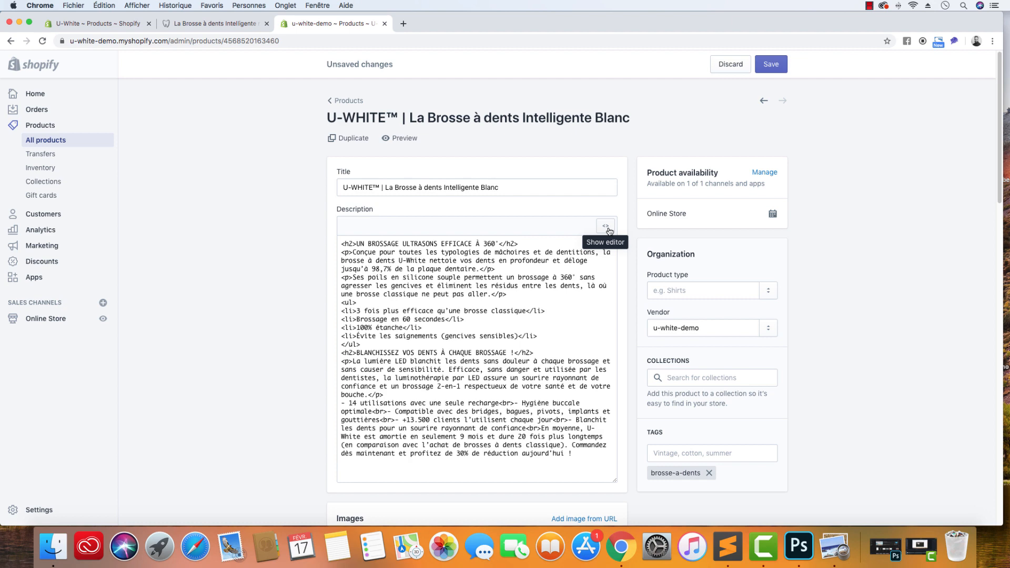
{"action": "left_click", "coordinate": [606, 226]}
{"action": "scroll", "coordinate": [382, 463], "scroll_direction": "down", "scroll_amount": 2}
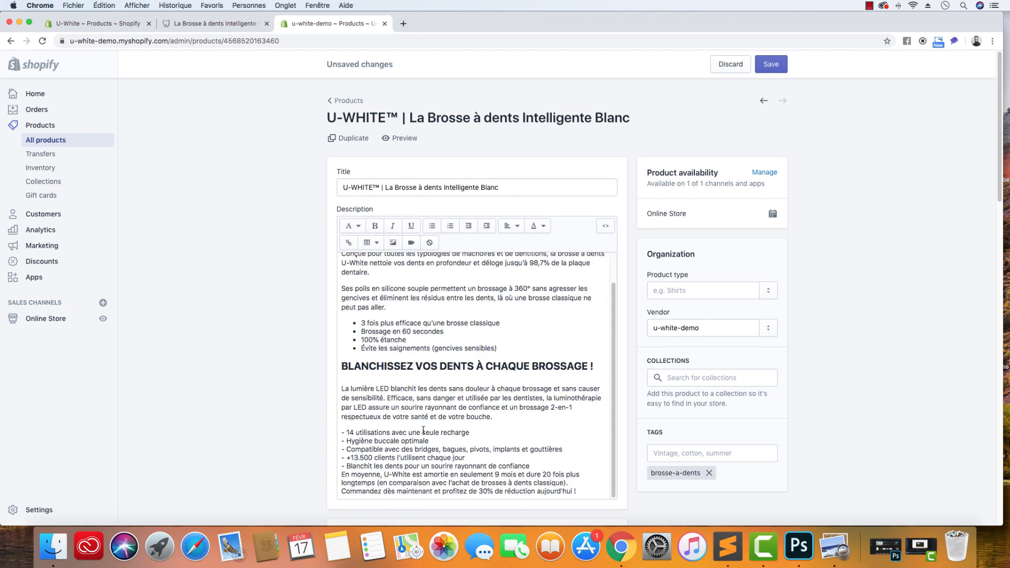
Turn the five feature lines under "BLANCHISSEZ VOS DENTS À CHAQUE BROSSAGE !" into a bulleted list and remove their leading dashes
{"action": "left_click_drag", "start_coordinate": [544, 463], "coordinate": [335, 435]}
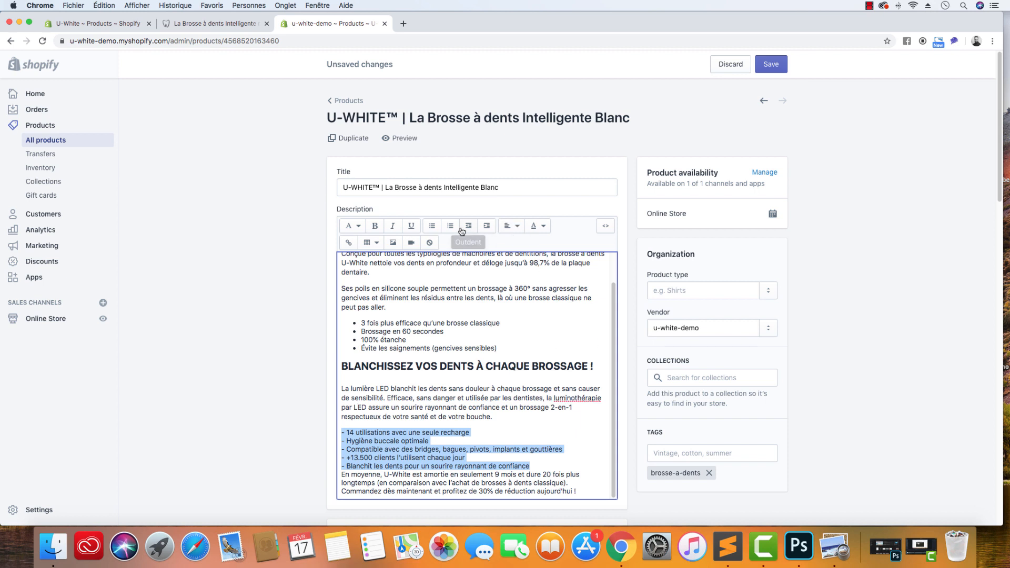
{"action": "left_click", "coordinate": [439, 228]}
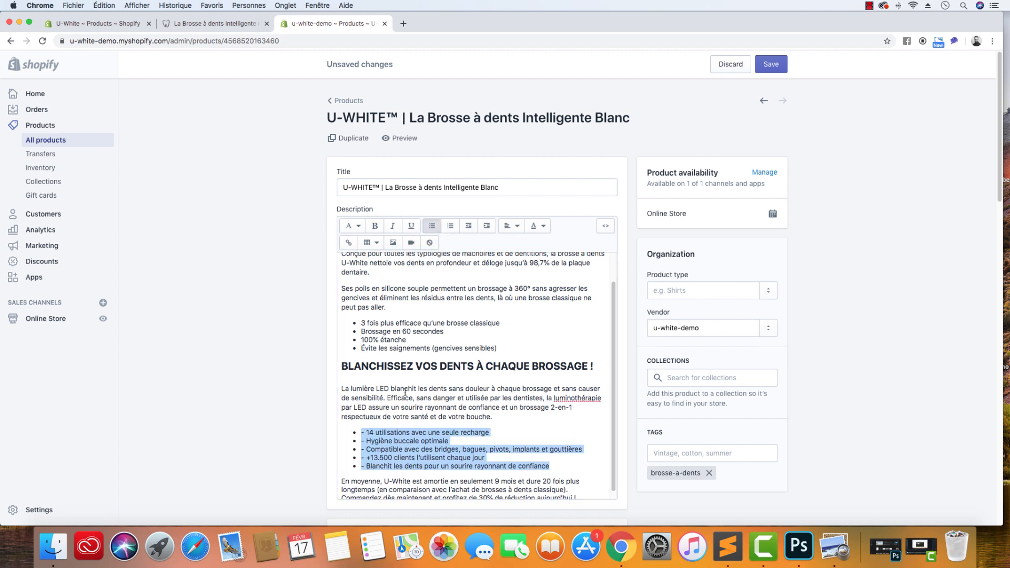
{"action": "left_click", "coordinate": [366, 433]}
{"action": "key", "text": "BackSpace"}
{"action": "key", "text": "BackSpace"}
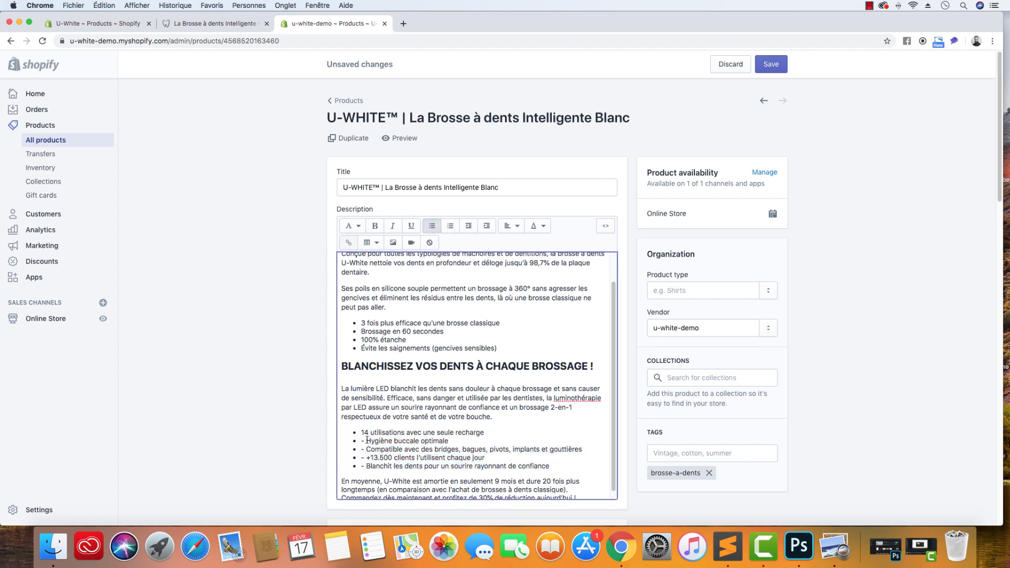
{"action": "left_click", "coordinate": [367, 441]}
{"action": "key", "text": "BackSpace"}
{"action": "key", "text": "BackSpace"}
{"action": "left_click", "coordinate": [367, 450]}
{"action": "key", "text": "BackSpace"}
{"action": "key", "text": "BackSpace"}
{"action": "left_click", "coordinate": [369, 457]}
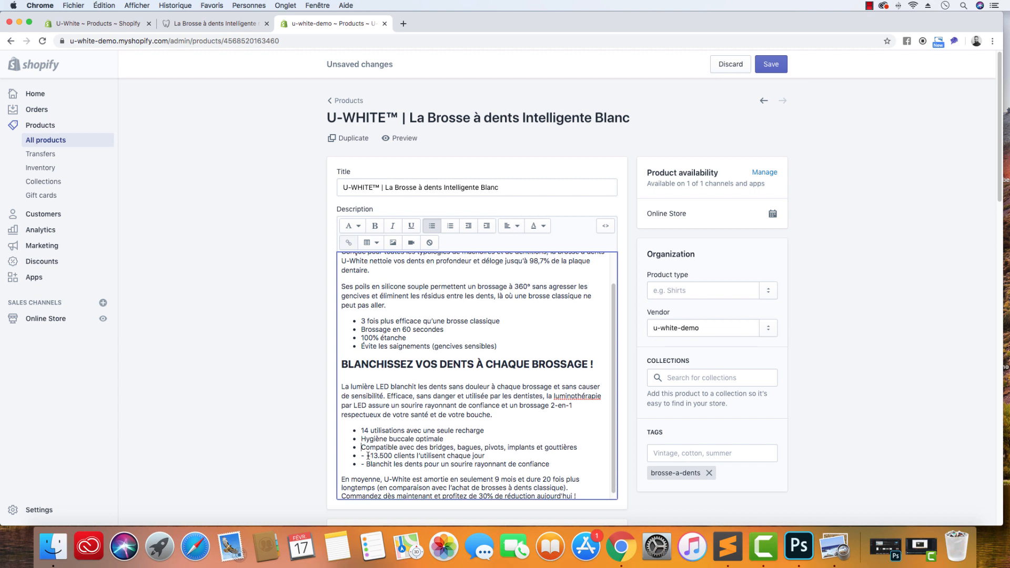
{"action": "key", "text": "BackSpace"}
{"action": "key", "text": "BackSpace"}
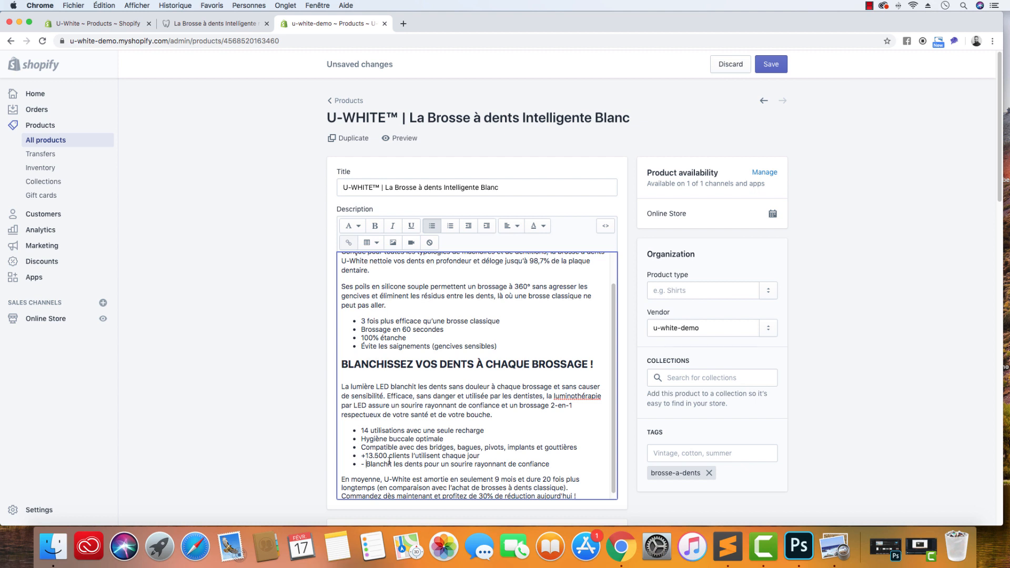
{"action": "key", "text": "BackSpace"}
{"action": "key", "text": "BackSpace"}
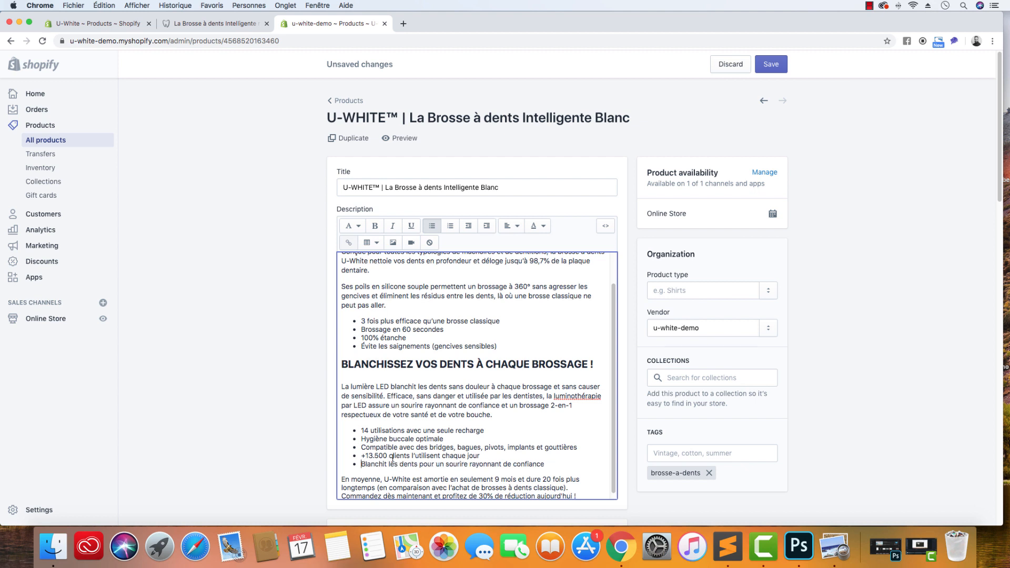
{"action": "scroll", "coordinate": [393, 457], "scroll_direction": "down", "scroll_amount": 1}
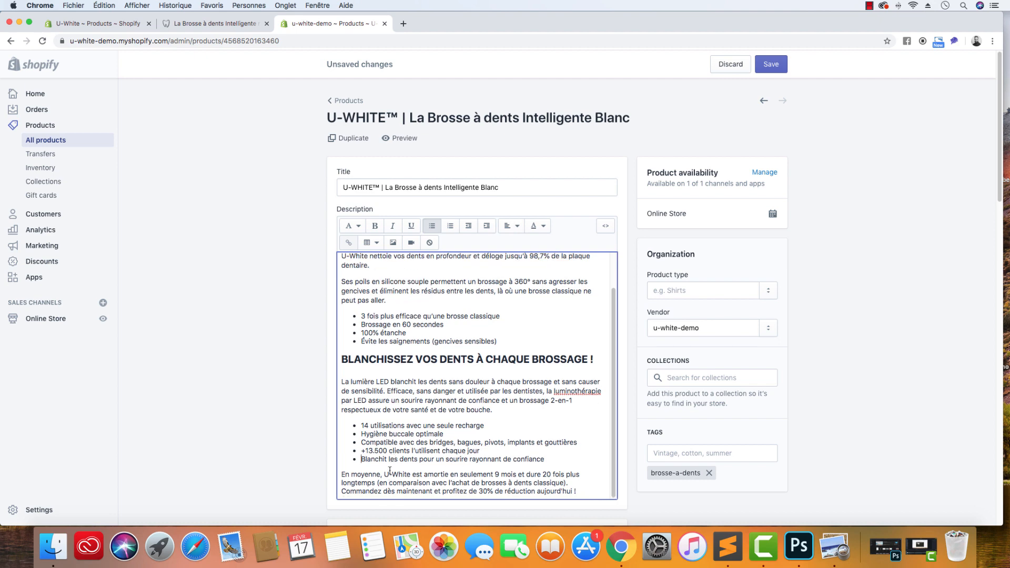
Consult the live uwhite.fr product page and bold "La lumière LED blanchit les dents sans douleur à chaque brossage" in the description
{"action": "left_click", "coordinate": [205, 23]}
{"action": "scroll", "coordinate": [496, 283], "scroll_direction": "up", "scroll_amount": 4}
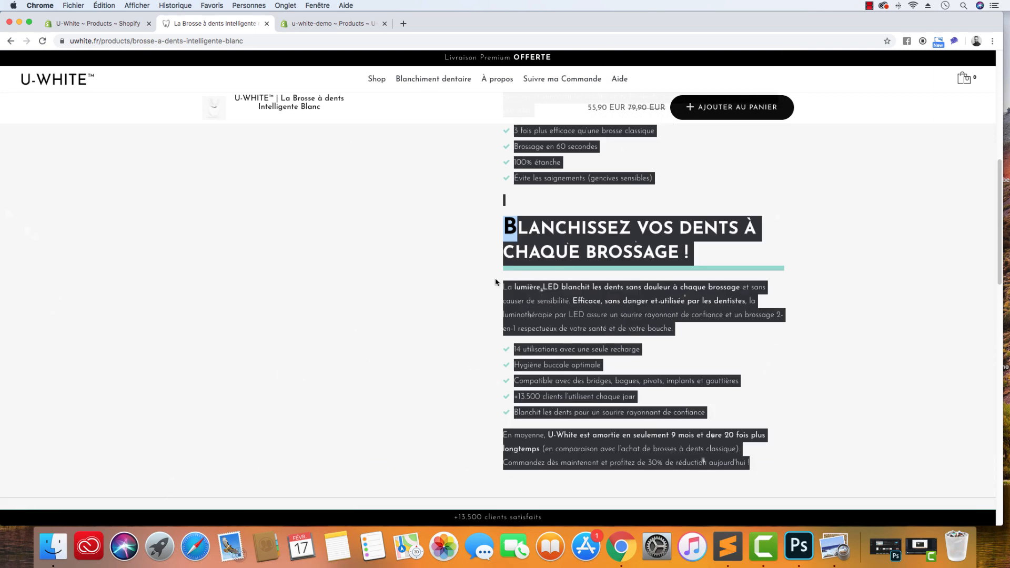
{"action": "left_click", "coordinate": [495, 283]}
{"action": "scroll", "coordinate": [488, 283], "scroll_direction": "up", "scroll_amount": 6}
{"action": "scroll", "coordinate": [488, 283], "scroll_direction": "down", "scroll_amount": 5}
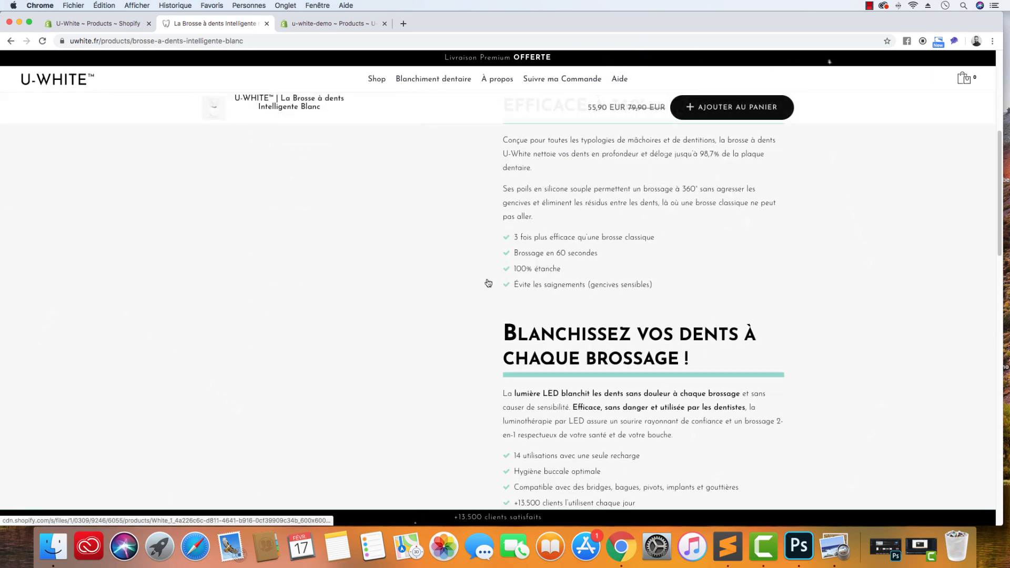
{"action": "scroll", "coordinate": [488, 283], "scroll_direction": "down", "scroll_amount": 2}
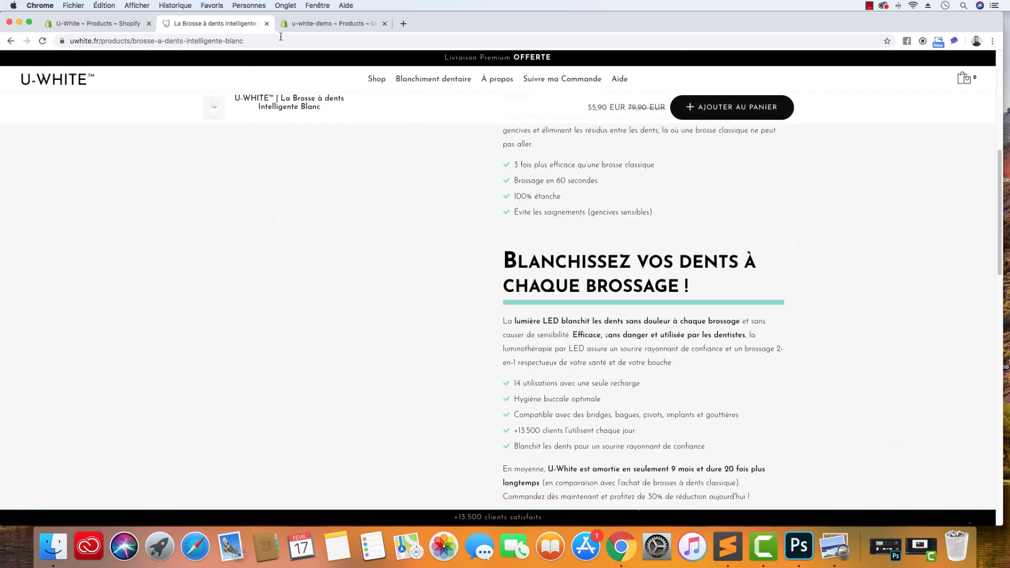
{"action": "left_click", "coordinate": [330, 26]}
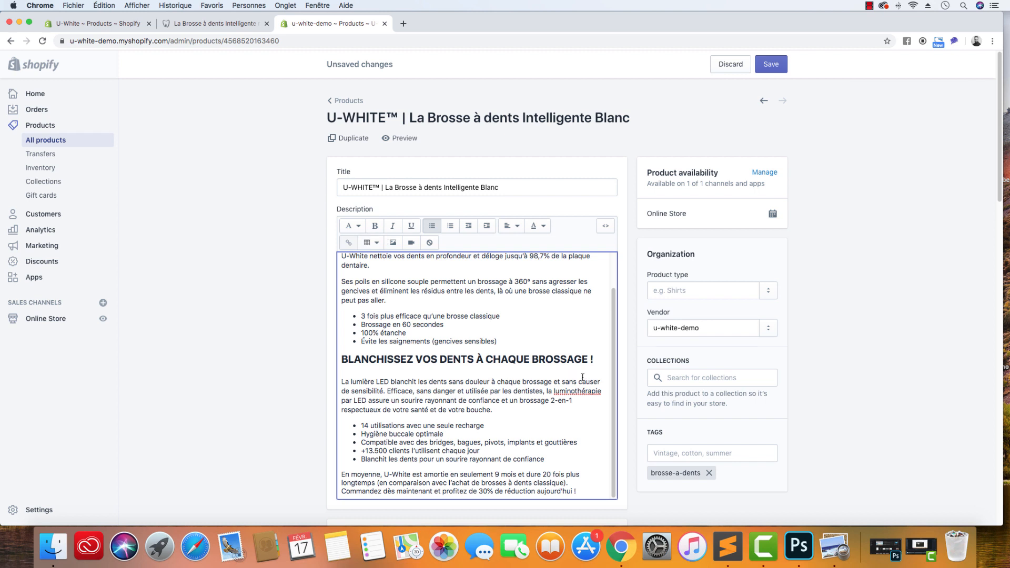
{"action": "left_click_drag", "start_coordinate": [552, 381], "coordinate": [338, 380]}
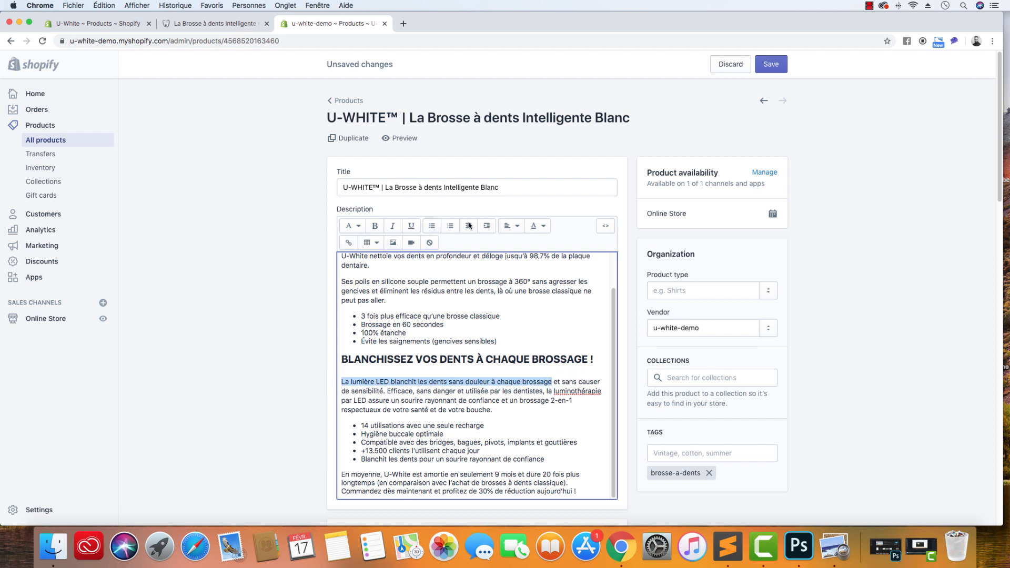
{"action": "left_click", "coordinate": [375, 226]}
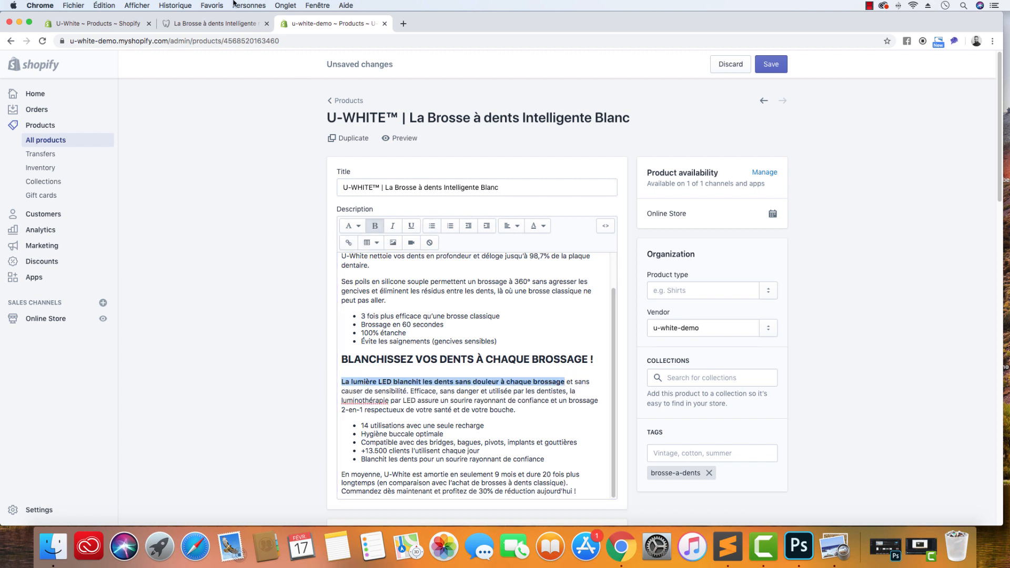
Check the bold wording on the live page and remove the bold from "La" before "lumière LED"
{"action": "left_click", "coordinate": [222, 24]}
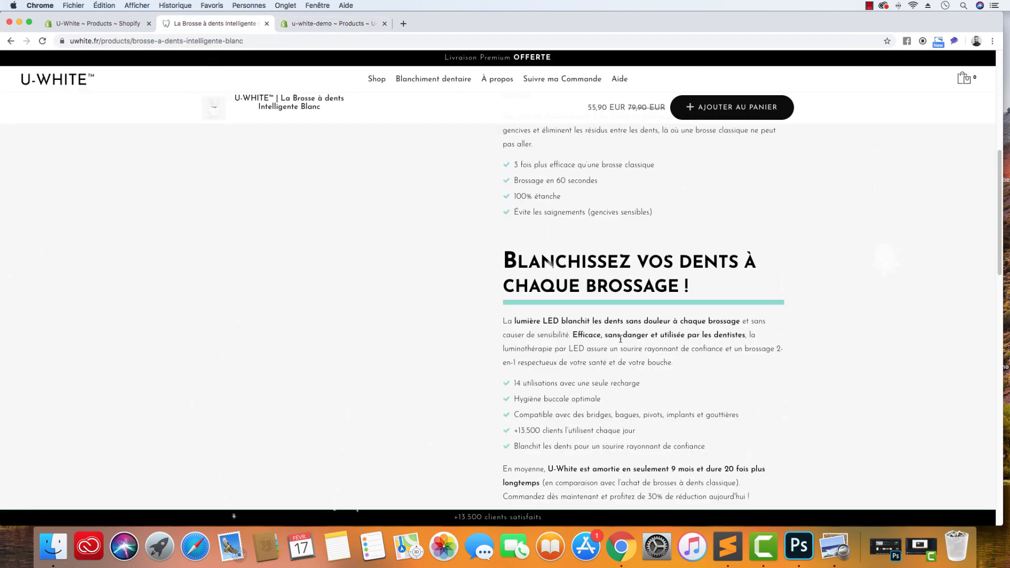
{"action": "left_click", "coordinate": [297, 27]}
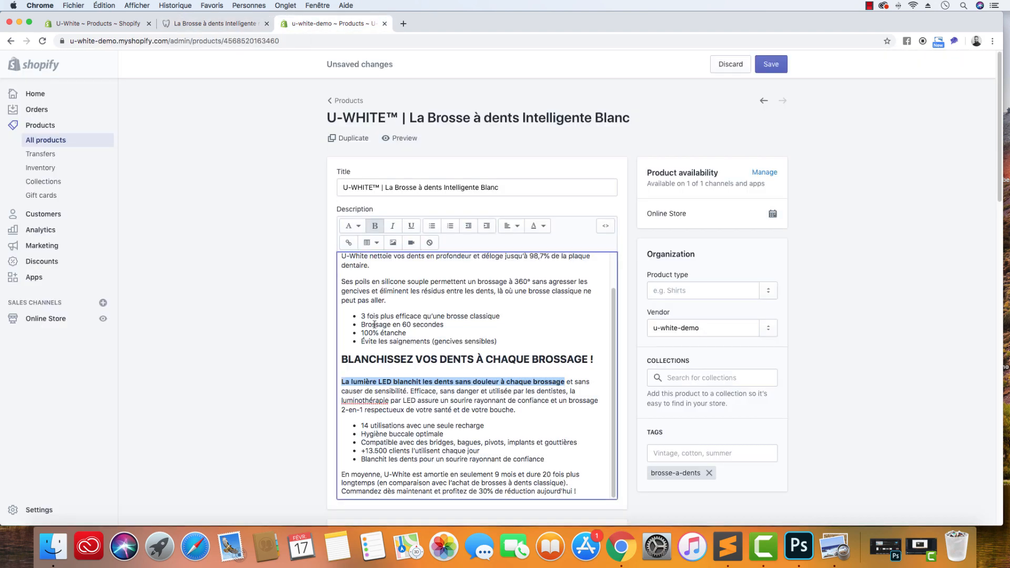
{"action": "left_click", "coordinate": [363, 383]}
{"action": "left_click_drag", "start_coordinate": [353, 382], "coordinate": [305, 382]}
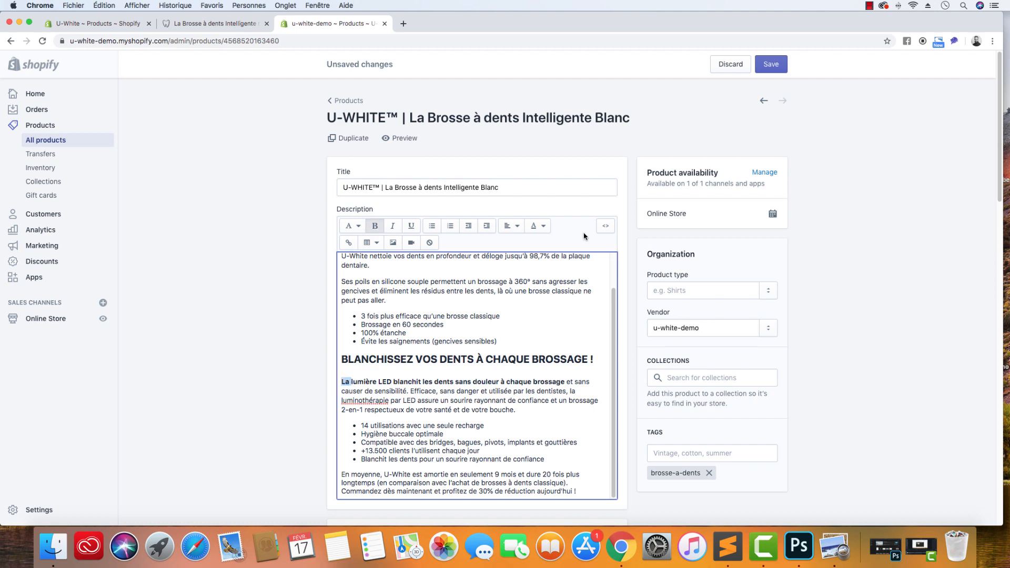
{"action": "left_click", "coordinate": [272, 269]}
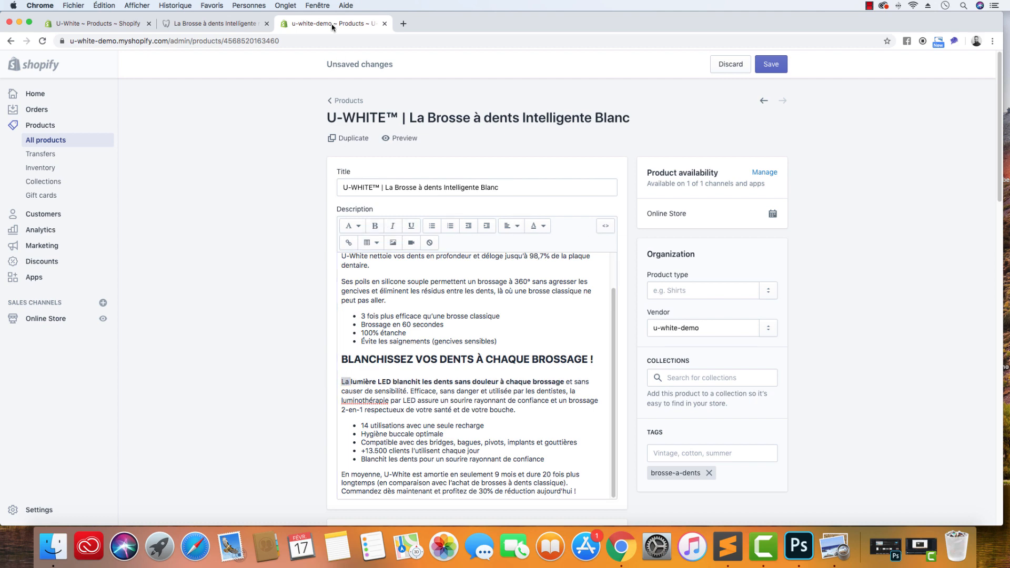
Following the live page, bold "Efficace, sans danger et utilisée par les dentistes" in the LED paragraph
{"action": "left_click", "coordinate": [221, 24]}
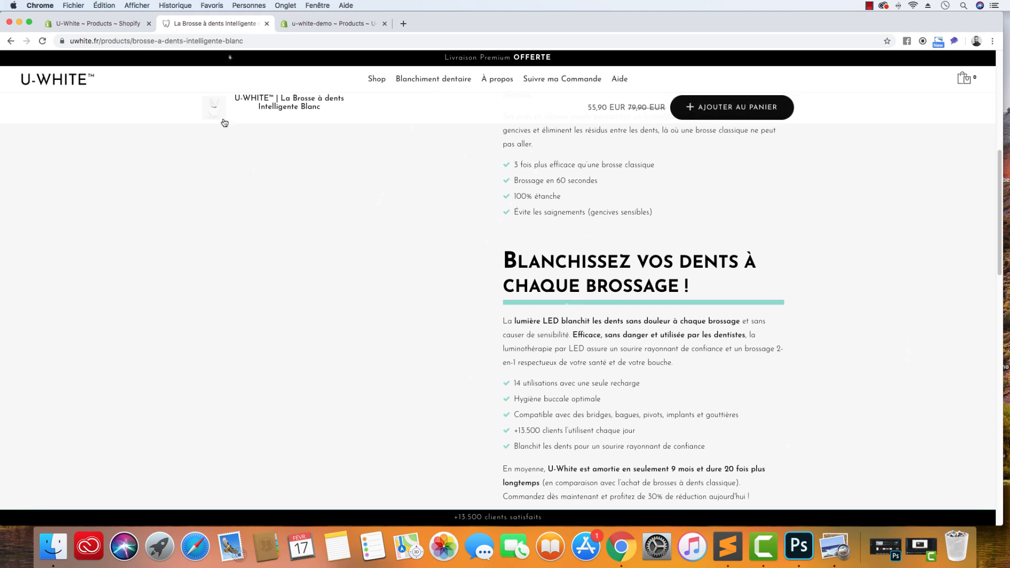
{"action": "left_click", "coordinate": [318, 25]}
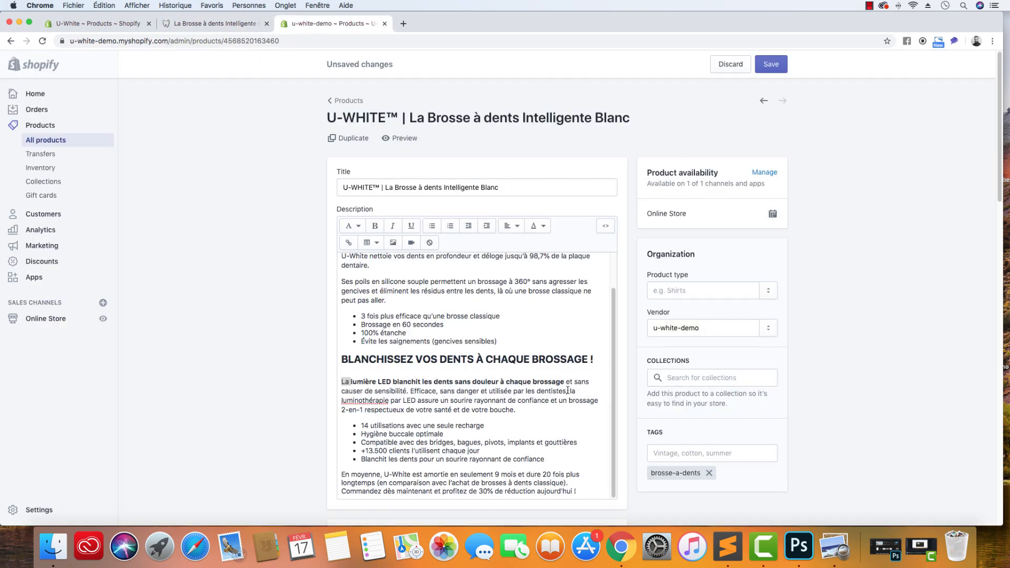
{"action": "left_click_drag", "start_coordinate": [566, 391], "coordinate": [411, 392]}
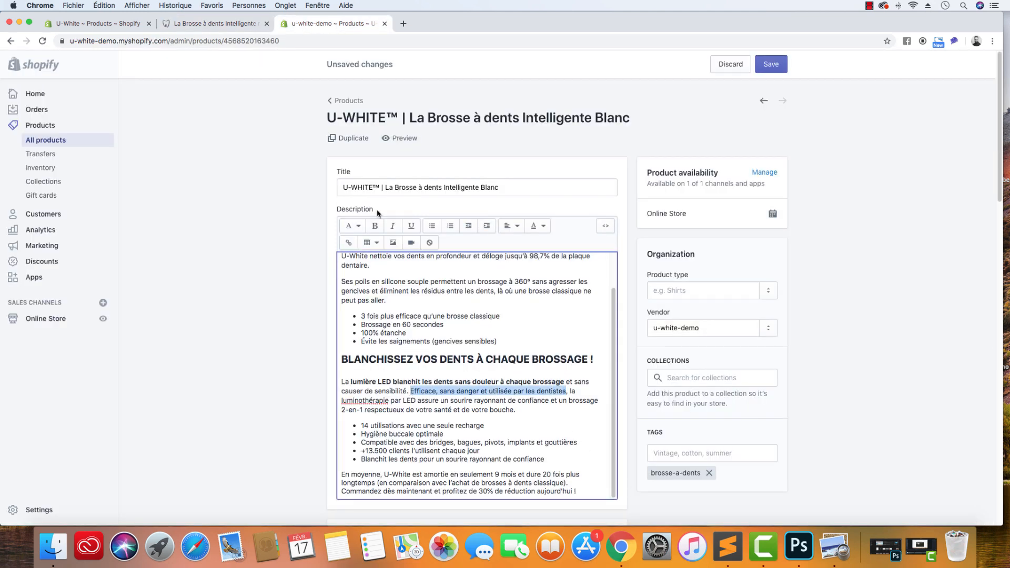
{"action": "left_click", "coordinate": [374, 226]}
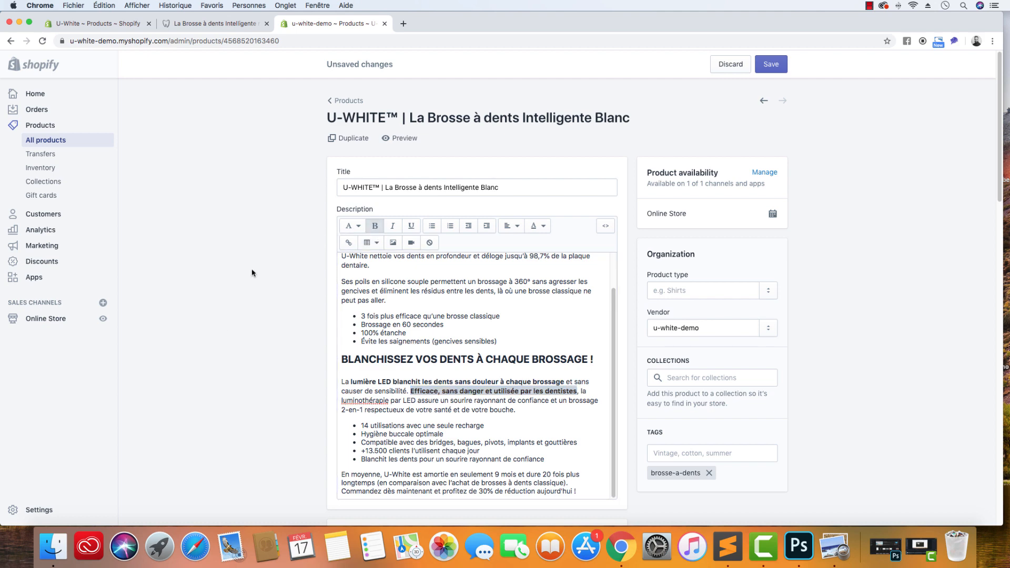
Bold "U-White est amortie en seulement 9 mois et dure 20 fois plus longtemps" in the closing paragraph, comparing it with the live page
{"action": "left_click", "coordinate": [216, 24]}
{"action": "scroll", "coordinate": [638, 347], "scroll_direction": "up", "scroll_amount": 5}
{"action": "scroll", "coordinate": [638, 347], "scroll_direction": "down", "scroll_amount": 5}
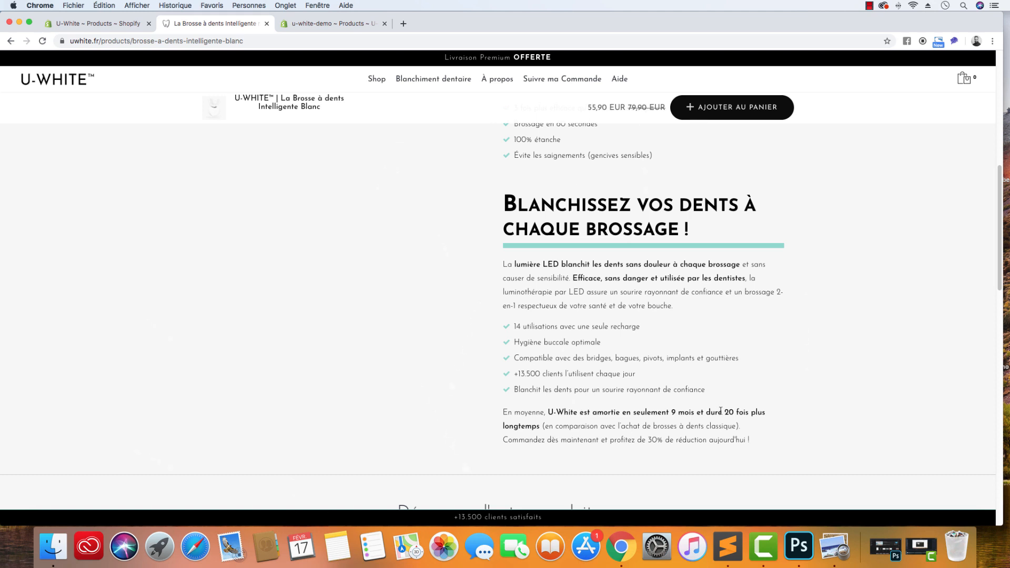
{"action": "left_click", "coordinate": [327, 23]}
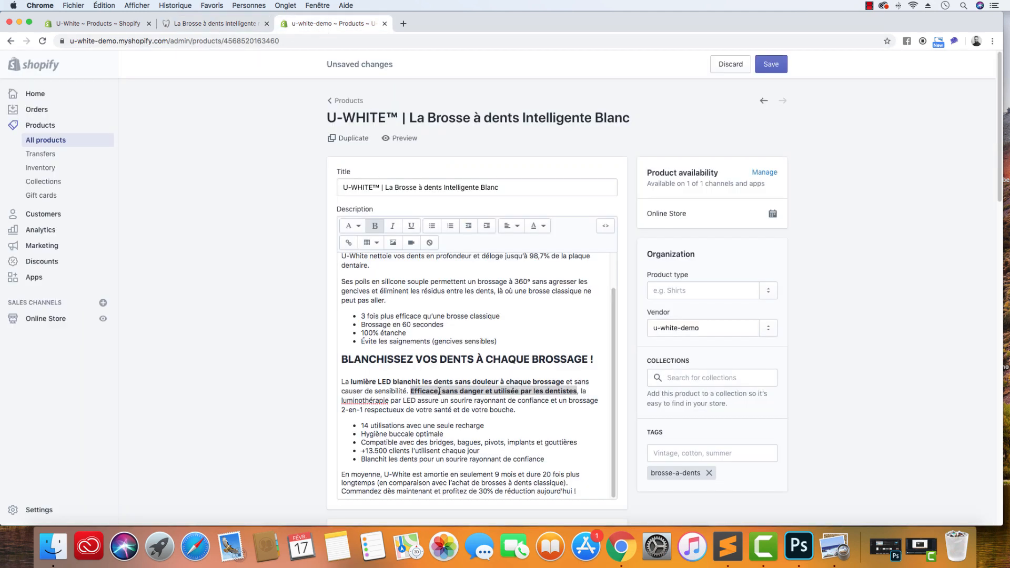
{"action": "mouse_move", "coordinate": [385, 475]}
{"action": "left_mouse_down"}
{"action": "mouse_move", "coordinate": [533, 476]}
{"action": "mouse_move", "coordinate": [375, 483]}
{"action": "left_mouse_up"}
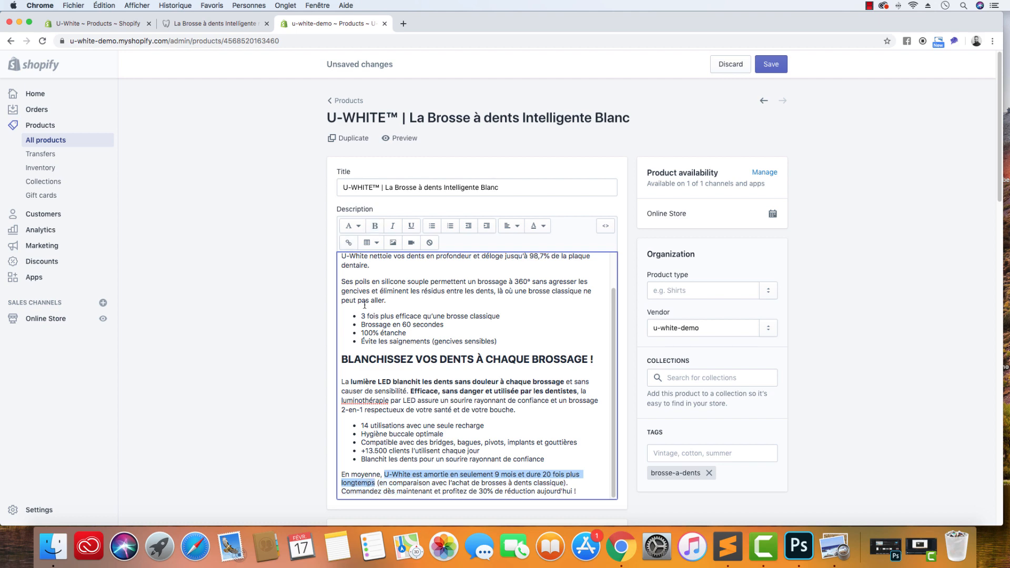
{"action": "left_click", "coordinate": [375, 226]}
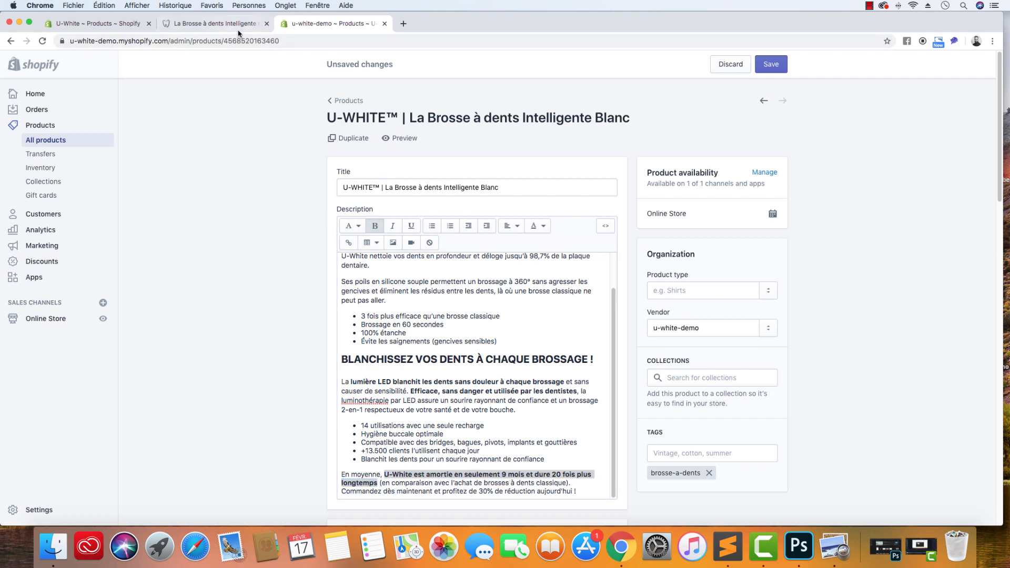
{"action": "left_click", "coordinate": [257, 26]}
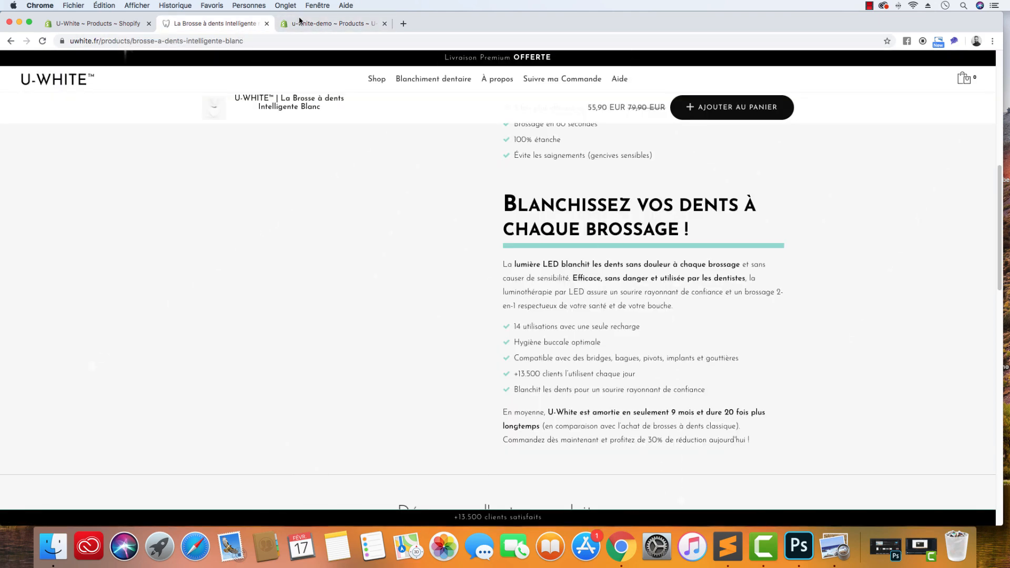
{"action": "left_click", "coordinate": [328, 23]}
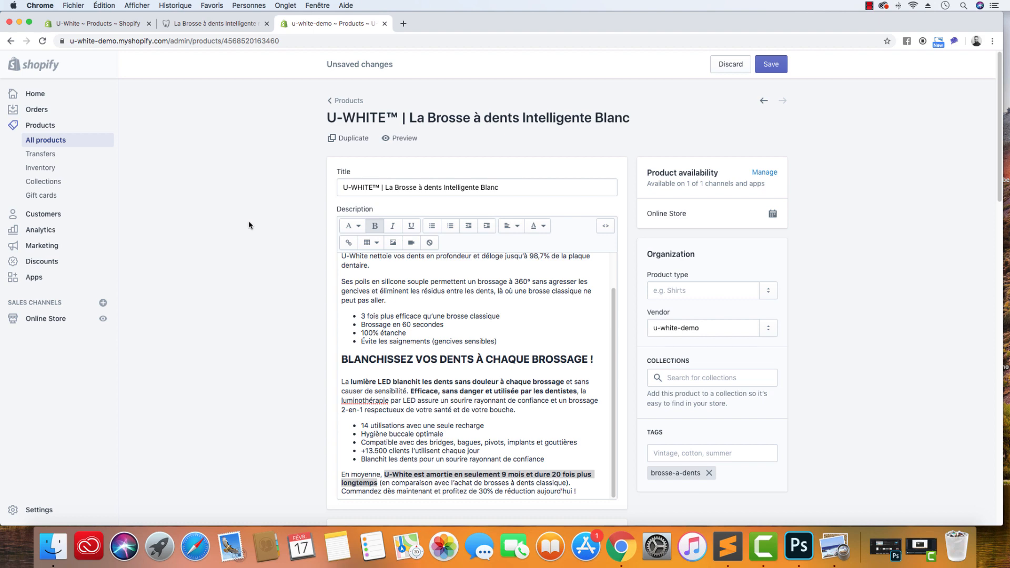
Examine the heading, list and bold formatting of the uwhite.fr blog article "Pourquoi se faire blanchir les dents ?", then return to the product editor
{"action": "left_click", "coordinate": [232, 23]}
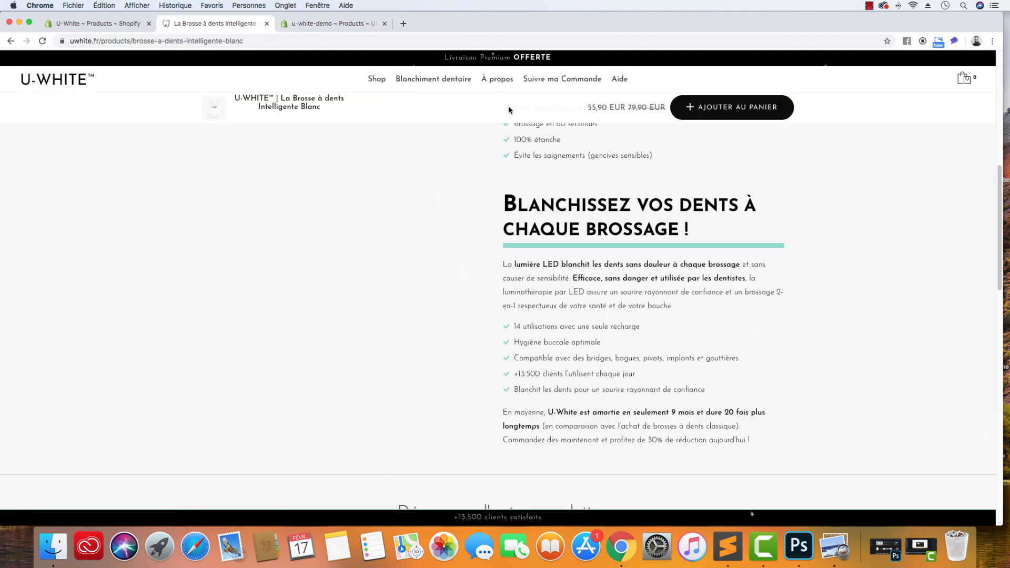
{"action": "left_click", "coordinate": [437, 82]}
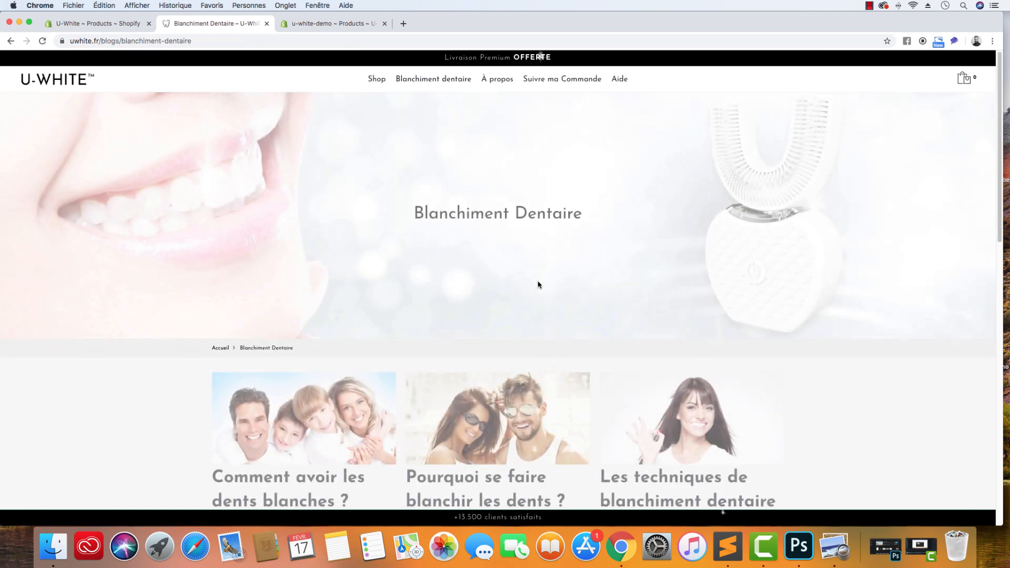
{"action": "scroll", "coordinate": [447, 289], "scroll_direction": "down", "scroll_amount": 4}
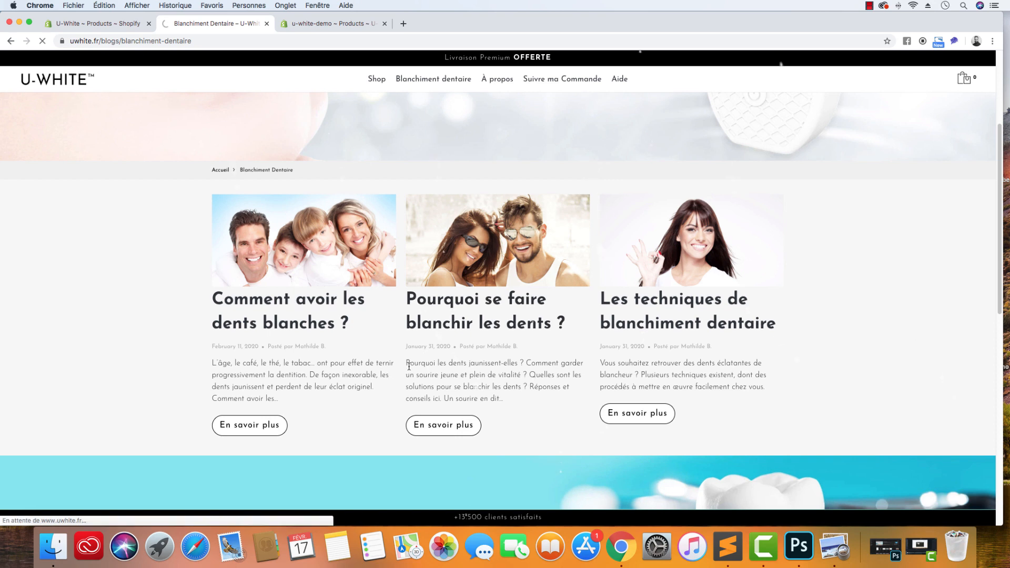
{"action": "left_click", "coordinate": [440, 319]}
{"action": "scroll", "coordinate": [442, 320], "scroll_direction": "down", "scroll_amount": 20}
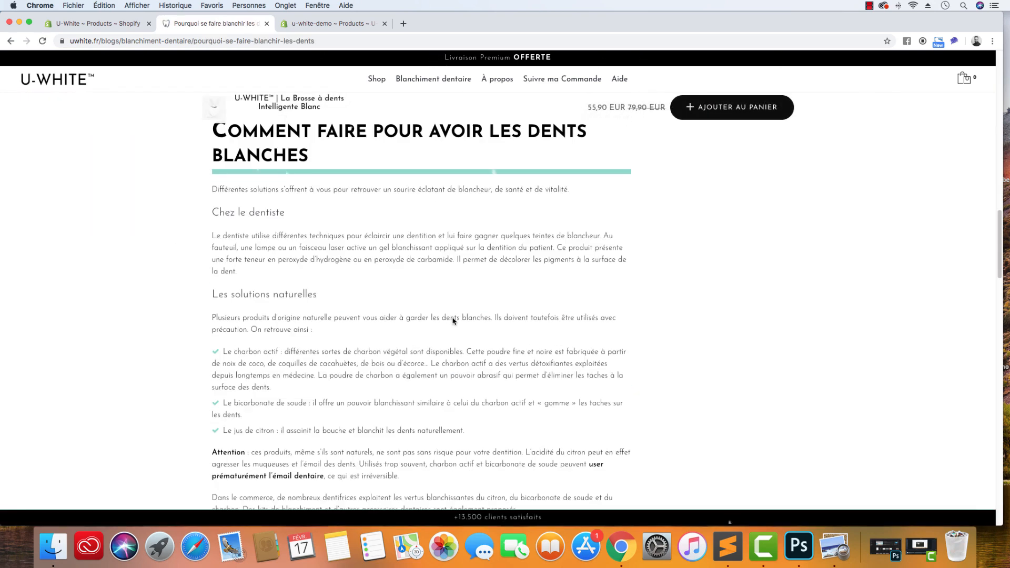
{"action": "scroll", "coordinate": [482, 317], "scroll_direction": "down", "scroll_amount": 5}
{"action": "scroll", "coordinate": [482, 318], "scroll_direction": "up", "scroll_amount": 7}
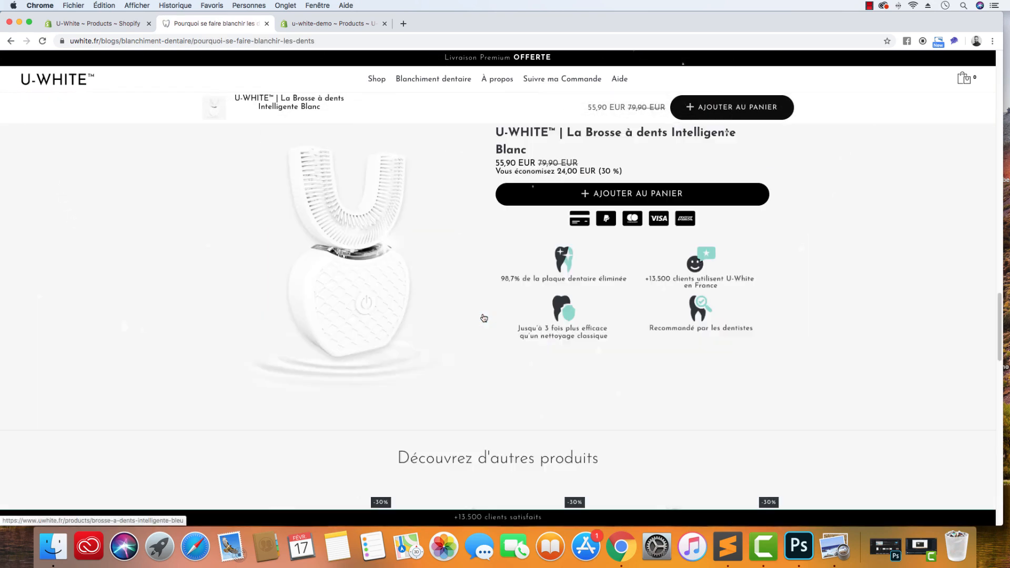
{"action": "left_click", "coordinate": [346, 23]}
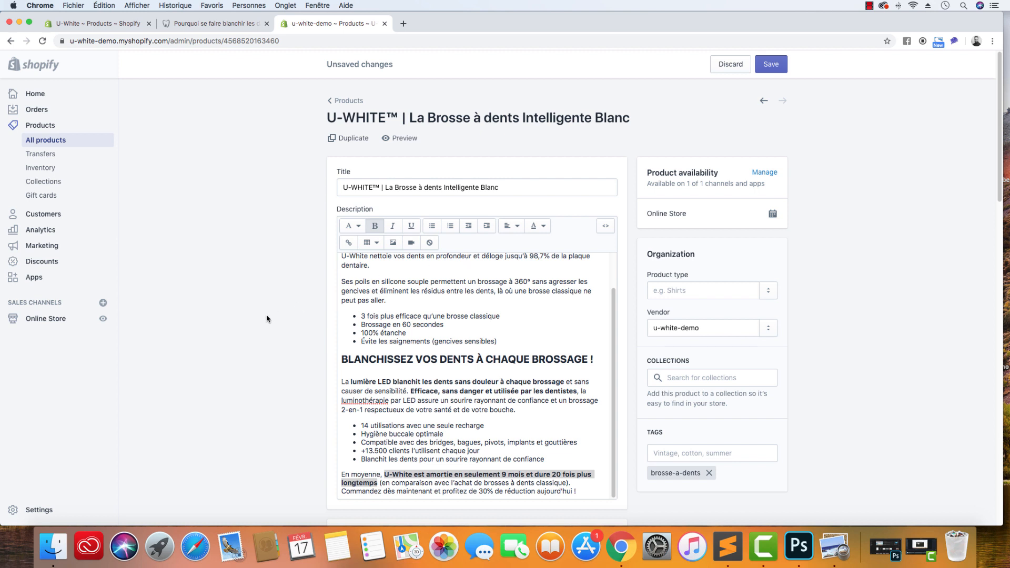
Review the remaining product sections and save the changes to the white toothbrush product
{"action": "scroll", "coordinate": [267, 318], "scroll_direction": "down", "scroll_amount": 8}
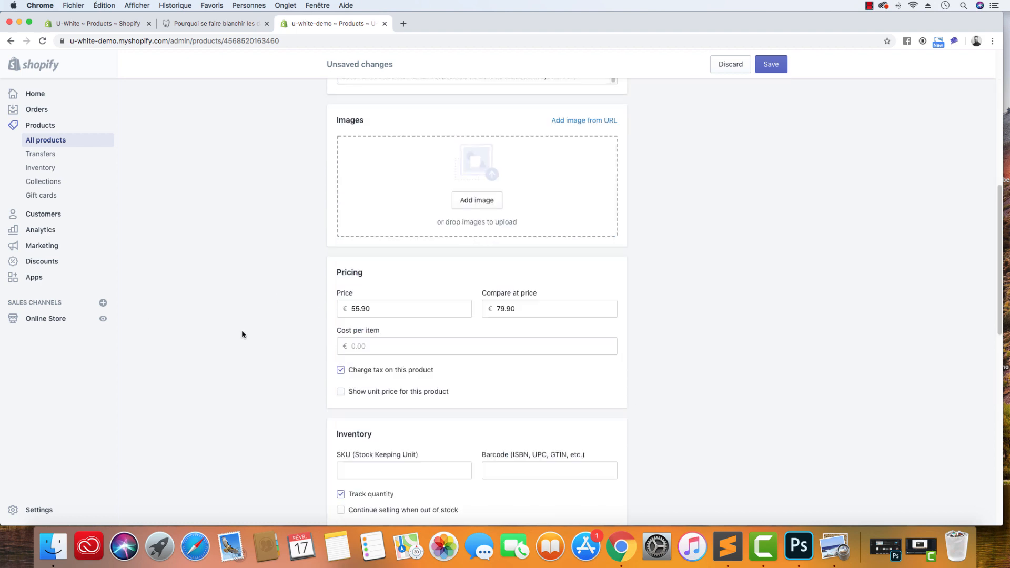
{"action": "scroll", "coordinate": [245, 337], "scroll_direction": "down", "scroll_amount": 5}
{"action": "left_click", "coordinate": [770, 64]}
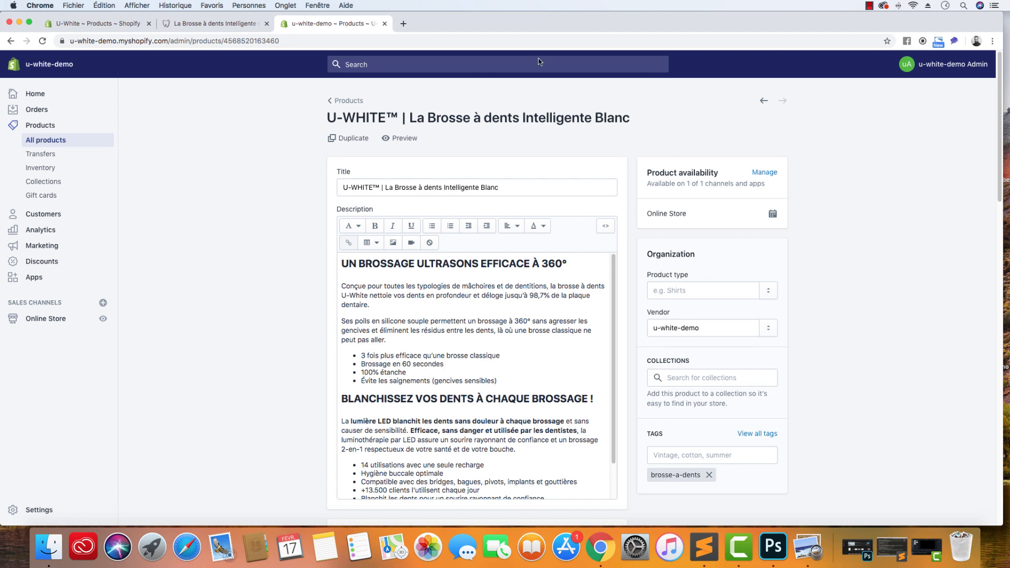
Examine the "Un brossage ultrasons efficace à 360°" section and the spacing before the next heading on the live uwhite.fr product page
{"action": "left_click", "coordinate": [216, 23]}
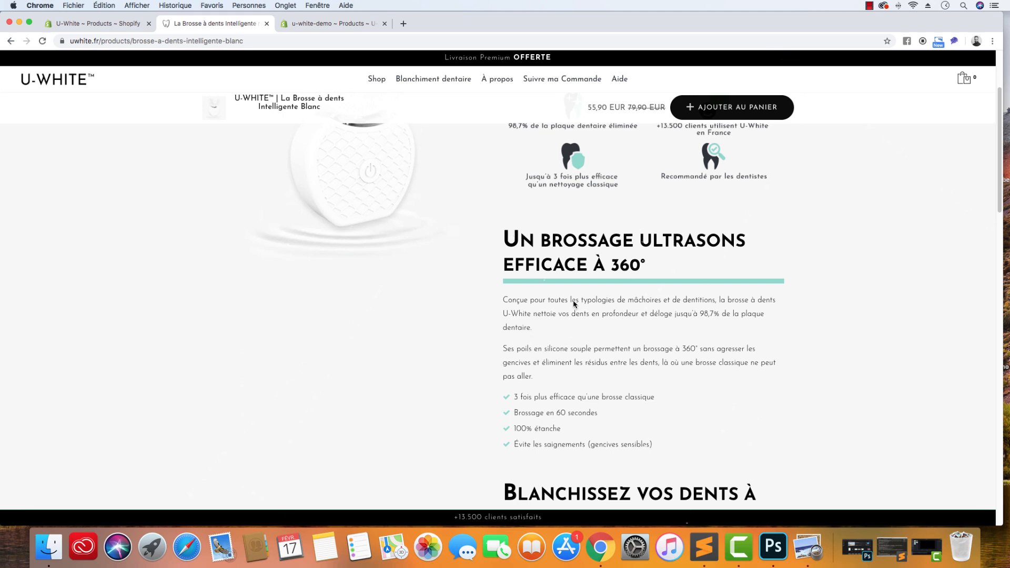
{"action": "left_click_drag", "start_coordinate": [505, 235], "coordinate": [664, 450]}
{"action": "scroll", "coordinate": [664, 450], "scroll_direction": "down", "scroll_amount": 3}
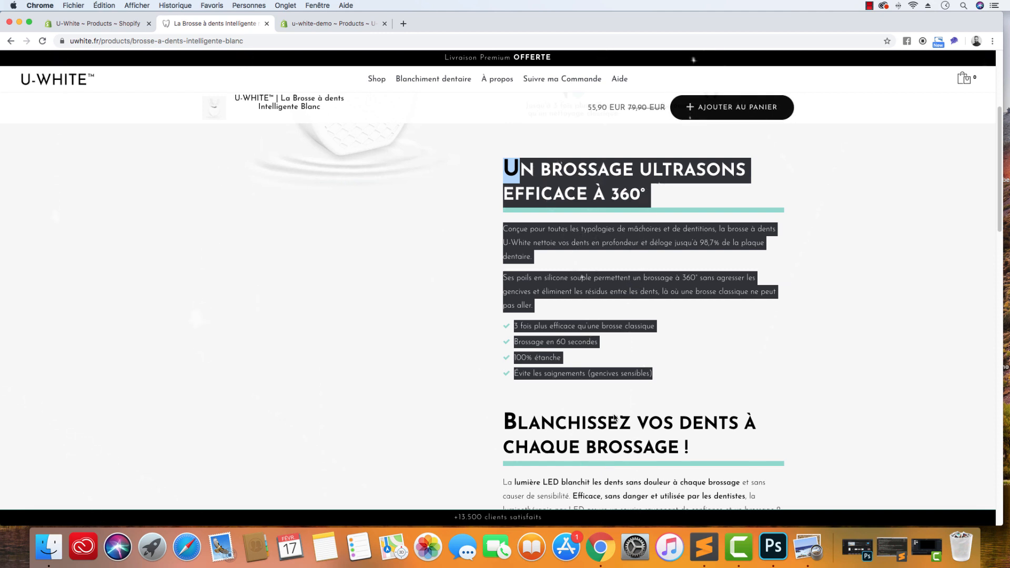
{"action": "left_click", "coordinate": [584, 390]}
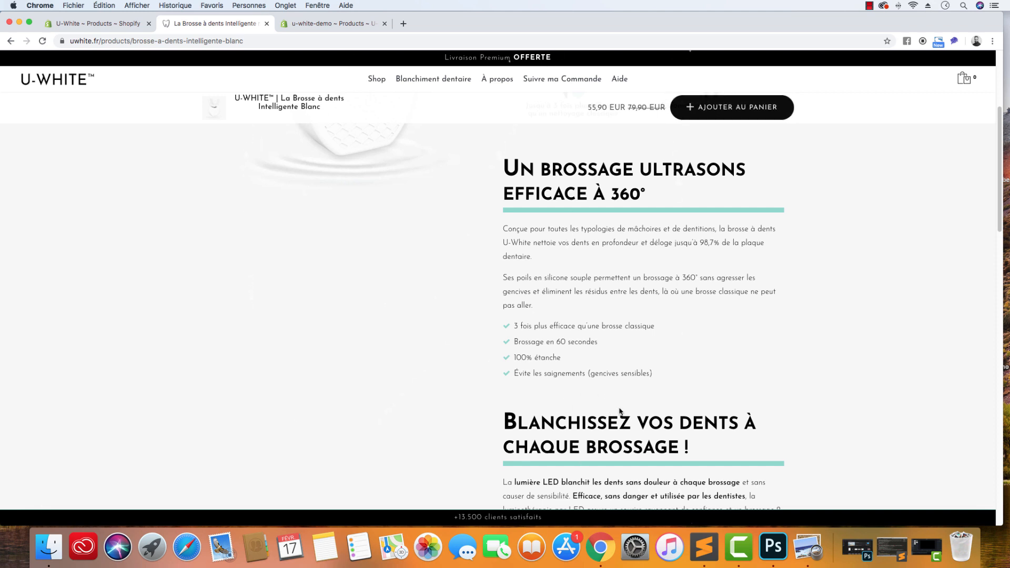
{"action": "scroll", "coordinate": [480, 408], "scroll_direction": "down", "scroll_amount": 2}
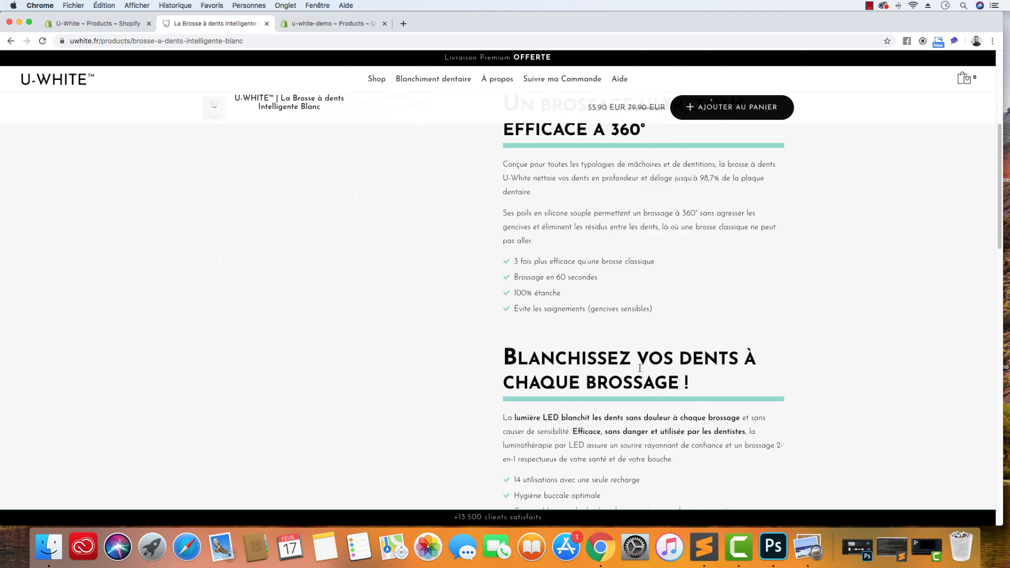
In Sublime Text, examine and copy the <br> tags above both section headings in Product.html, then return to the Shopify product editor
{"action": "left_click", "coordinate": [704, 542]}
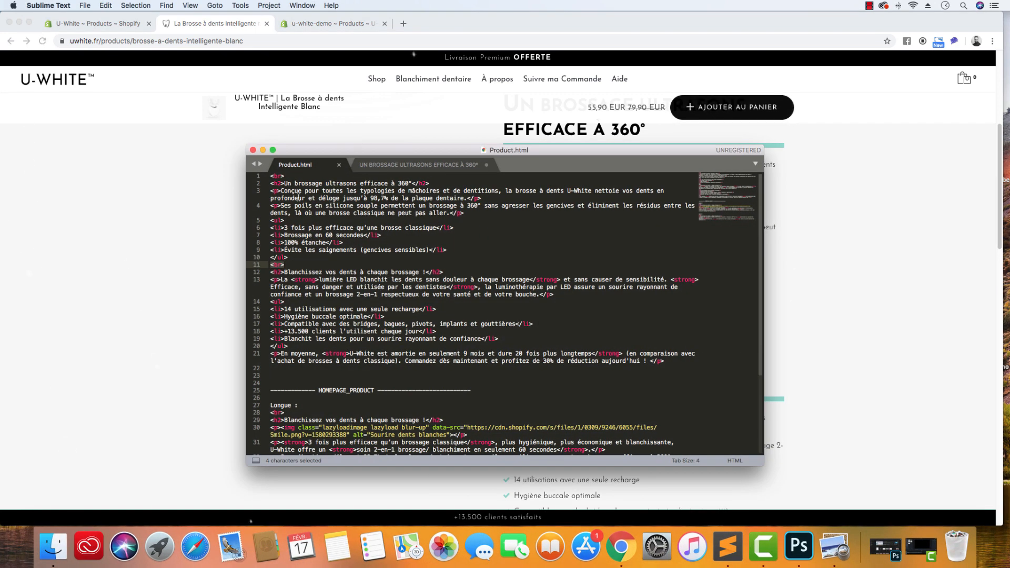
{"action": "left_click_drag", "start_coordinate": [284, 176], "coordinate": [263, 176]}
{"action": "right_click", "coordinate": [282, 181]}
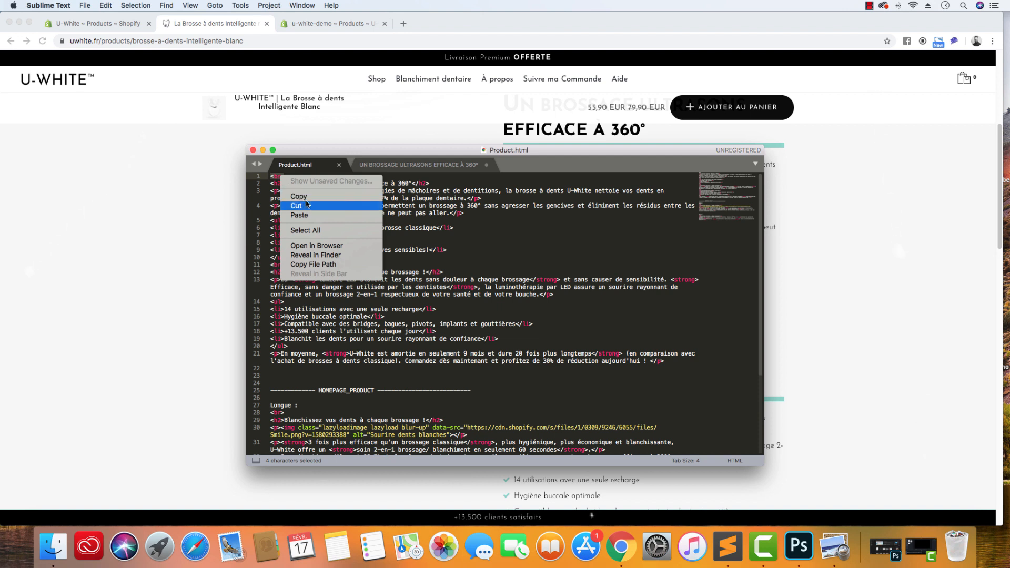
{"action": "left_click", "coordinate": [308, 199]}
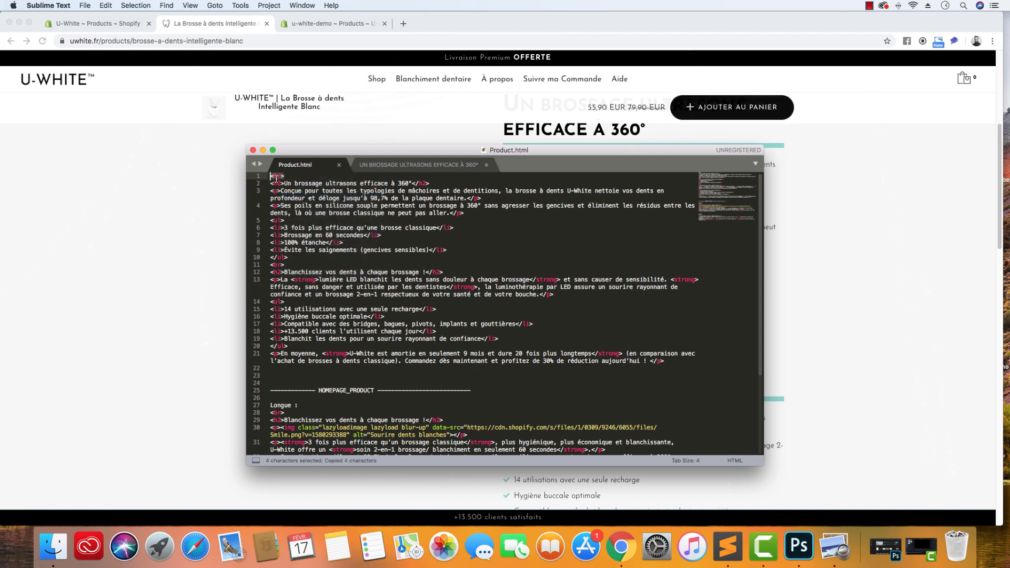
{"action": "left_click", "coordinate": [284, 265]}
{"action": "left_click_drag", "start_coordinate": [284, 265], "coordinate": [270, 265]}
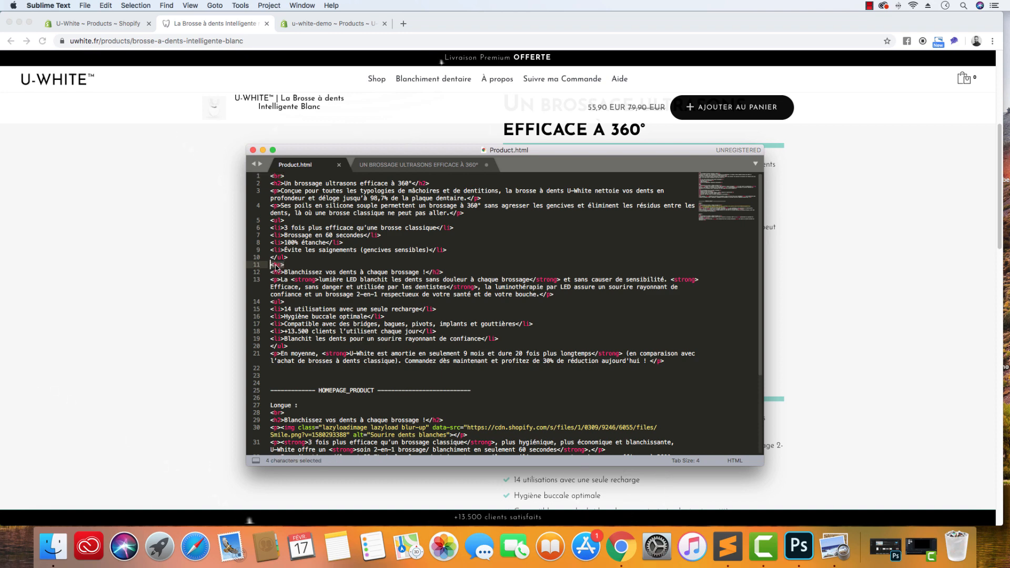
{"action": "right_click", "coordinate": [274, 264]}
{"action": "left_click", "coordinate": [289, 284]}
{"action": "left_click", "coordinate": [321, 26]}
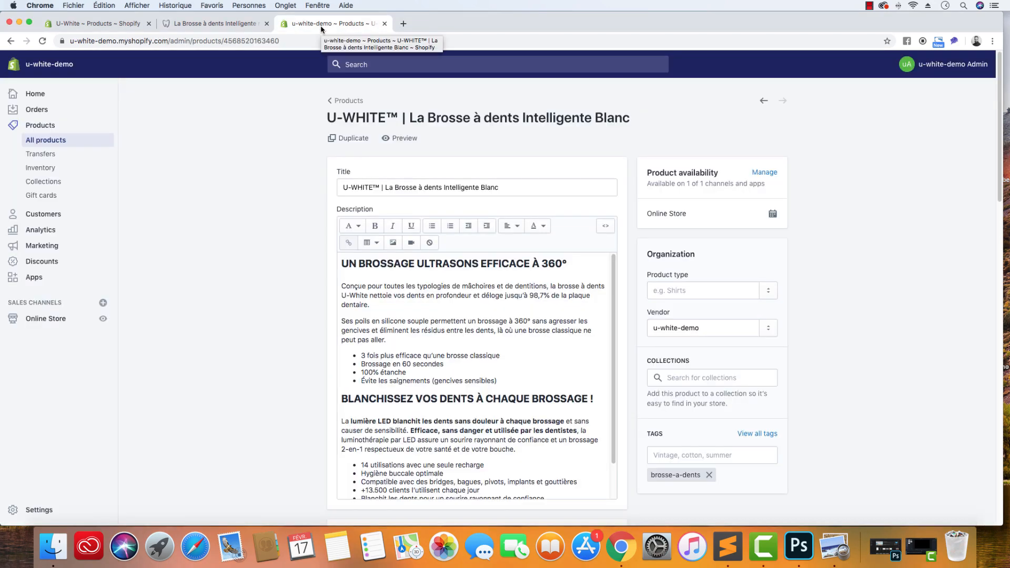
{"action": "left_click", "coordinate": [728, 545]}
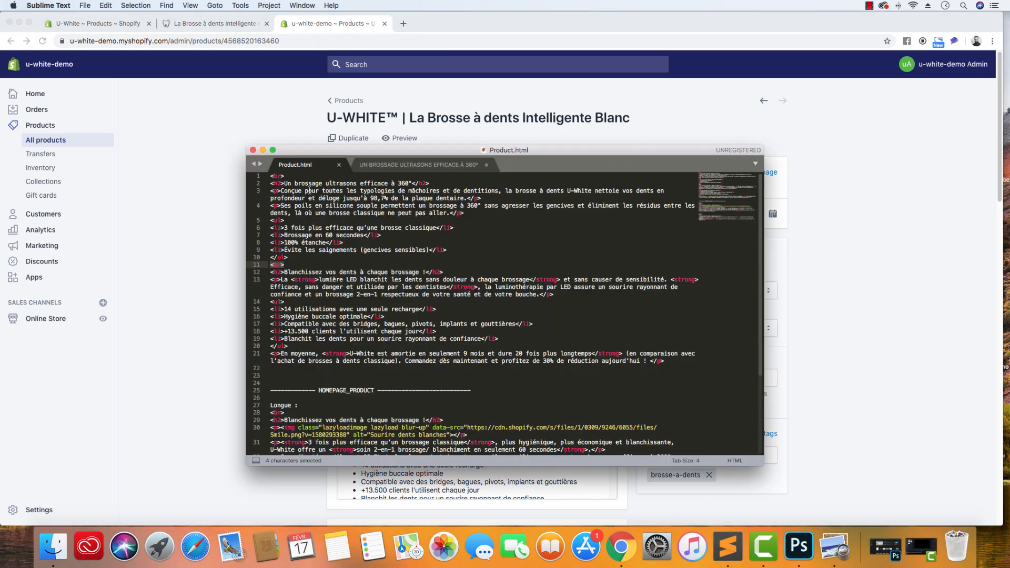
{"action": "left_click", "coordinate": [230, 168]}
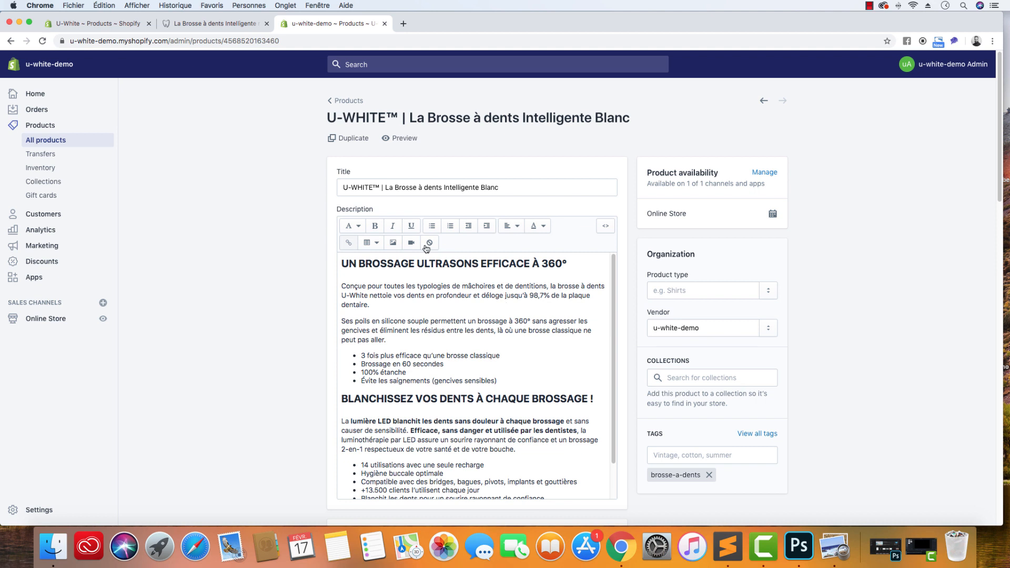
Insert a line break before the "UN BROSSAGE ULTRASONS" and "BLANCHISSEZ VOS DENTS" headings in the product description
{"action": "left_click", "coordinate": [341, 263]}
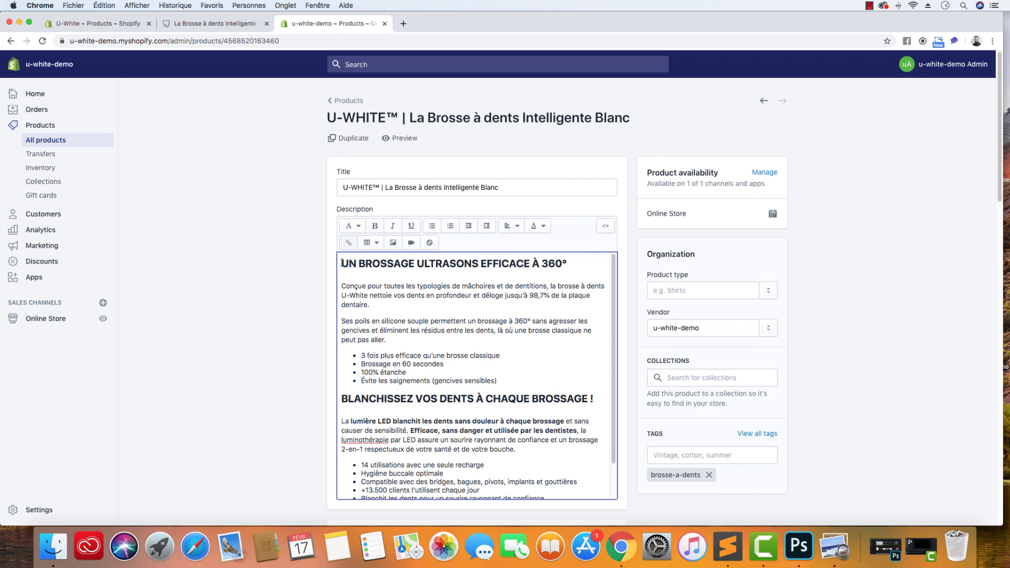
{"action": "key", "text": "Return"}
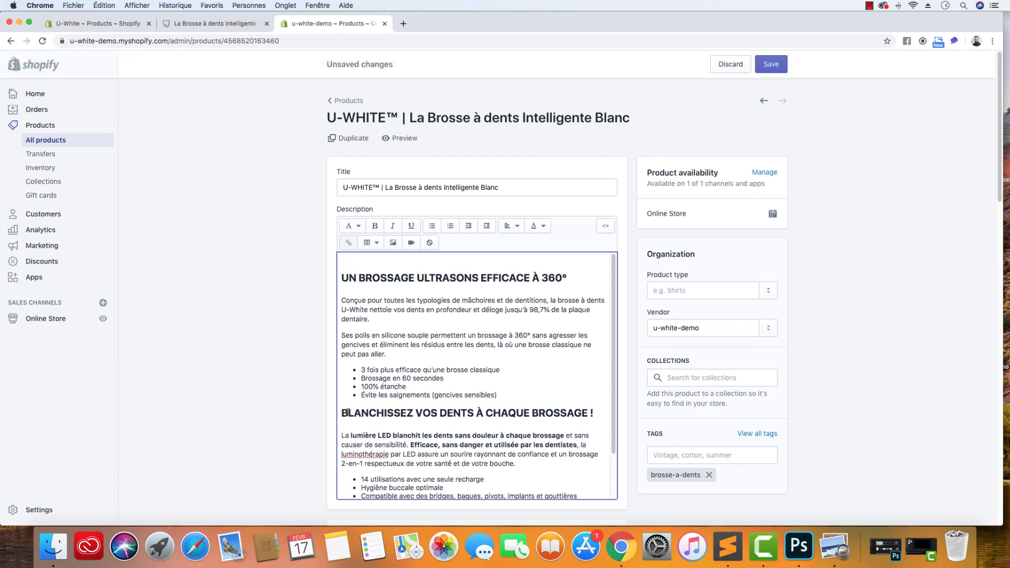
{"action": "left_click", "coordinate": [342, 413]}
{"action": "key", "text": "Return"}
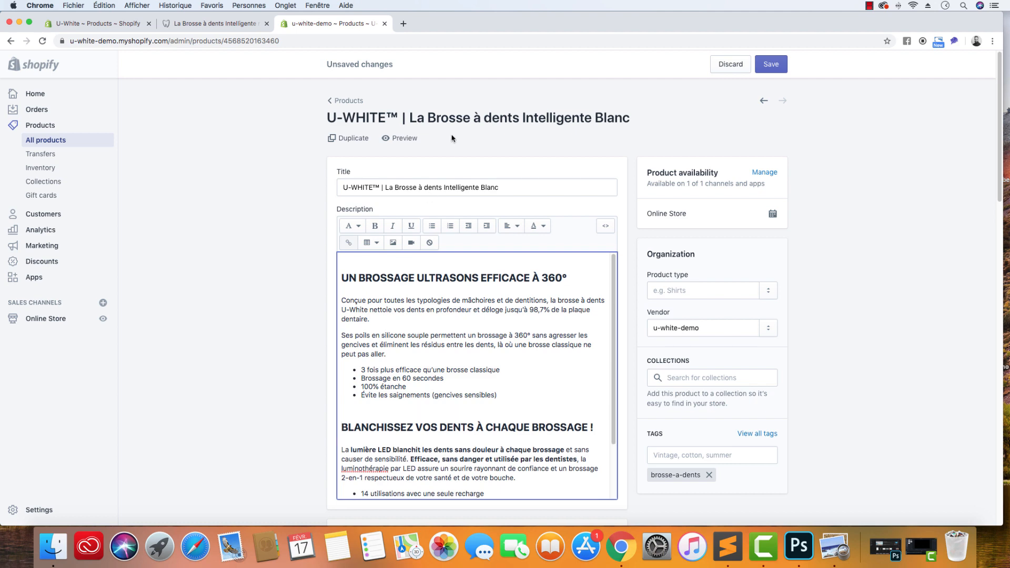
In the description's HTML source, move the <br> tag out of the first h2 heading onto its own line above it
{"action": "left_click", "coordinate": [605, 226]}
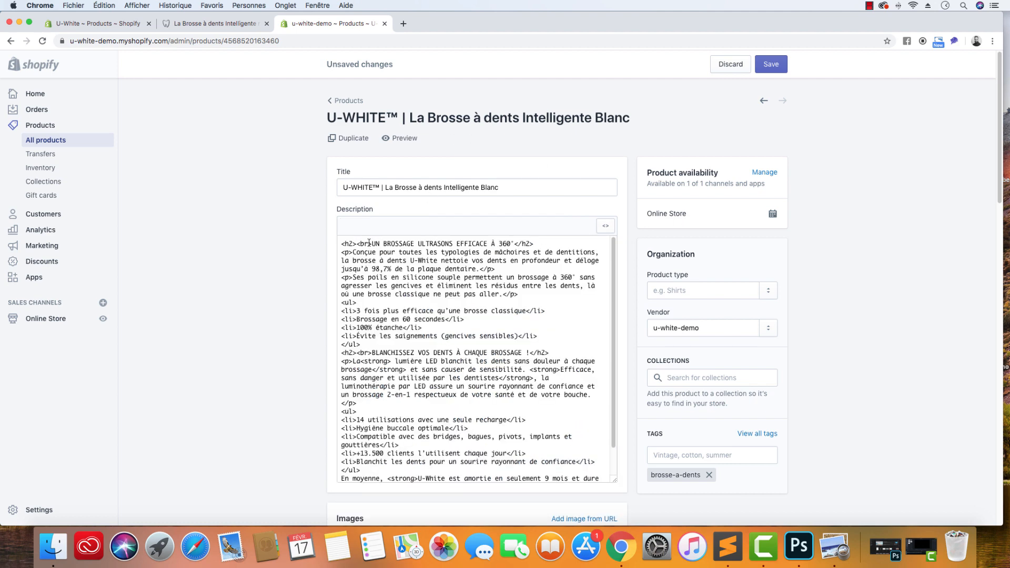
{"action": "left_click_drag", "start_coordinate": [372, 244], "coordinate": [358, 244]}
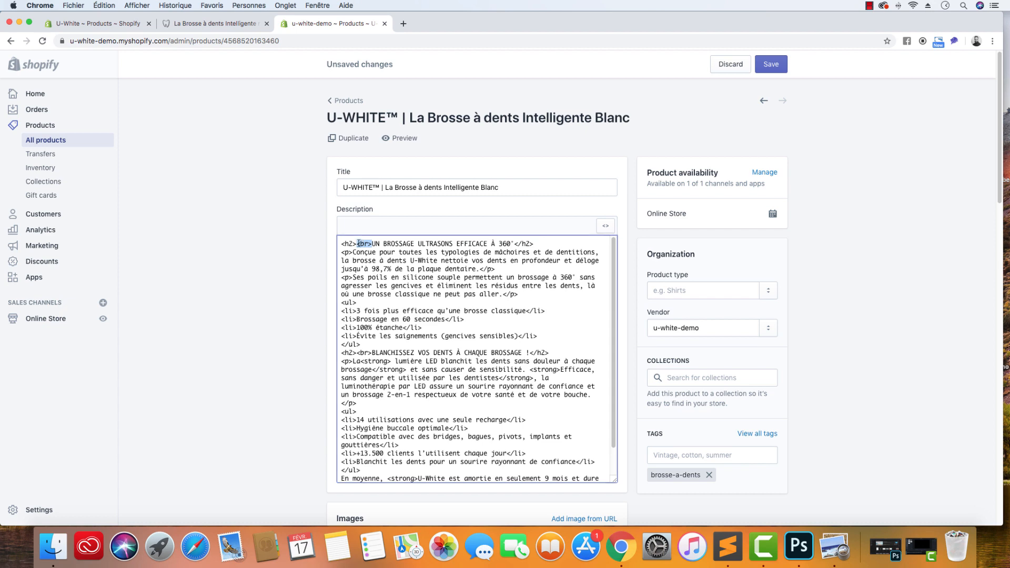
{"action": "right_click", "coordinate": [358, 243]}
{"action": "left_click", "coordinate": [379, 305]}
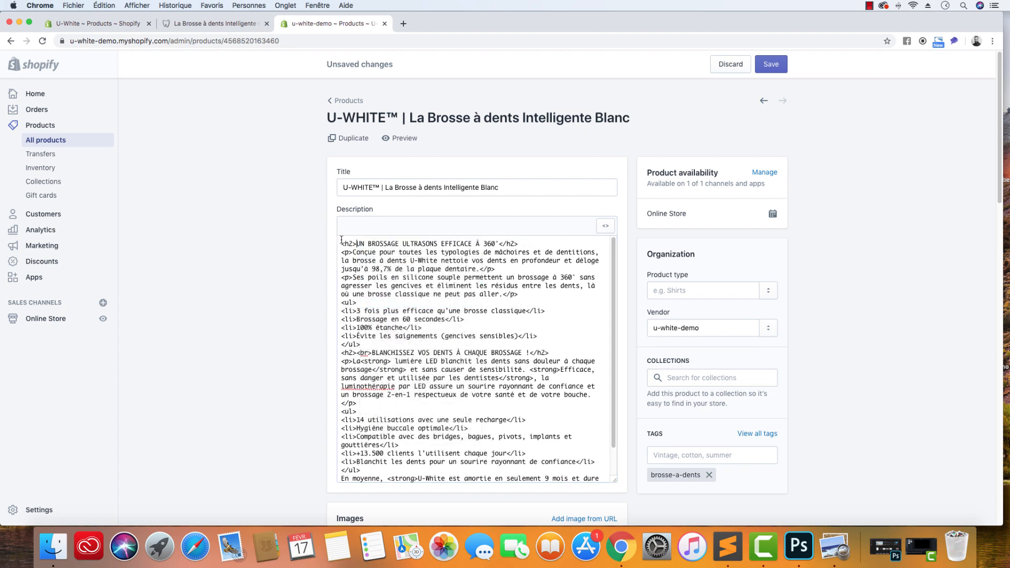
{"action": "left_click", "coordinate": [341, 244]}
{"action": "key", "text": "super+v"}
{"action": "key", "text": "Return"}
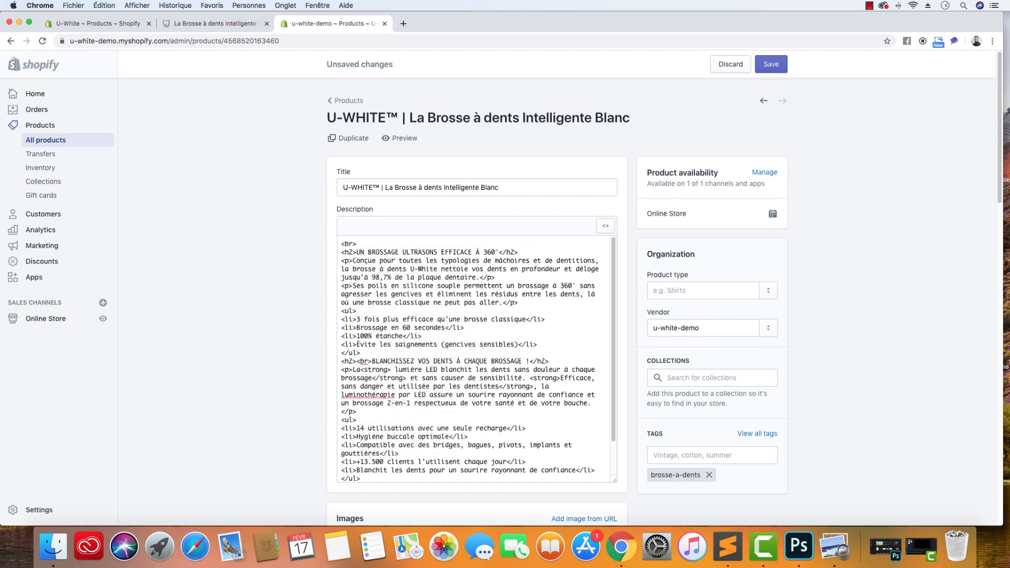
Move the <br> tag out of the "BLANCHISSEZ VOS DENTS" h2 onto the line above it, return to the visual editor and save the product
{"action": "left_click_drag", "start_coordinate": [373, 361], "coordinate": [357, 361]}
{"action": "right_click", "coordinate": [358, 361]}
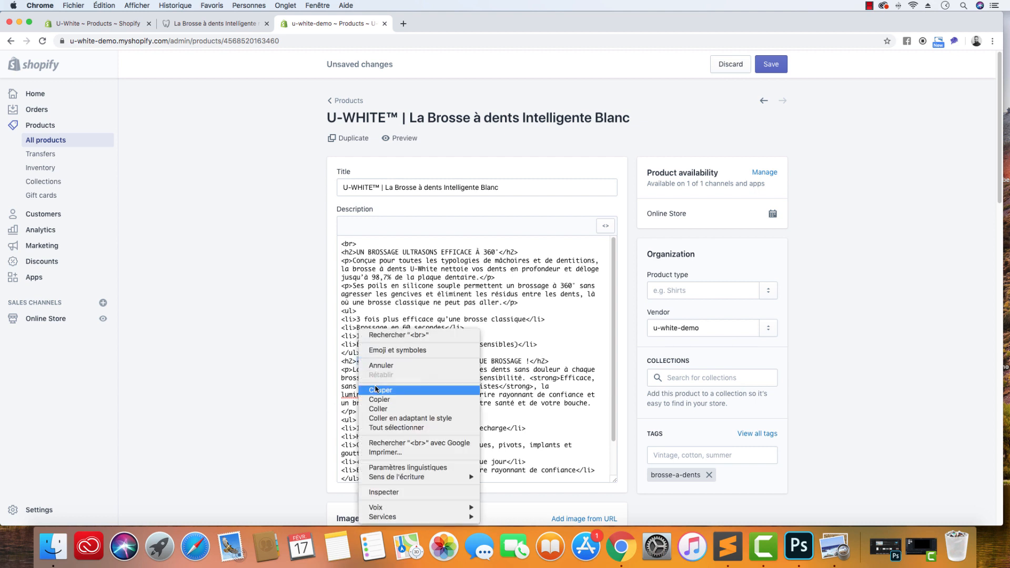
{"action": "left_click", "coordinate": [376, 390]}
{"action": "left_click", "coordinate": [341, 361]}
{"action": "key", "text": "Return"}
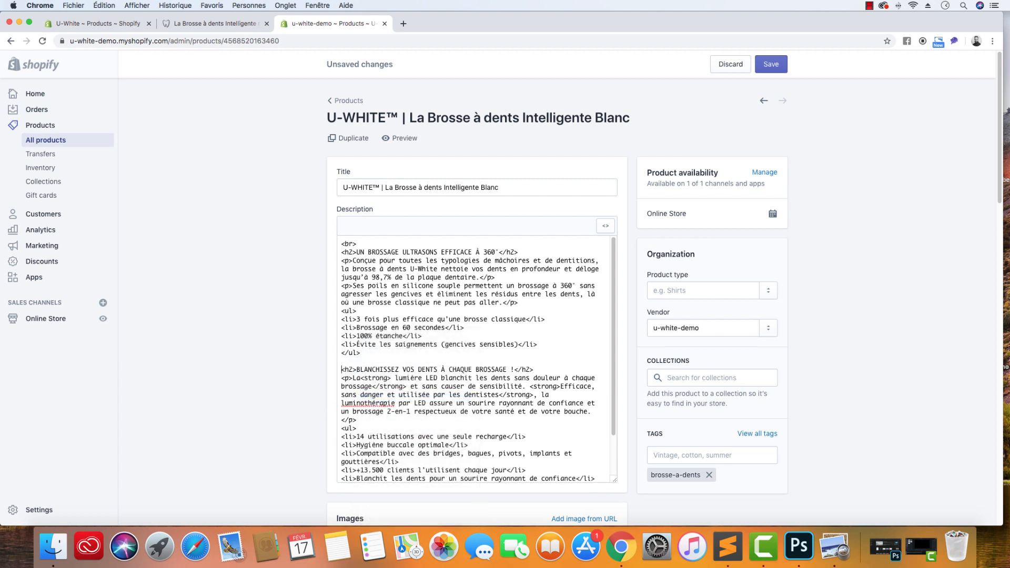
{"action": "key", "text": "super+v"}
{"action": "left_click", "coordinate": [607, 228]}
{"action": "left_click", "coordinate": [772, 67]}
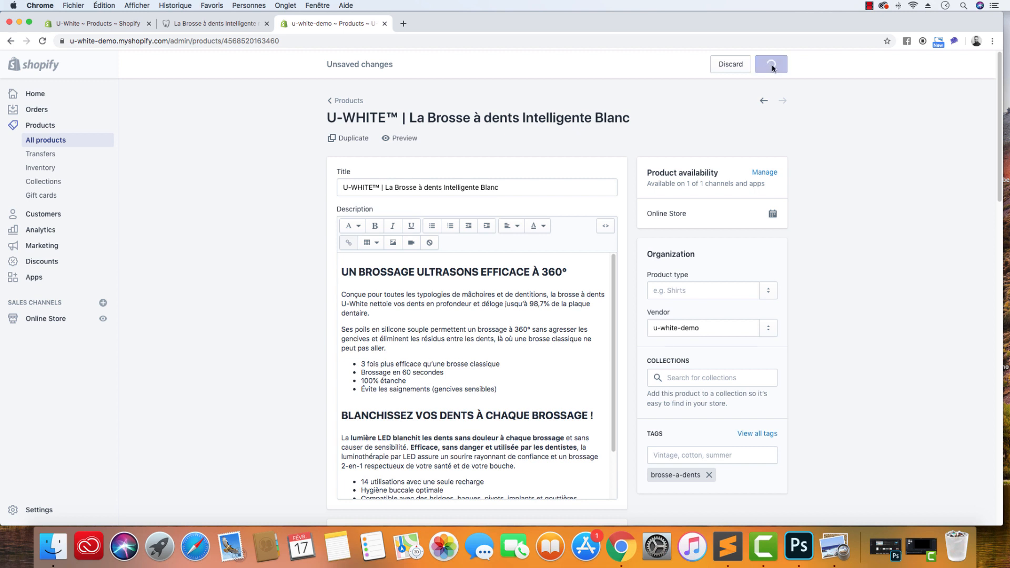